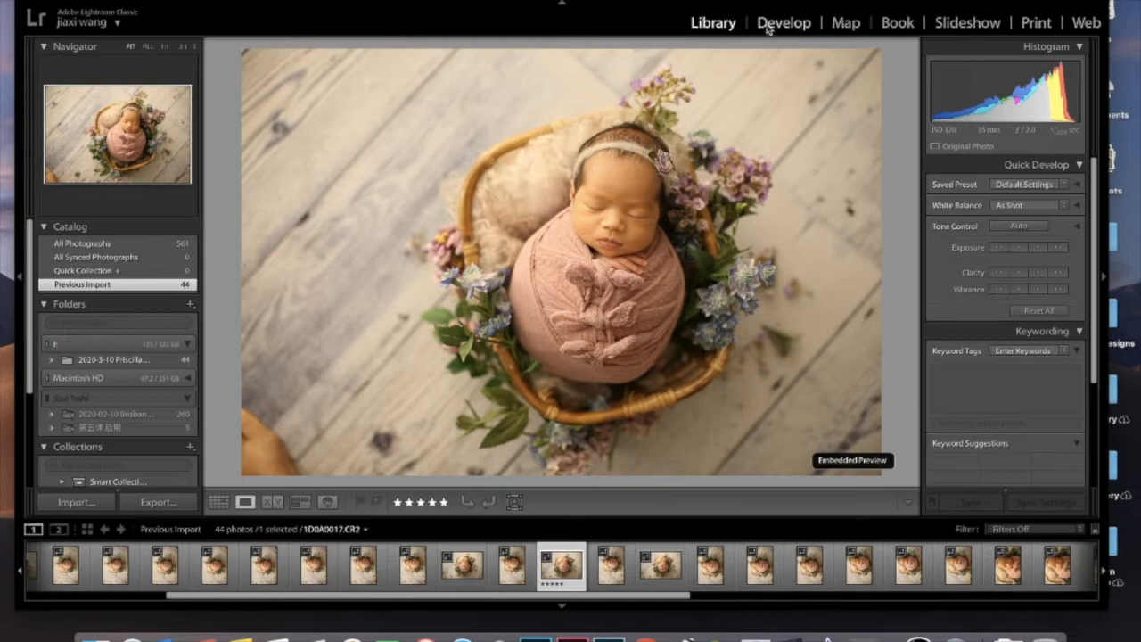
# Step: Switch the newborn photo to the Develop module and set its white balance to temperature 3,978 and tint +2
pyautogui.click(772, 26)
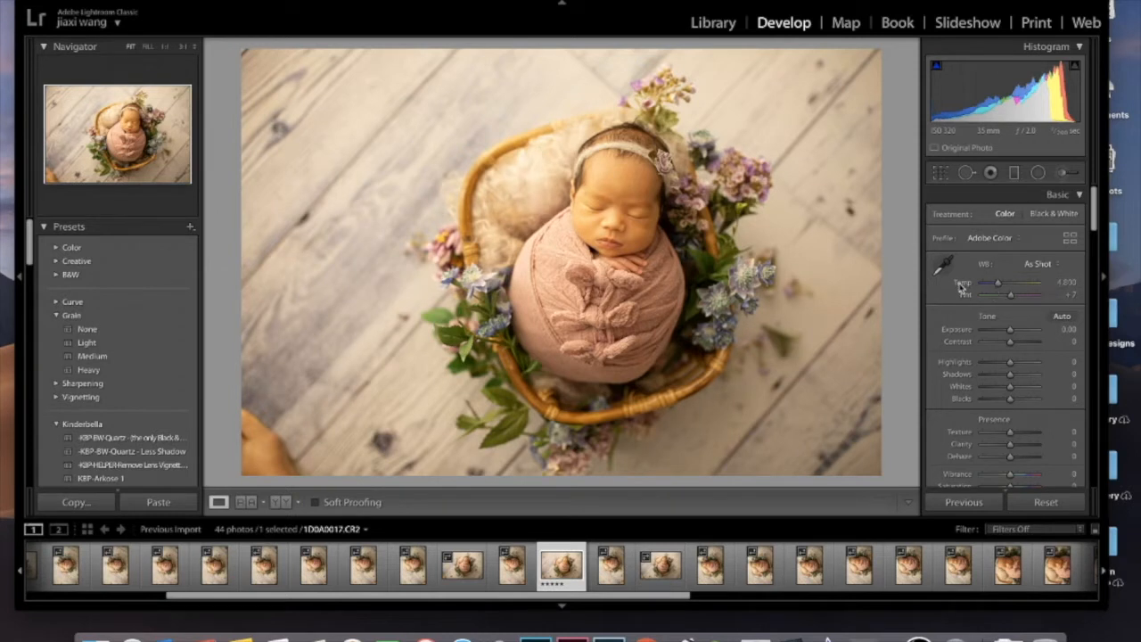
pyautogui.moveTo(999, 285); pyautogui.dragTo(995, 290)
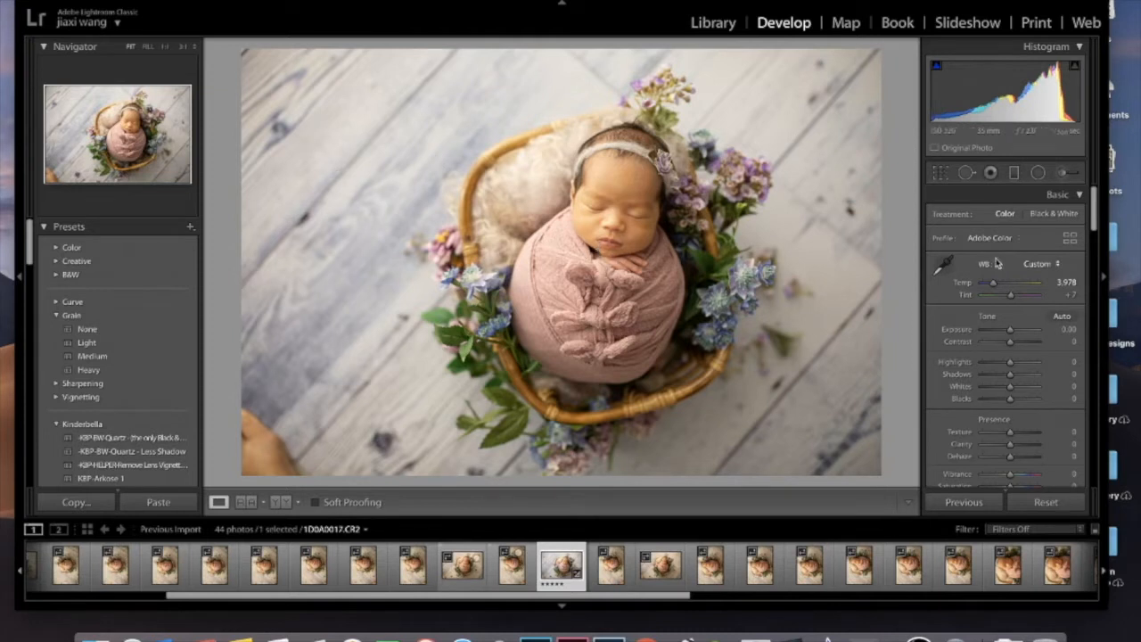
pyautogui.moveTo(1011, 295); pyautogui.dragTo(1009, 297)
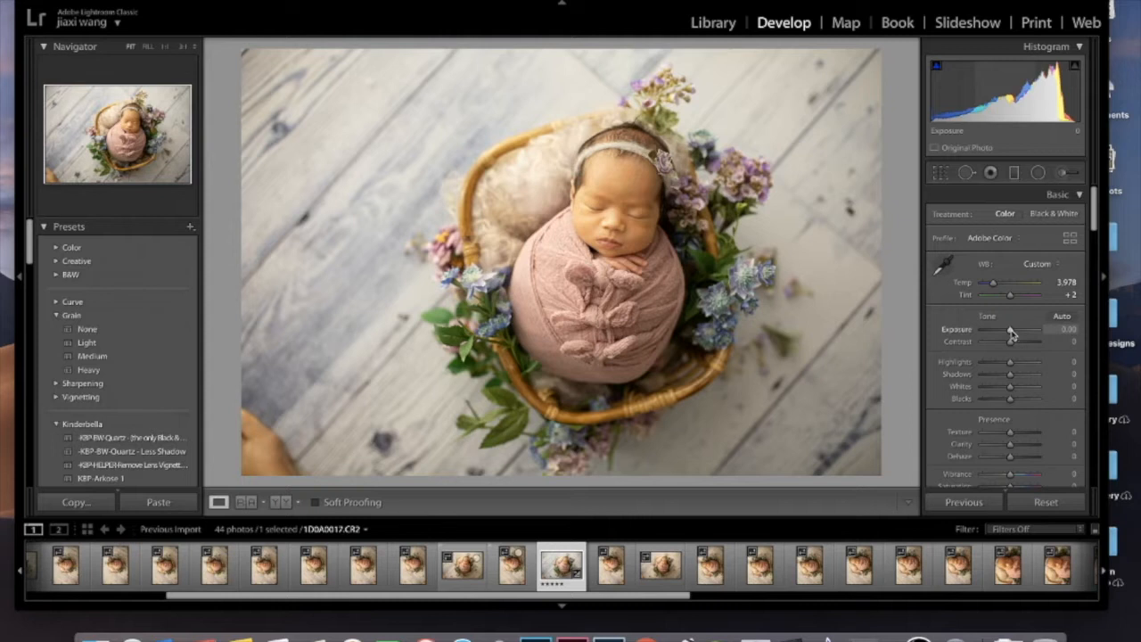
# Step: Set Exposure to +0.20, Contrast to +1, Highlights to −19, Shadows to −15, Whites to −14 and Blacks to −5
pyautogui.moveTo(1012, 332); pyautogui.dragTo(1011, 349)
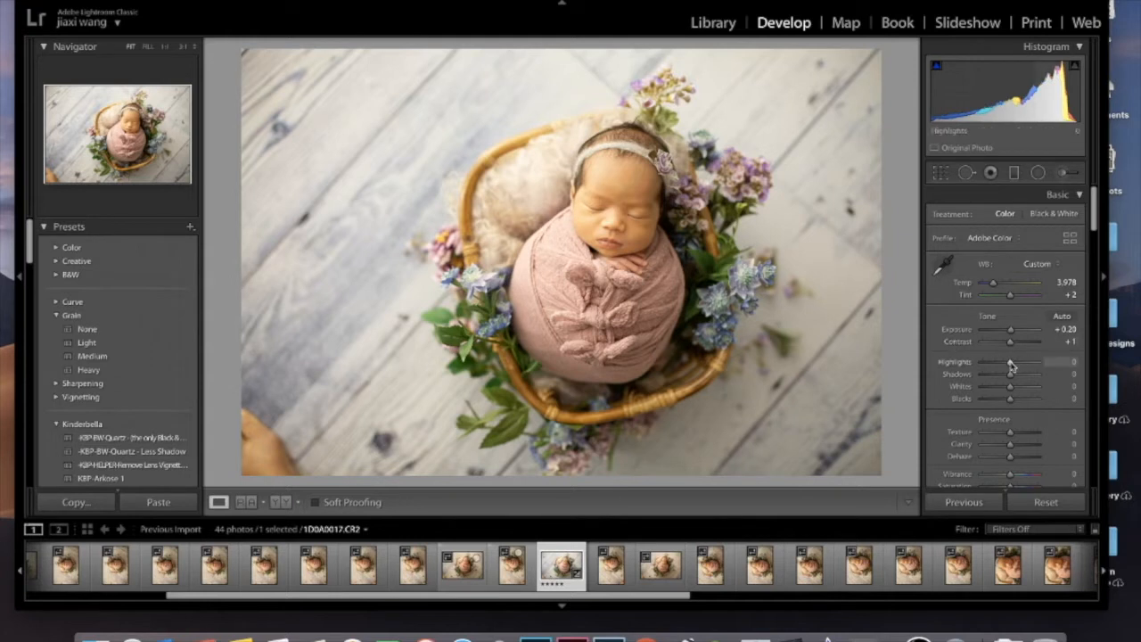
pyautogui.moveTo(1010, 364); pyautogui.dragTo(1007, 401)
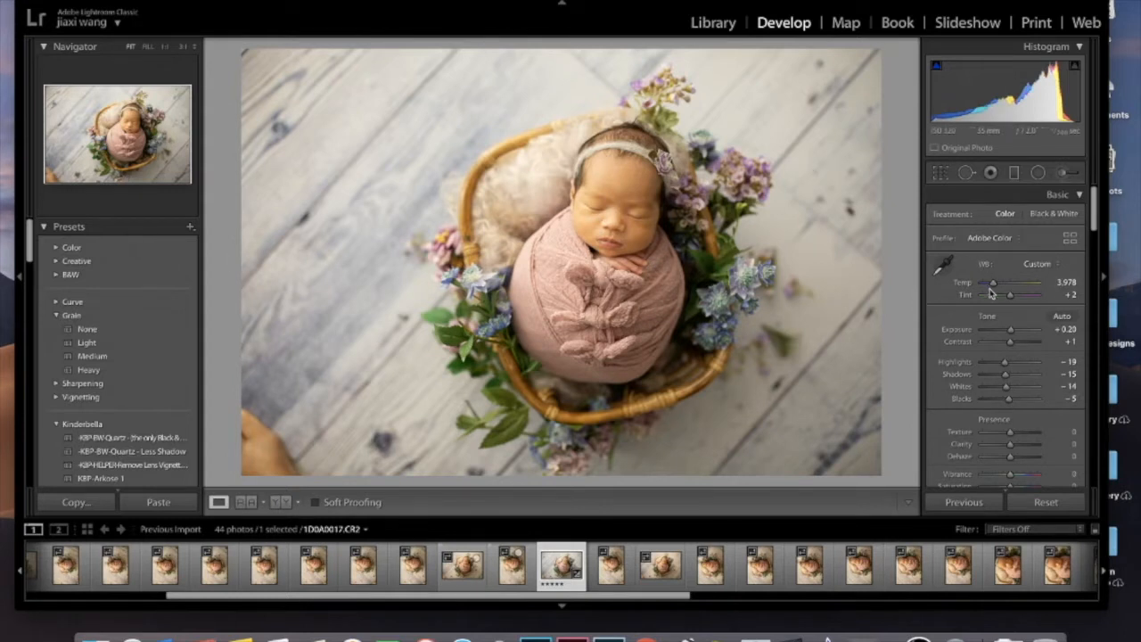
# Step: Cool the white balance temperature to 3,703 and try small adjustments to Vibrance and Saturation
pyautogui.moveTo(994, 288); pyautogui.dragTo(993, 287)
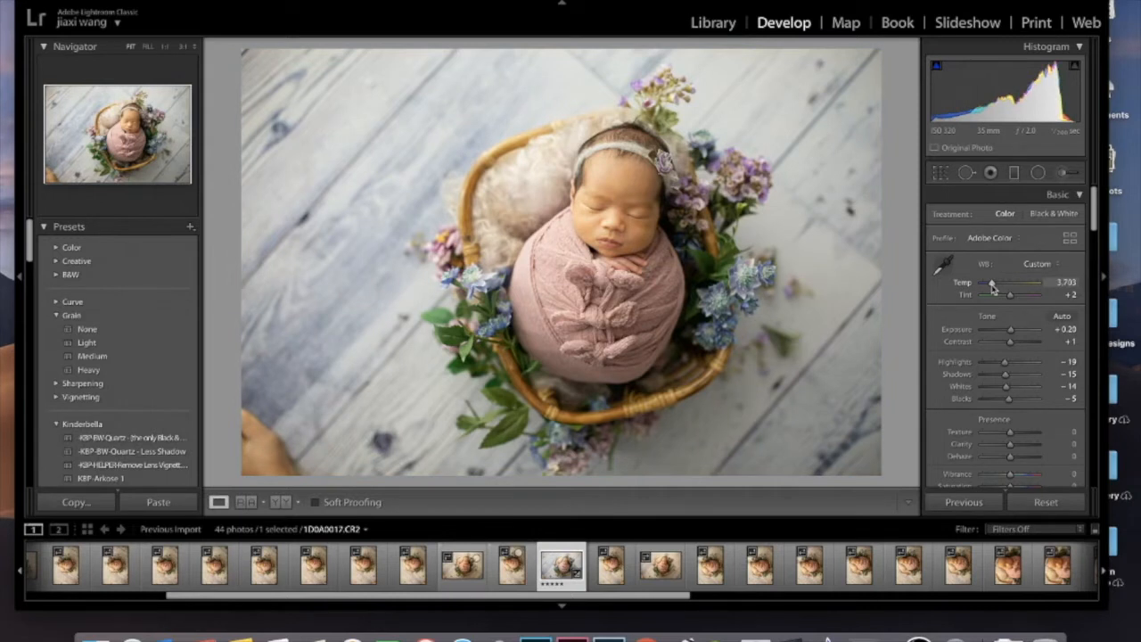
pyautogui.scroll(-3, 1095, 235)
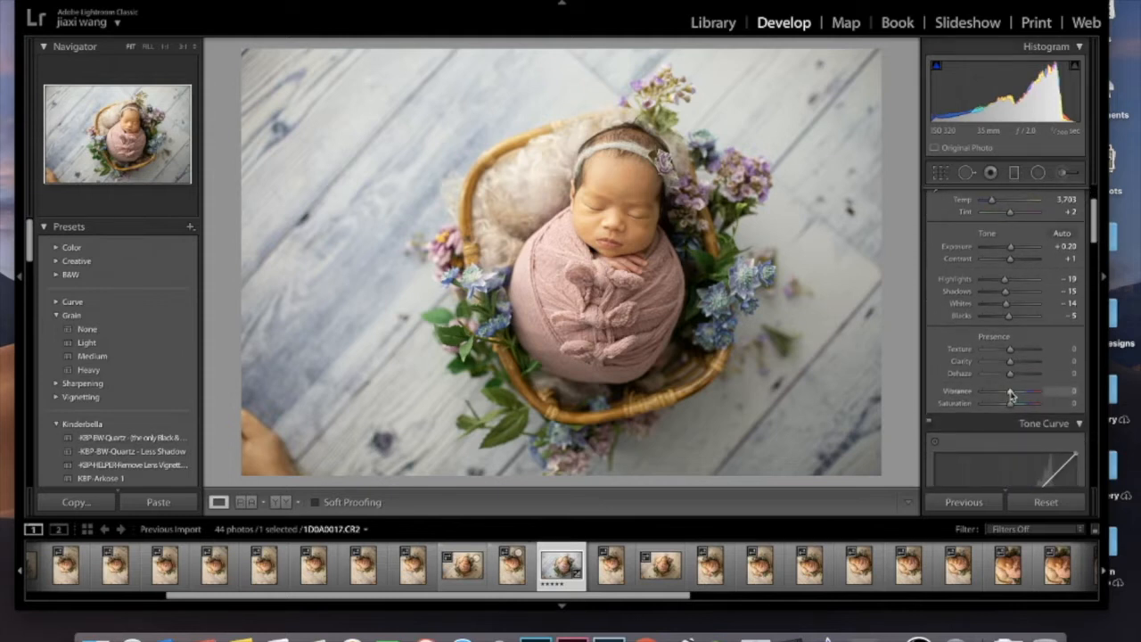
pyautogui.moveTo(1012, 396); pyautogui.dragTo(1012, 408)
# Step: Shape the RGB tone curve into a gentle S by raising the upper midtones and lowering the shadows, and lift the black point slightly
pyautogui.moveTo(1095, 235); pyautogui.dragTo(1100, 274)
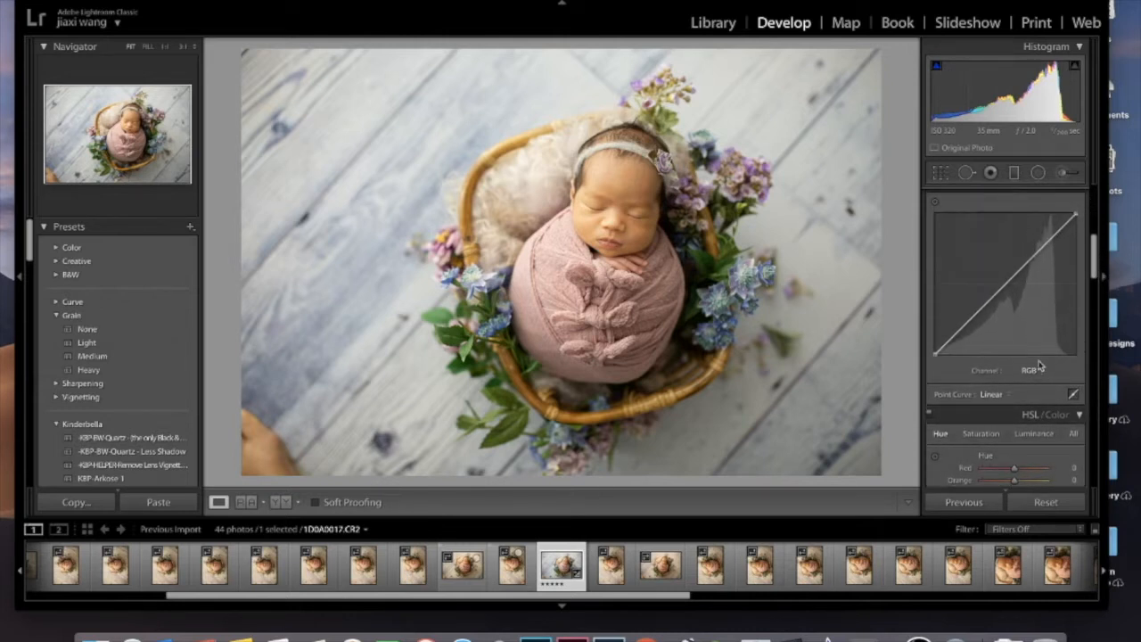
pyautogui.click(1013, 277)
pyautogui.moveTo(1014, 276); pyautogui.dragTo(1014, 272)
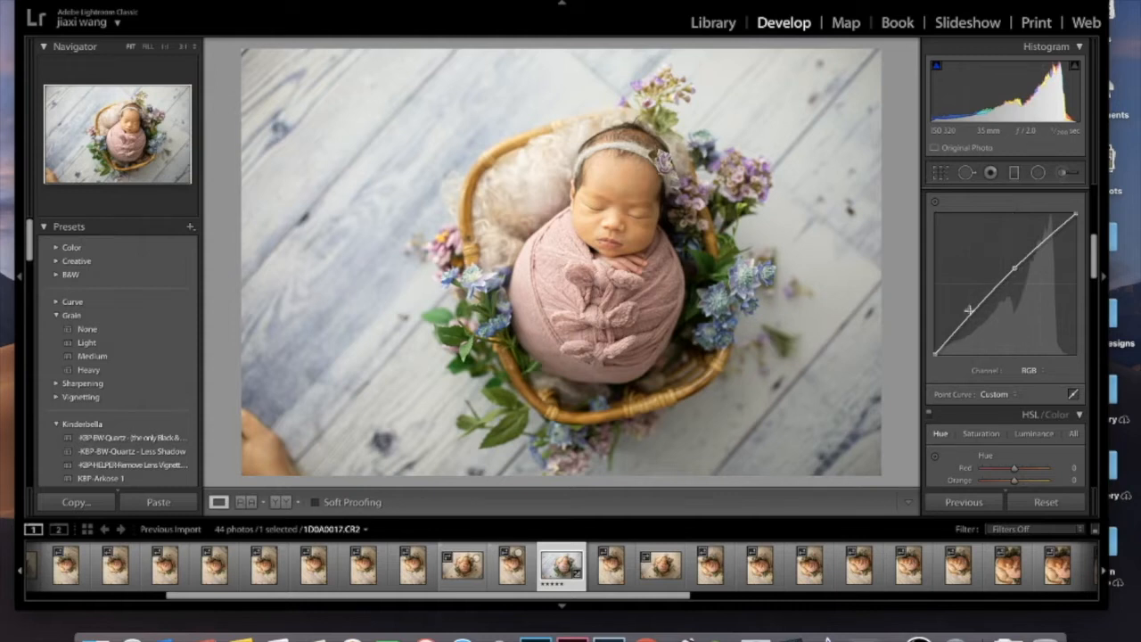
pyautogui.moveTo(975, 309); pyautogui.dragTo(975, 314)
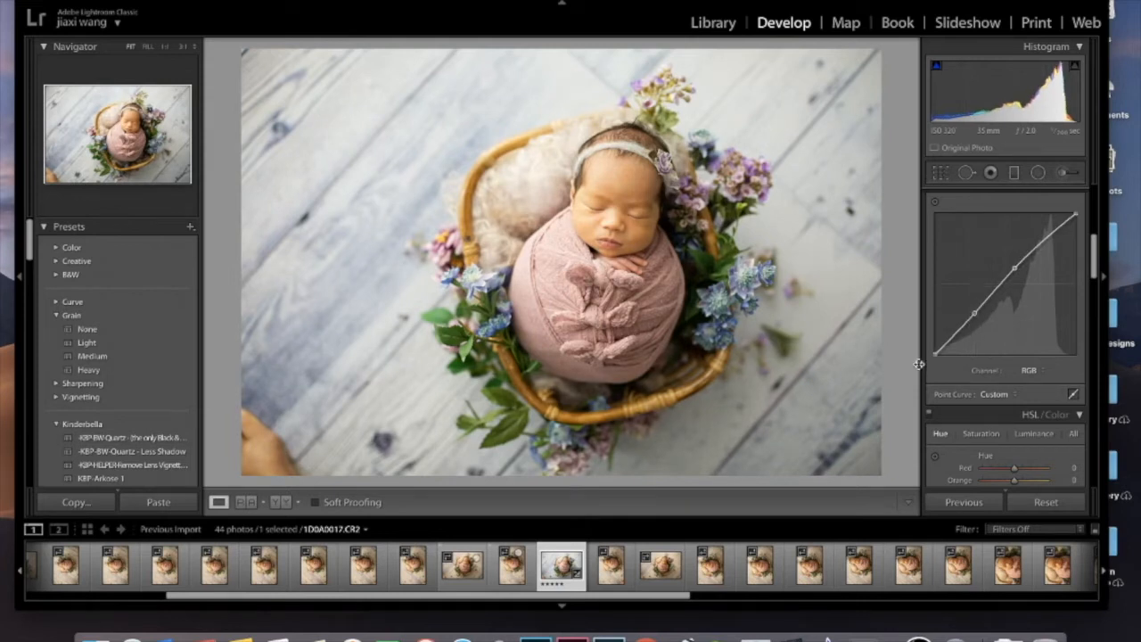
pyautogui.moveTo(933, 350); pyautogui.dragTo(933, 347)
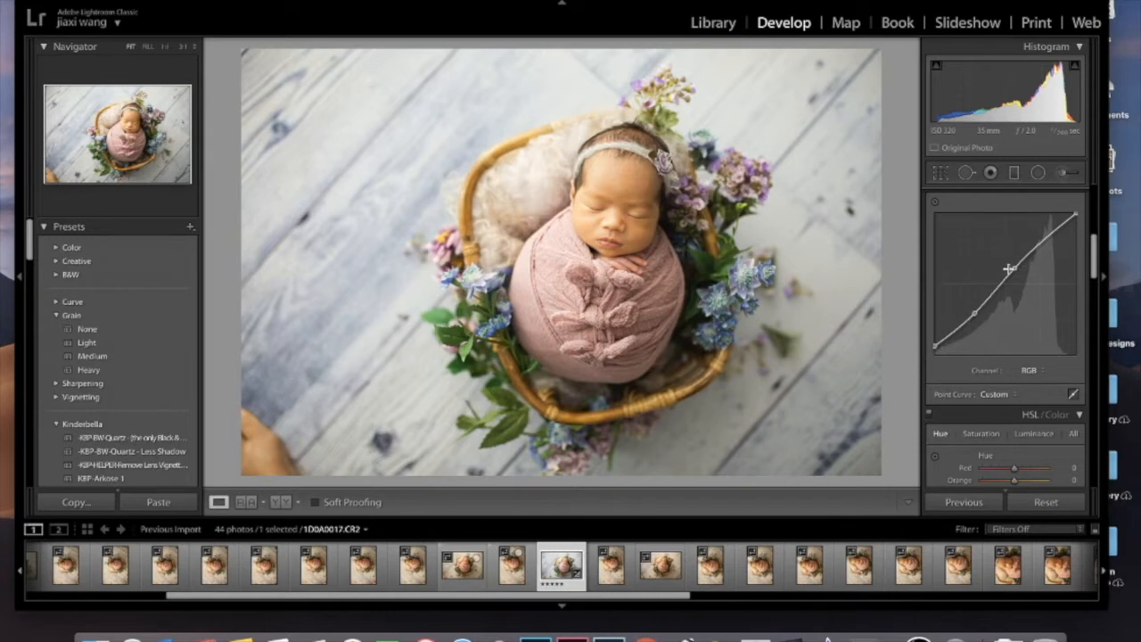
pyautogui.moveTo(1013, 268); pyautogui.dragTo(1014, 272)
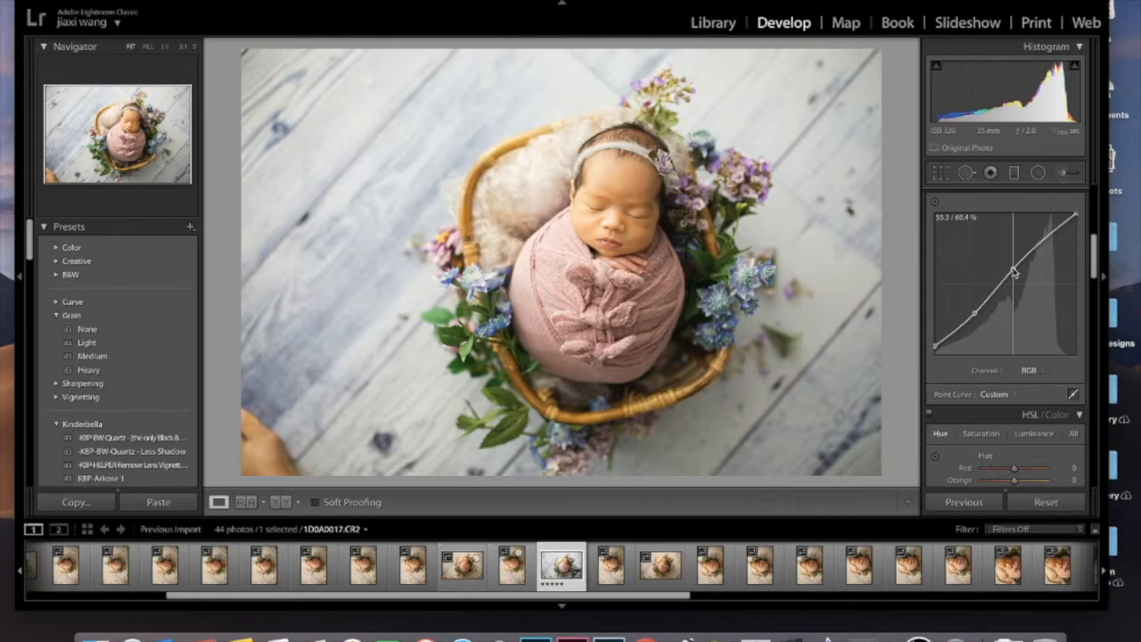
pyautogui.click(1014, 270)
# Step: Reduce the HSL saturation of Red to −8, Orange to −11 and Yellow to −16
pyautogui.moveTo(1099, 258); pyautogui.dragTo(1099, 282)
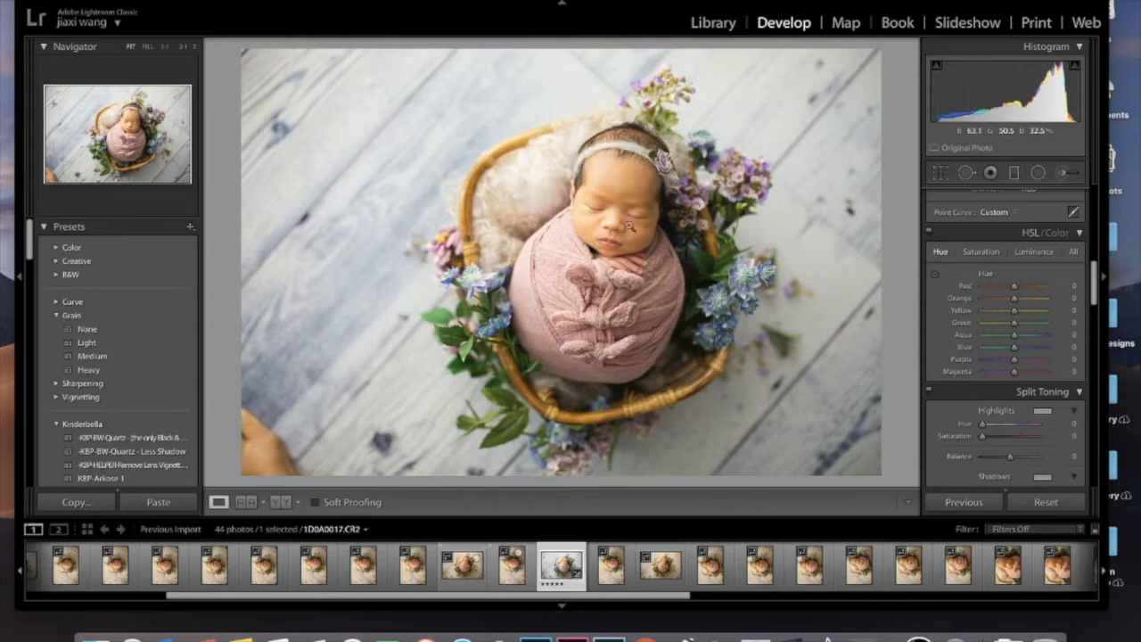
pyautogui.click(985, 254)
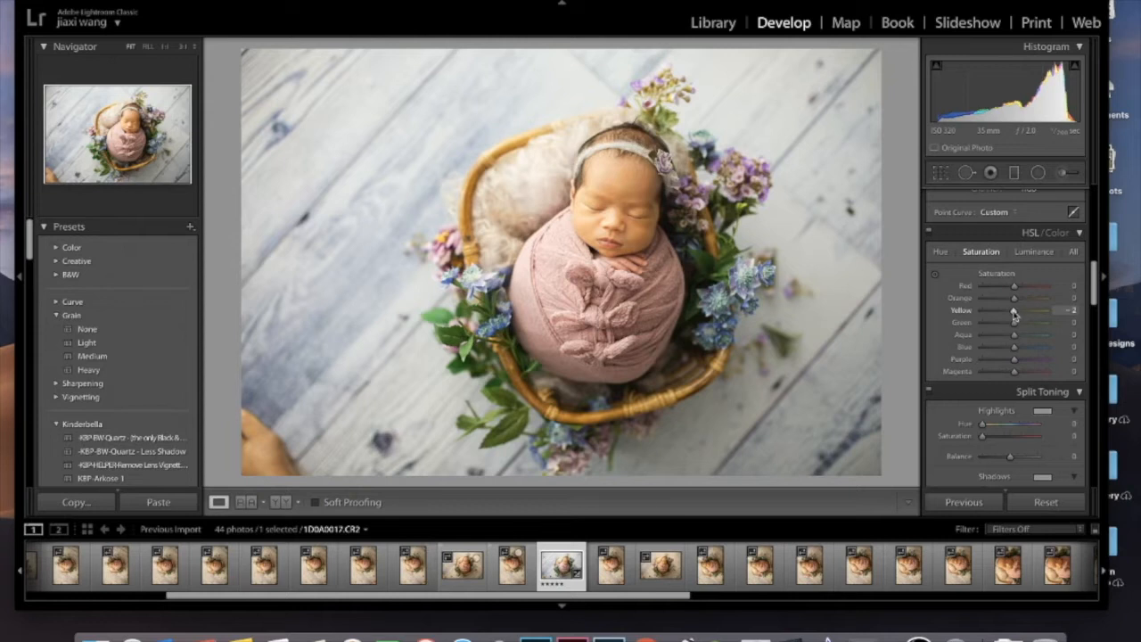
pyautogui.moveTo(1013, 314); pyautogui.dragTo(1011, 289)
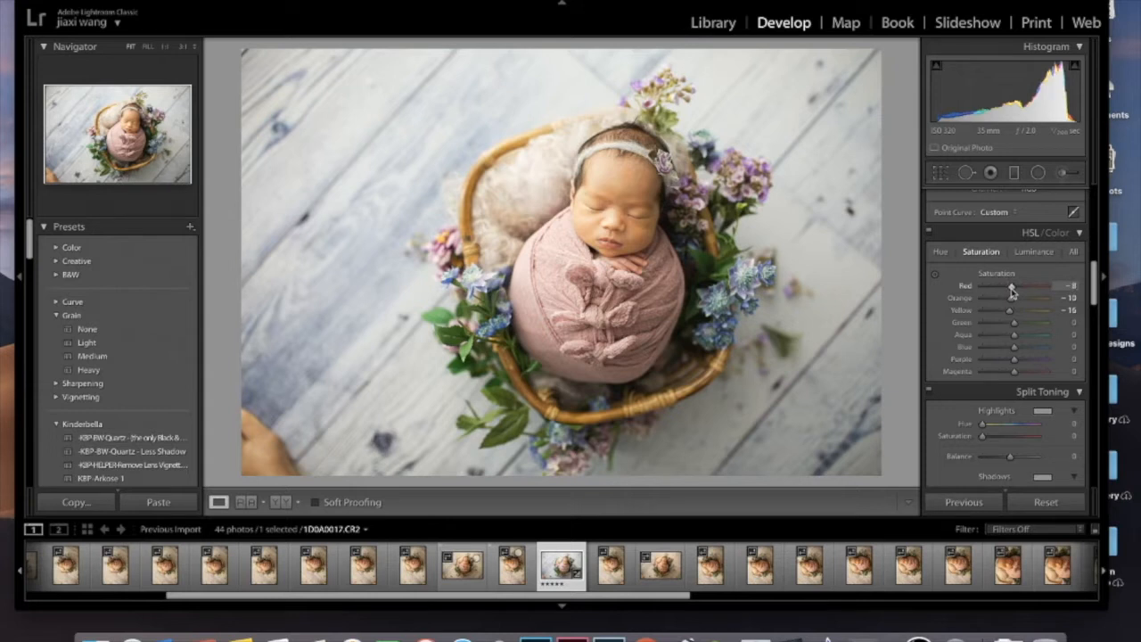
pyautogui.moveTo(1012, 304)
pyautogui.mouseDown()
pyautogui.moveTo(991, 303)
pyautogui.moveTo(1010, 303)
pyautogui.mouseUp()
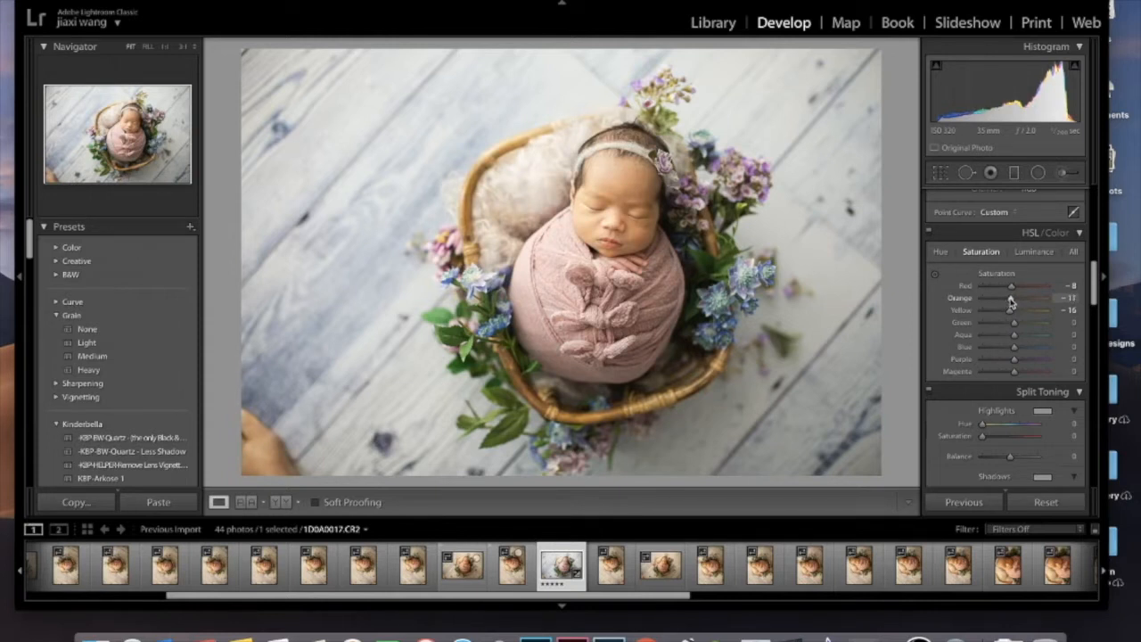
# Step: Raise the HSL luminance of Orange to +11 and Yellow to +10 to brighten the skin
pyautogui.click(1032, 252)
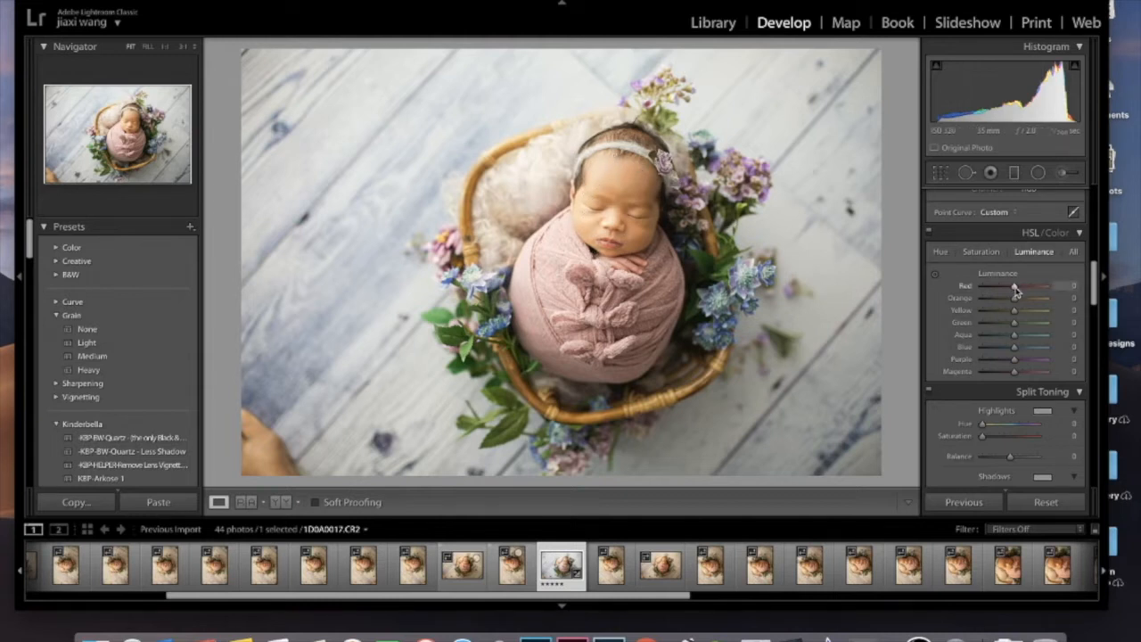
pyautogui.moveTo(1015, 290)
pyautogui.mouseDown()
pyautogui.moveTo(1031, 287)
pyautogui.moveTo(1004, 293)
pyautogui.mouseUp()
pyautogui.moveTo(1015, 303); pyautogui.dragTo(1019, 303)
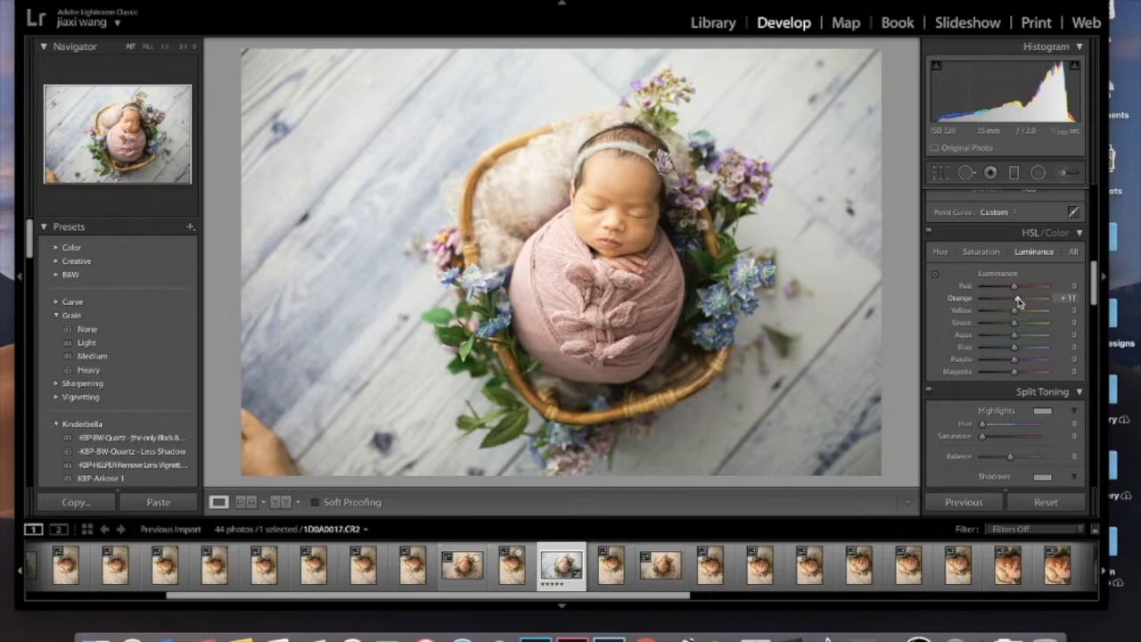
pyautogui.moveTo(1015, 313)
pyautogui.mouseDown()
pyautogui.moveTo(1035, 310)
pyautogui.moveTo(1018, 317)
pyautogui.mouseUp()
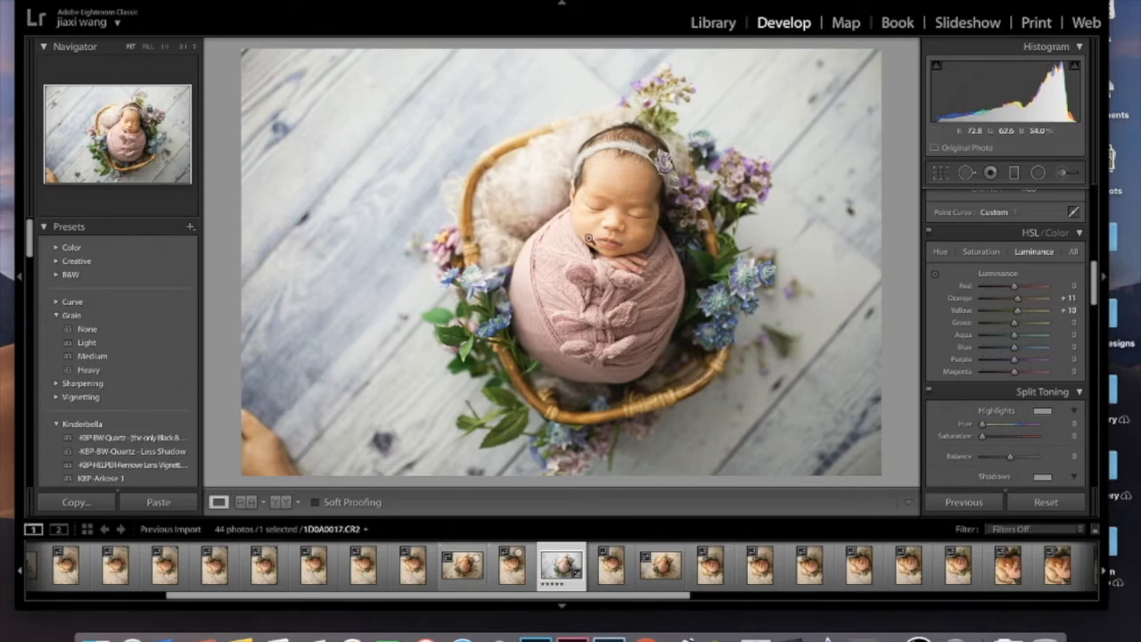
# Step: Apply split toning with hue 241 and saturation 5 for the highlights, and hue 253 and saturation 9 for the shadows
pyautogui.moveTo(1095, 291); pyautogui.dragTo(1093, 311)
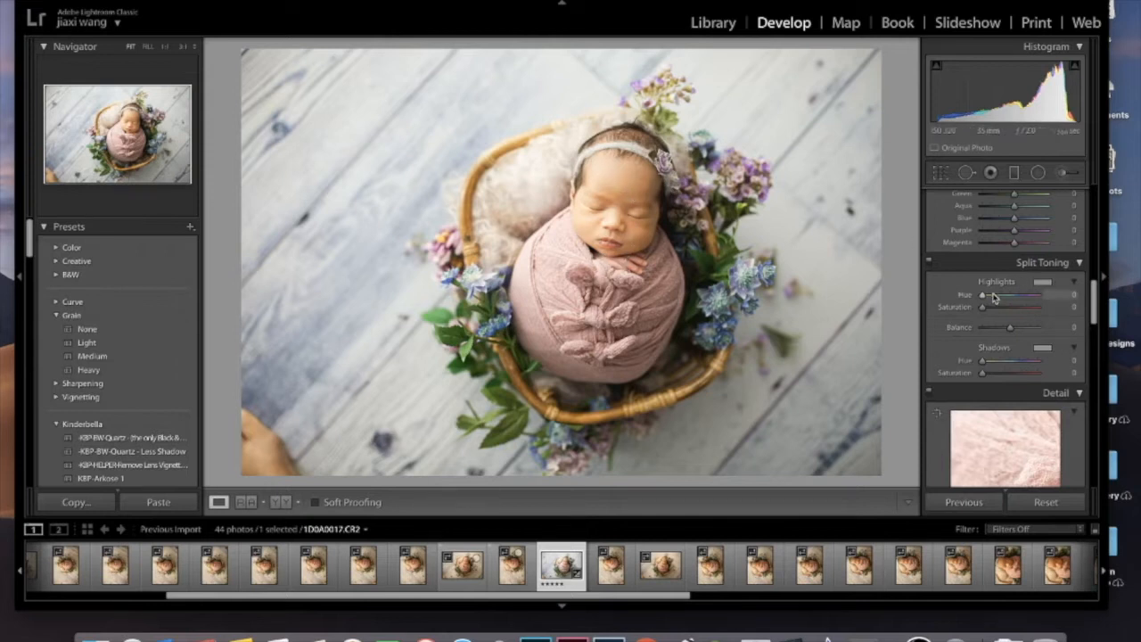
pyautogui.moveTo(983, 298); pyautogui.dragTo(1021, 298)
pyautogui.moveTo(984, 307); pyautogui.dragTo(986, 313)
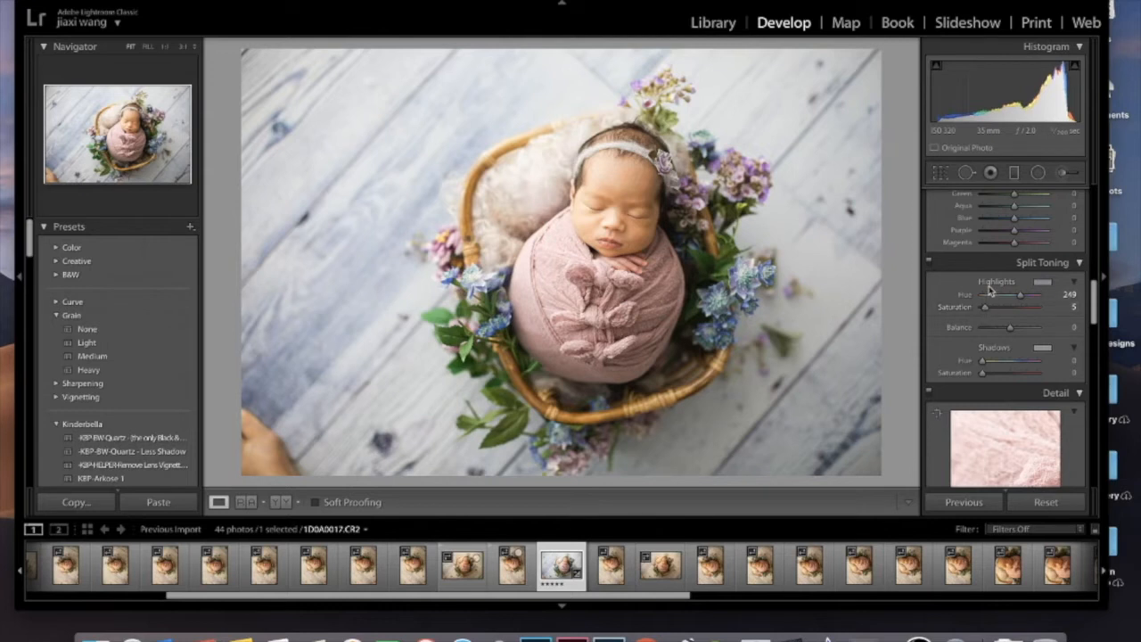
pyautogui.moveTo(1020, 297); pyautogui.dragTo(1020, 301)
pyautogui.moveTo(984, 365)
pyautogui.mouseDown()
pyautogui.moveTo(1046, 367)
pyautogui.moveTo(988, 382)
pyautogui.mouseUp()
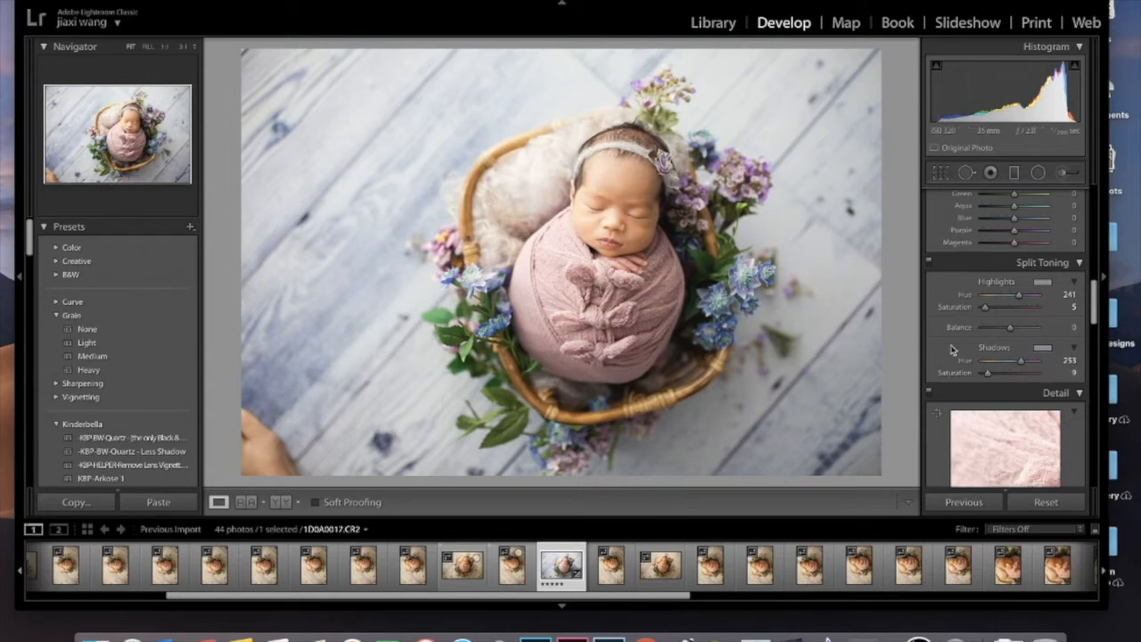
# Step: Set Sharpening to amount 72 and radius 1.4, and luminance noise reduction to 15
pyautogui.scroll(1, 951, 344)
pyautogui.scroll(-2, 953, 339)
pyautogui.scroll(-5, 952, 339)
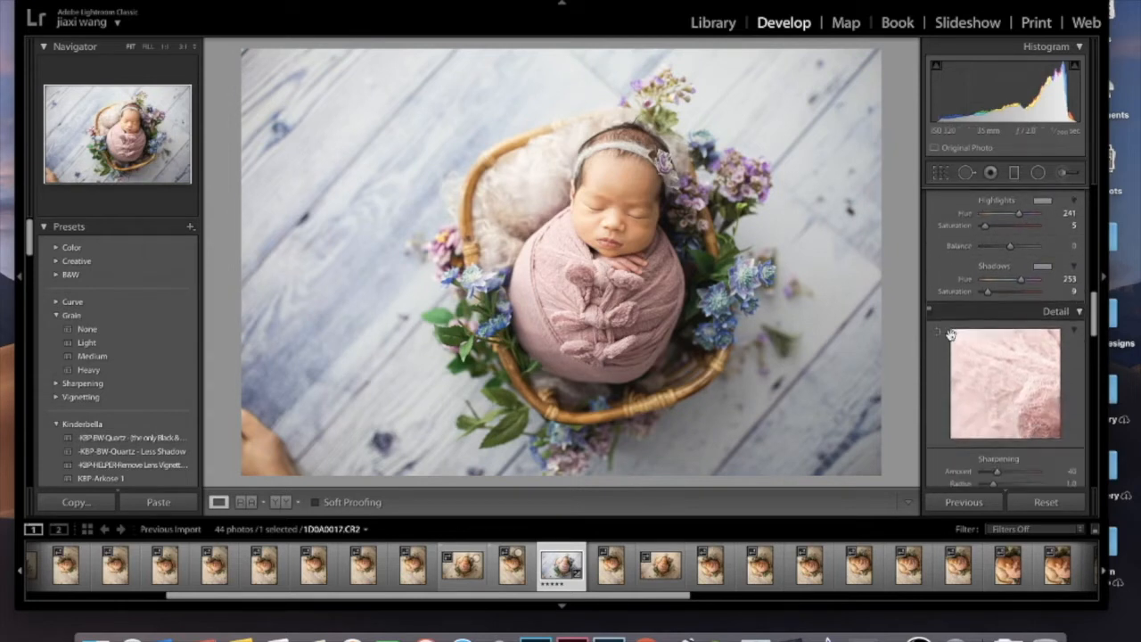
pyautogui.click(1009, 323)
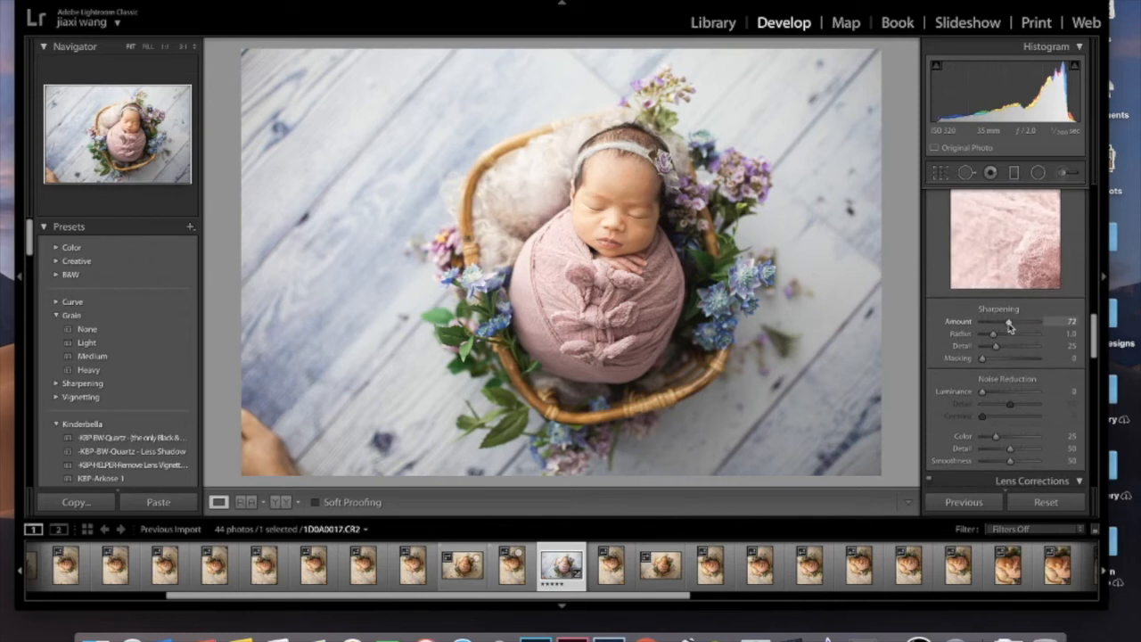
pyautogui.moveTo(995, 336); pyautogui.dragTo(1003, 337)
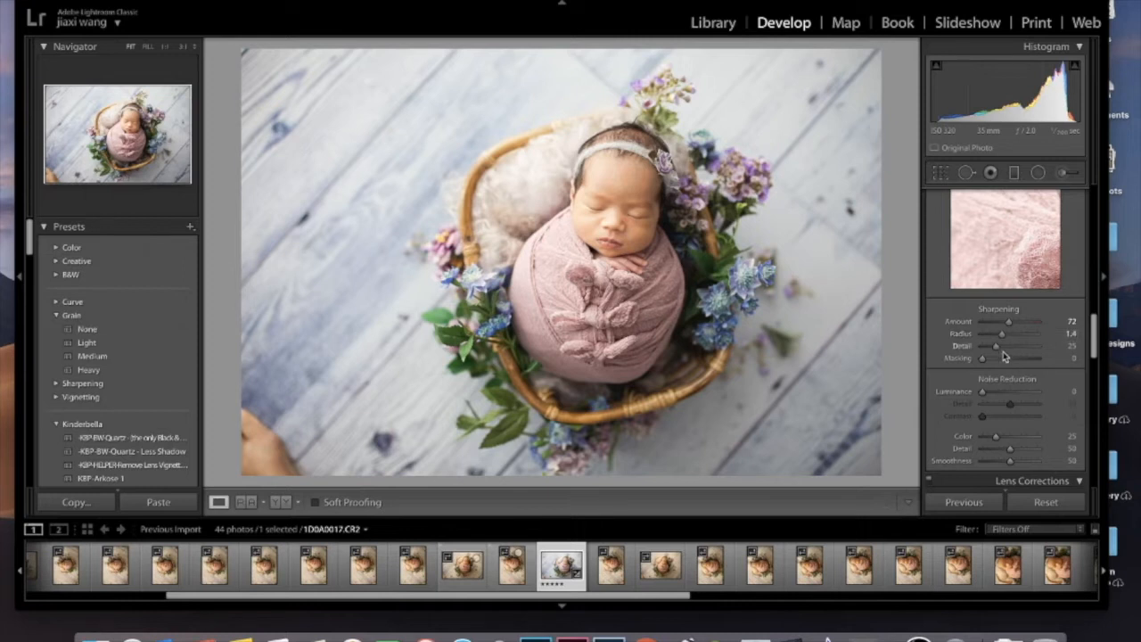
pyautogui.moveTo(983, 393); pyautogui.dragTo(989, 394)
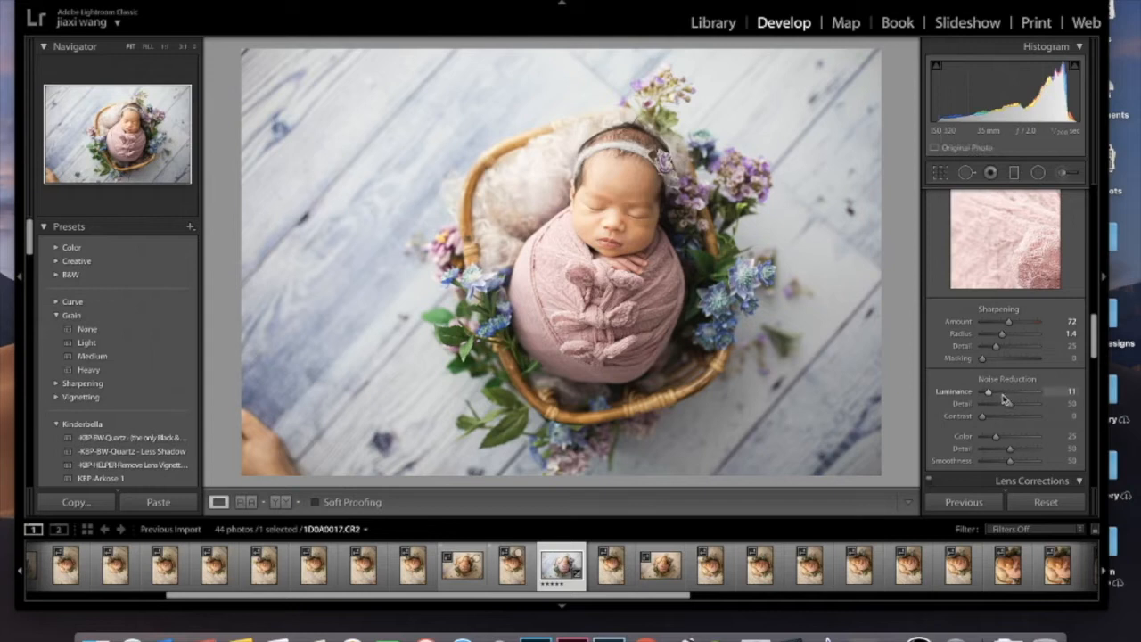
pyautogui.moveTo(988, 394); pyautogui.dragTo(991, 395)
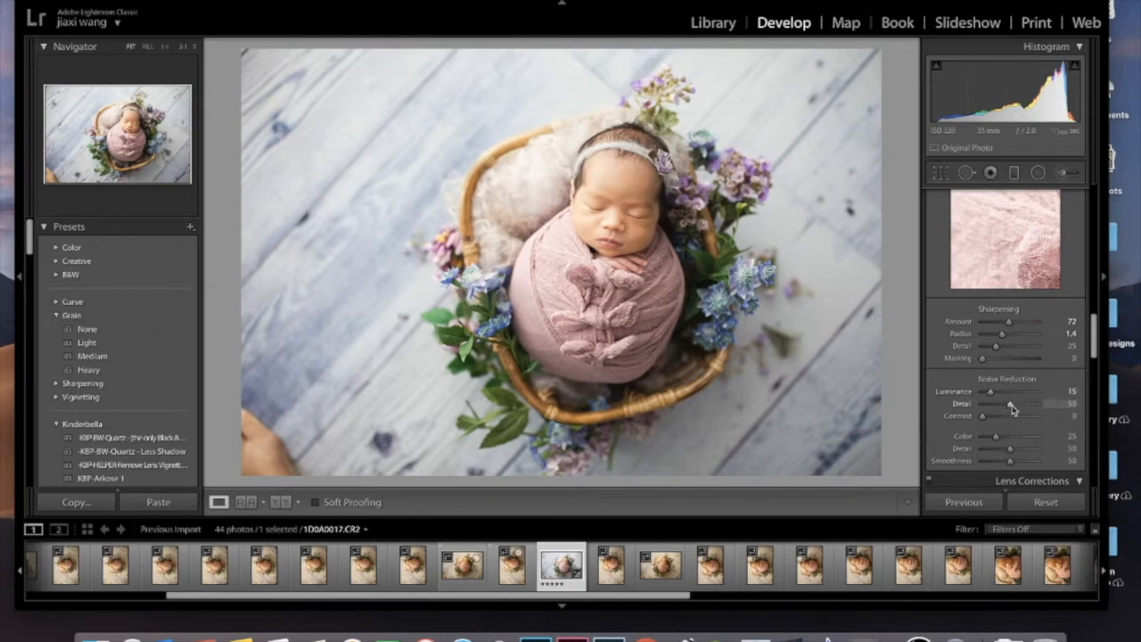
# Step: Add a soft post-crop vignette with amount −10, midpoint 0, roundness +100 and feather 100
pyautogui.scroll(-1, 1008, 402)
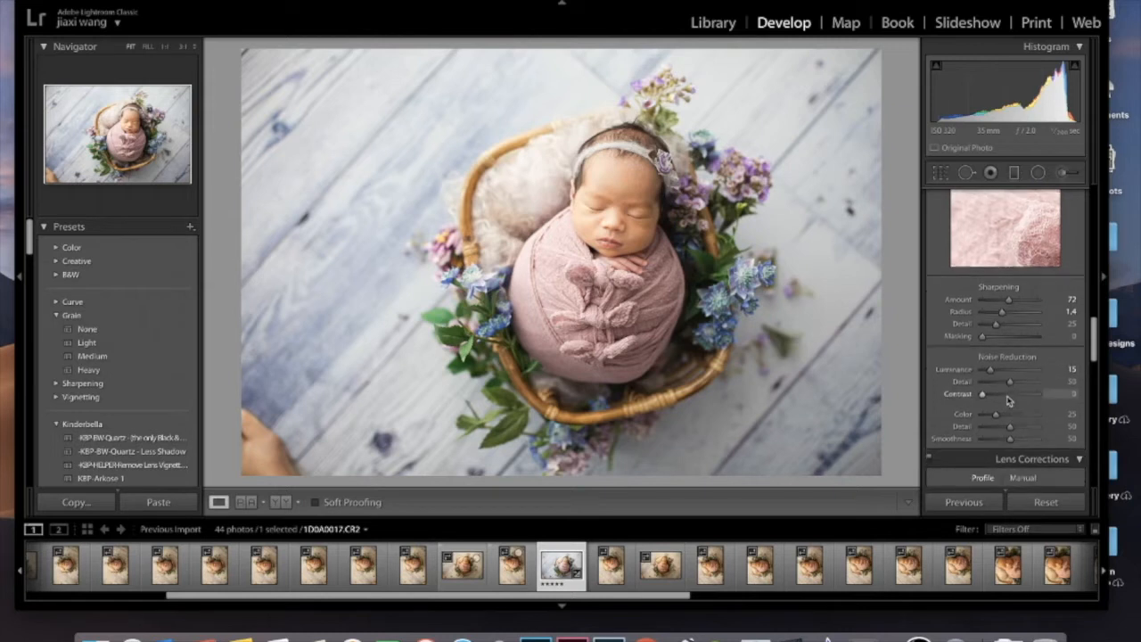
pyautogui.scroll(-10, 1009, 402)
pyautogui.scroll(-5, 1008, 400)
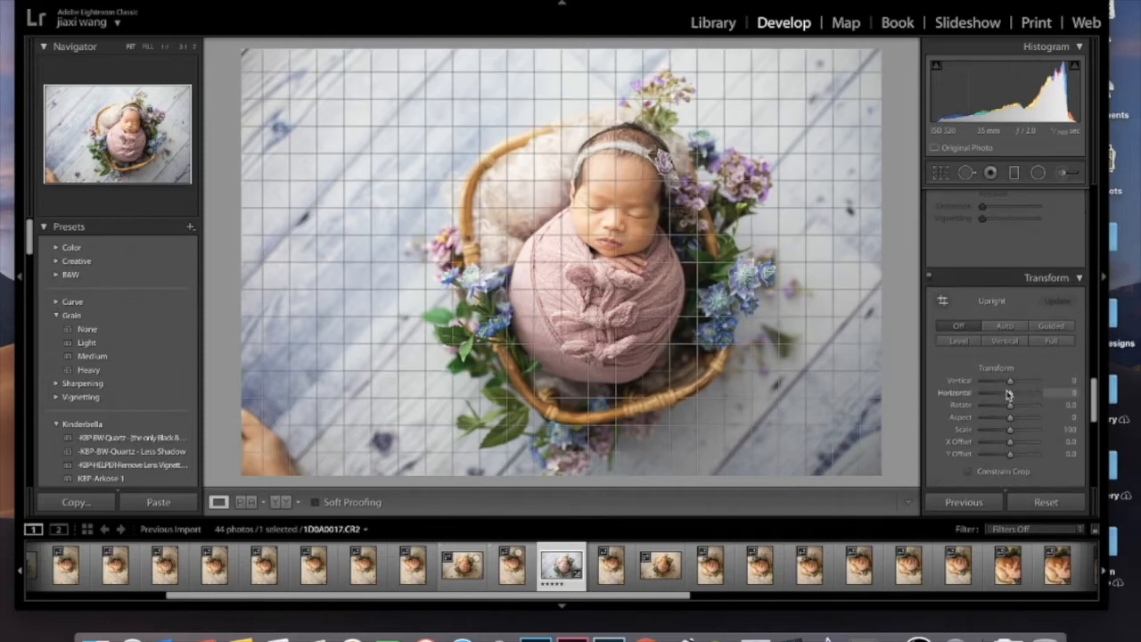
pyautogui.scroll(-3, 1009, 392)
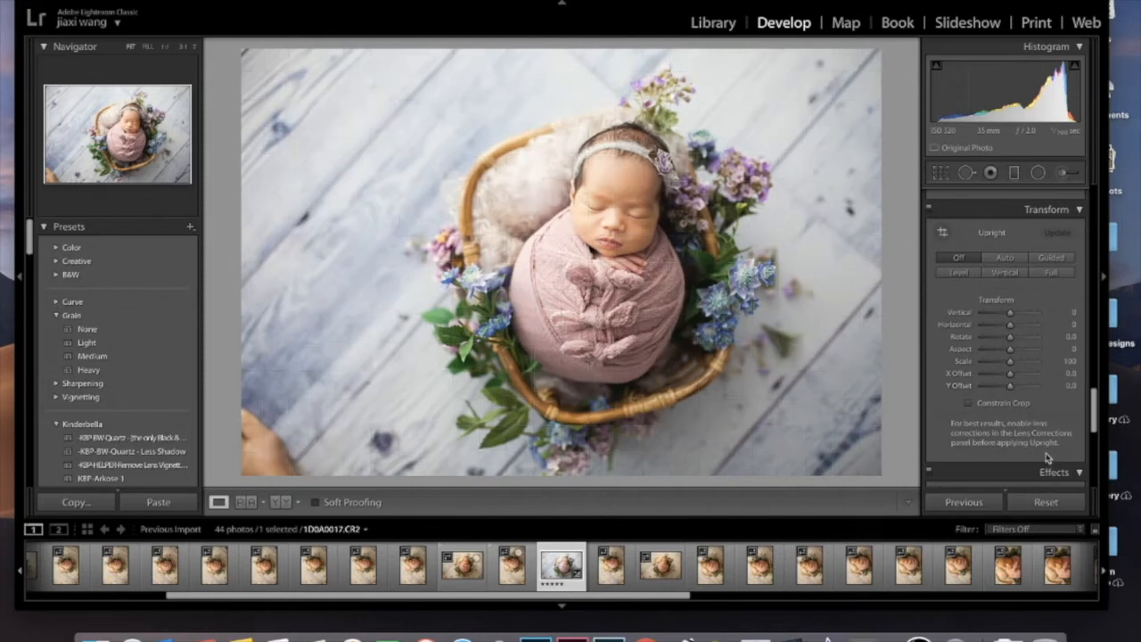
pyautogui.scroll(-6, 1041, 419)
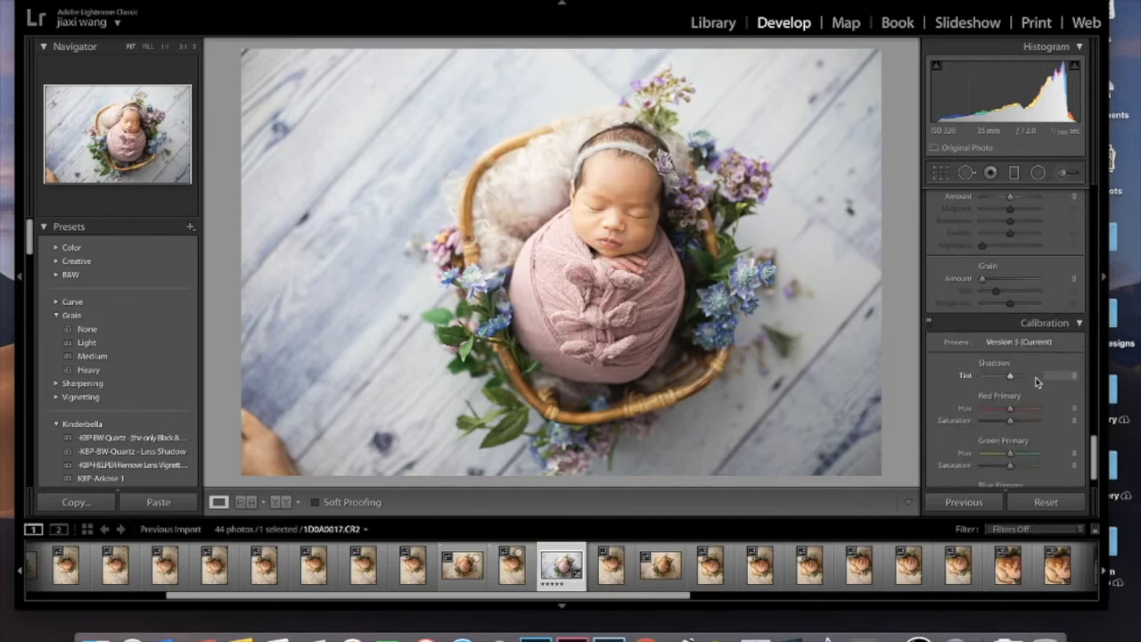
pyautogui.scroll(3, 1037, 382)
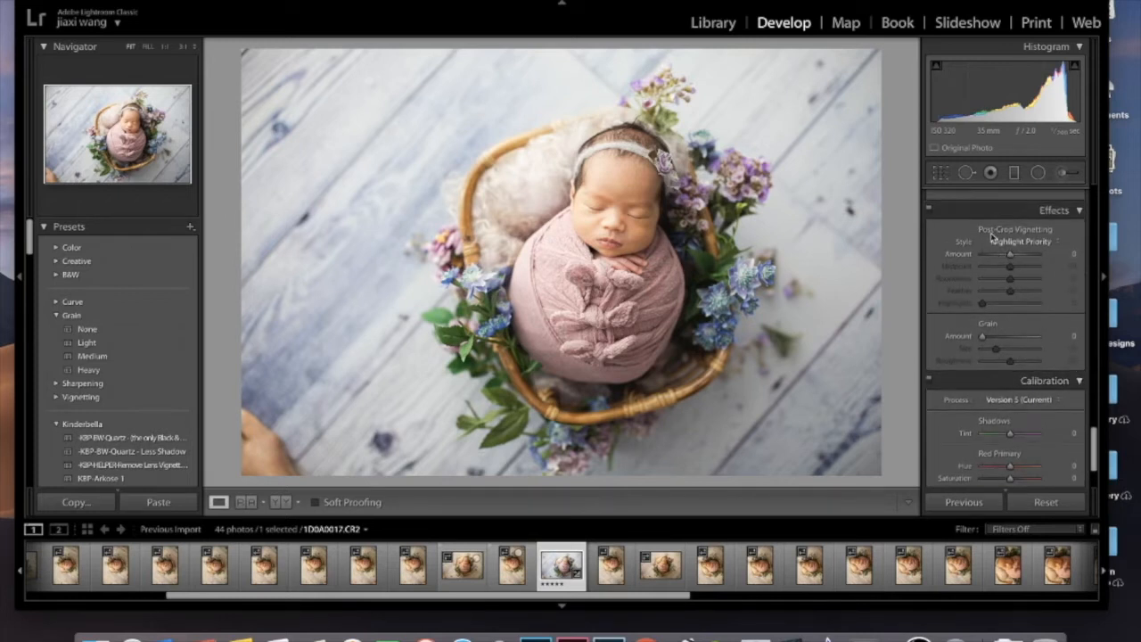
pyautogui.moveTo(1010, 255); pyautogui.dragTo(983, 270)
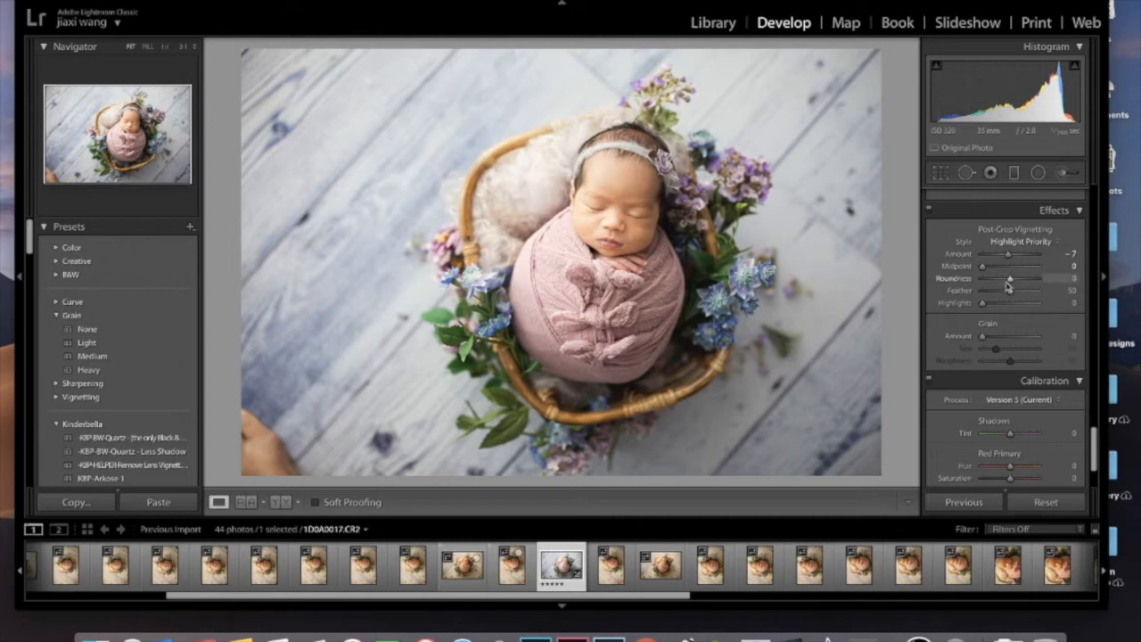
pyautogui.moveTo(1012, 282); pyautogui.dragTo(1061, 294)
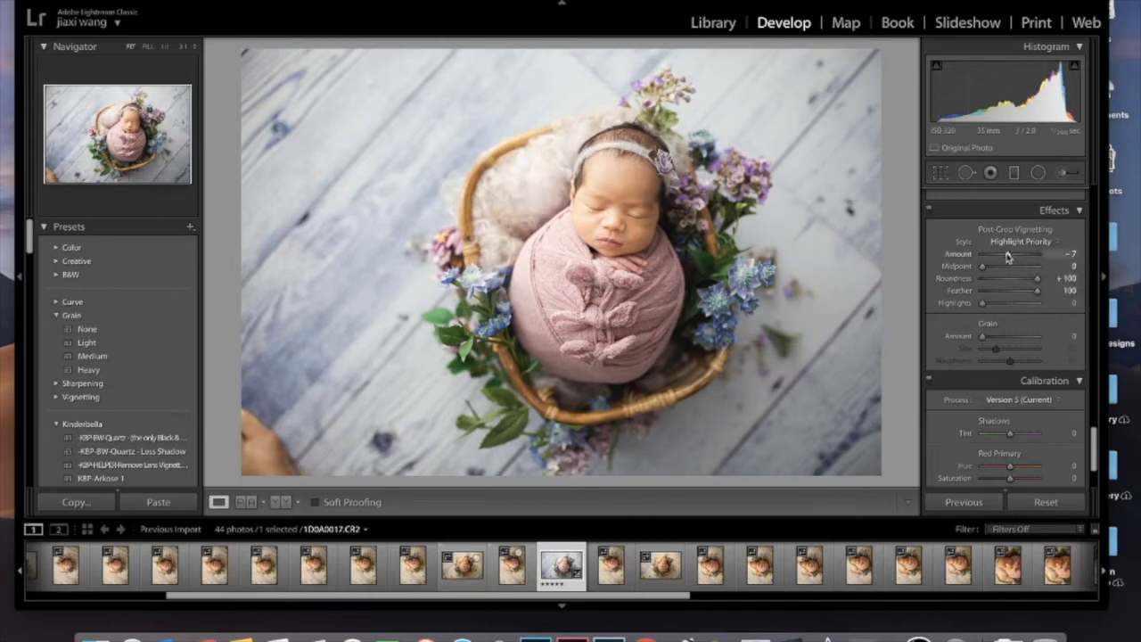
pyautogui.moveTo(1007, 257); pyautogui.dragTo(1007, 256)
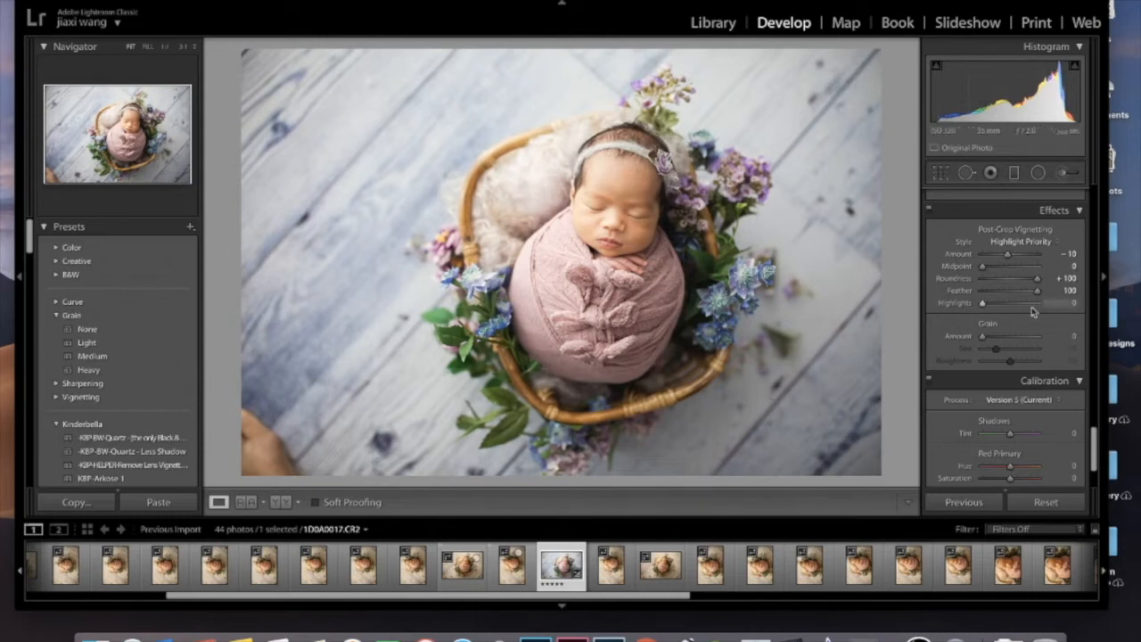
# Step: Raise the HSL saturation of Blue to +67, Purple to +18 and Magenta to +15 to enrich the flowers and floor
pyautogui.moveTo(1095, 457); pyautogui.dragTo(1083, 294)
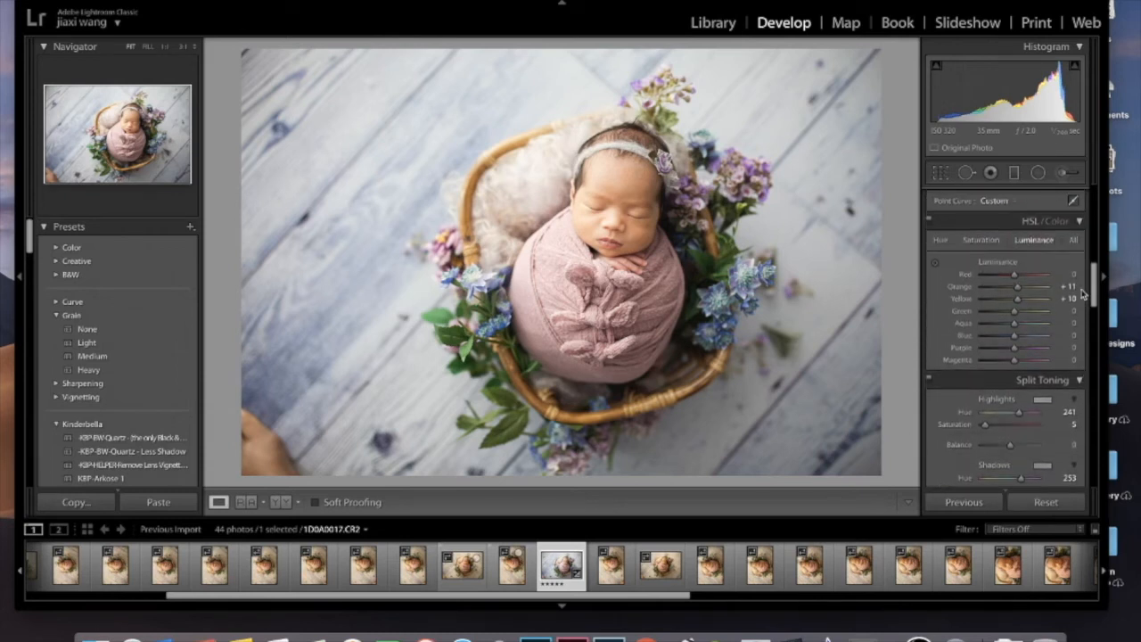
pyautogui.click(984, 241)
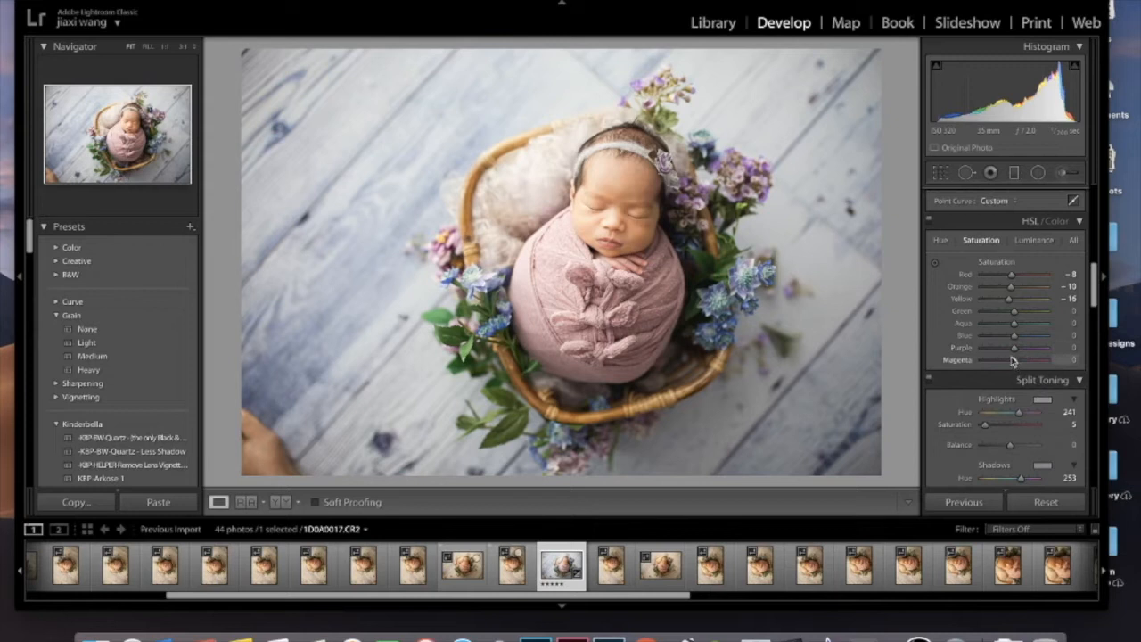
pyautogui.moveTo(1016, 351)
pyautogui.mouseDown()
pyautogui.moveTo(1033, 349)
pyautogui.moveTo(1020, 355)
pyautogui.mouseUp()
pyautogui.moveTo(1015, 361); pyautogui.dragTo(1036, 336)
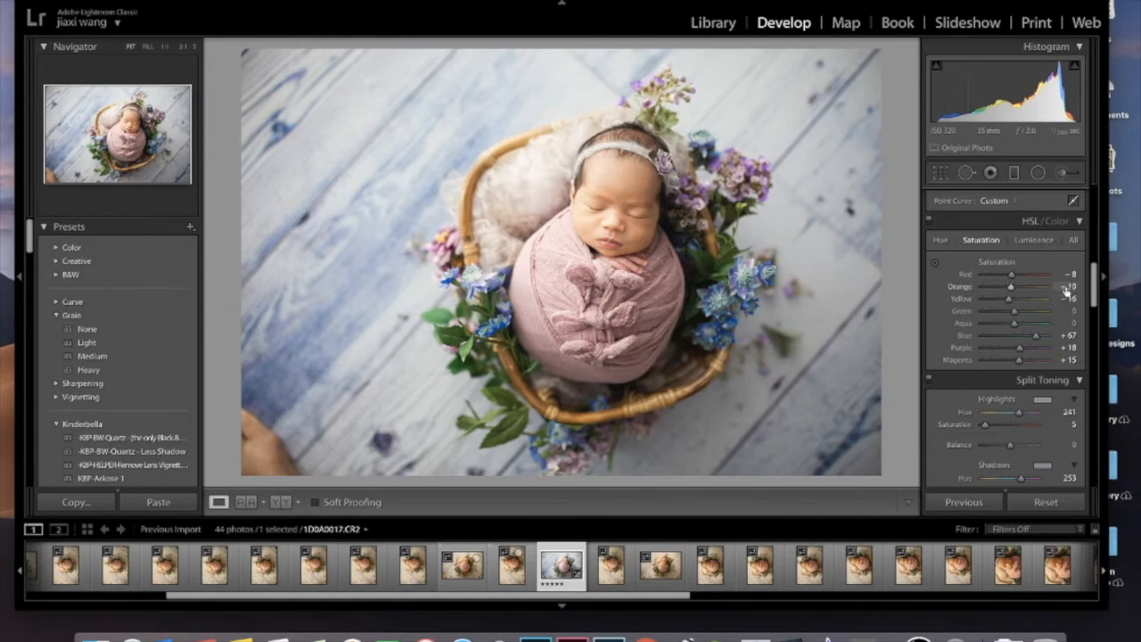
# Step: Set the HSL hue of Purple to +5 and Magenta to +6, trying a Green shift but returning it to 0
pyautogui.click(941, 241)
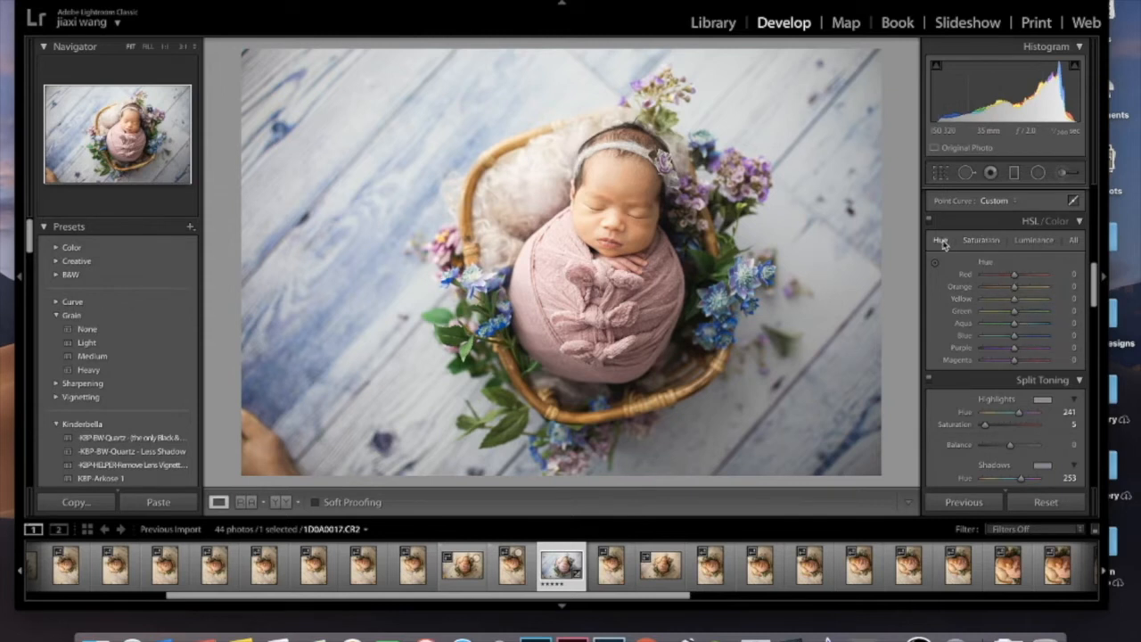
pyautogui.moveTo(1014, 354); pyautogui.dragTo(952, 353)
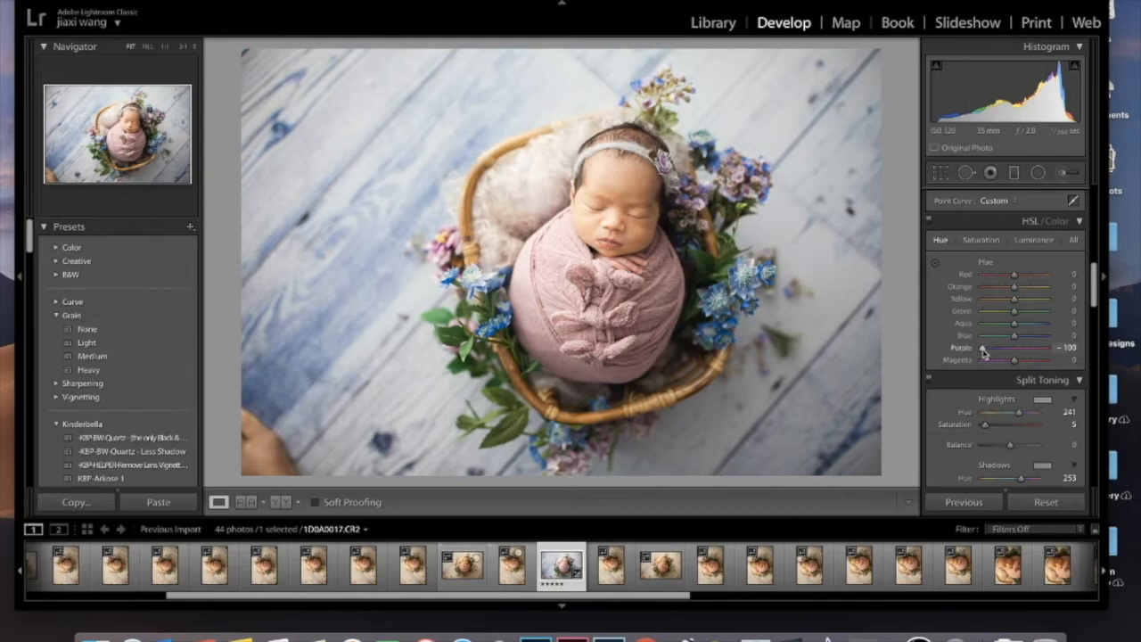
pyautogui.moveTo(986, 352); pyautogui.dragTo(1017, 354)
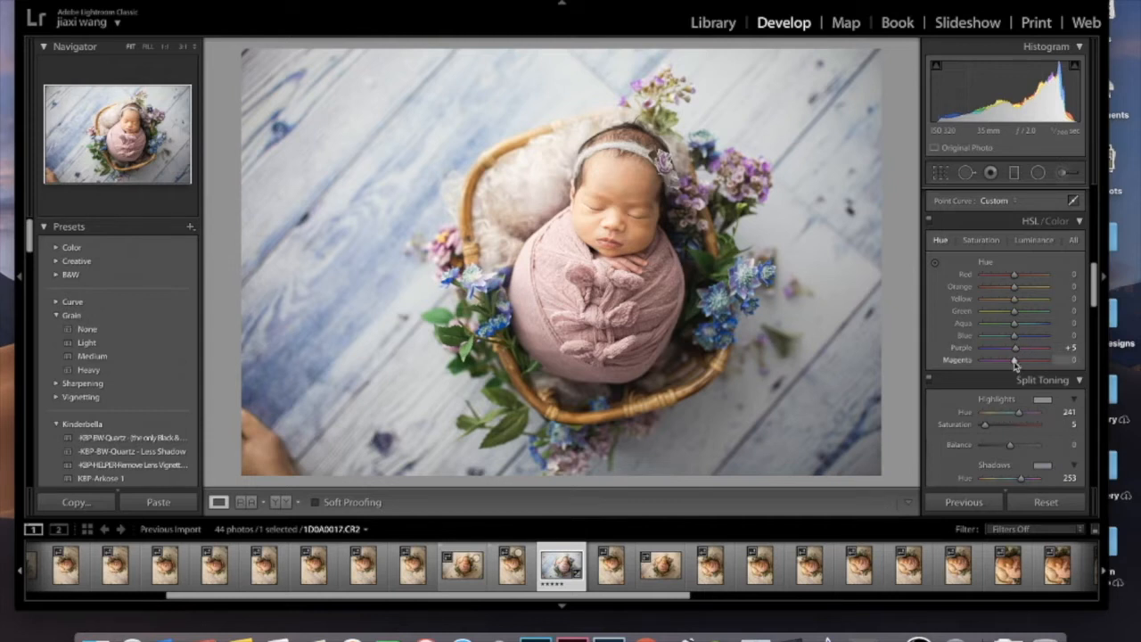
pyautogui.moveTo(1016, 365)
pyautogui.mouseDown()
pyautogui.moveTo(990, 367)
pyautogui.moveTo(1039, 364)
pyautogui.moveTo(1019, 364)
pyautogui.mouseUp()
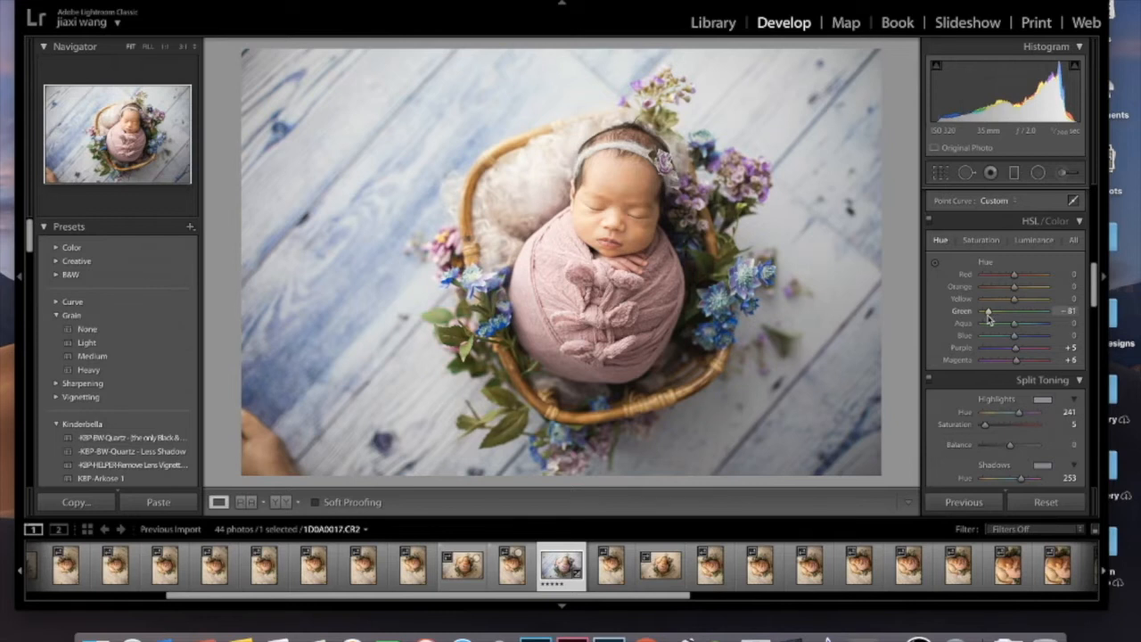
pyautogui.moveTo(988, 316); pyautogui.dragTo(1013, 320)
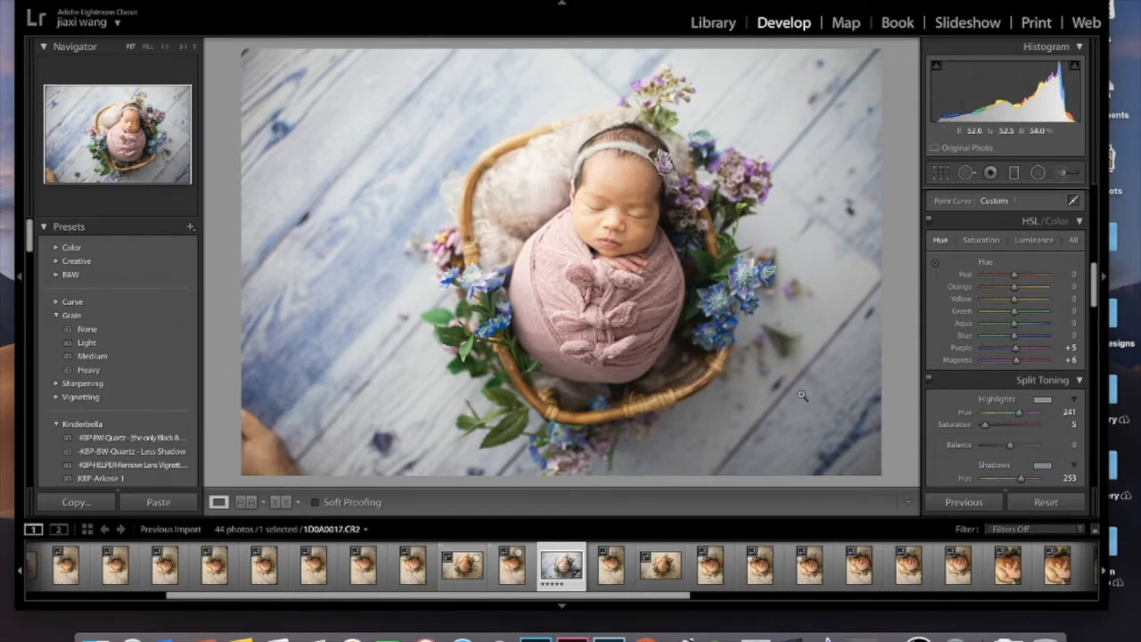
# Step: Compare the before and after versions of the newborn photo side by side and review the adjustments
pyautogui.click(276, 502)
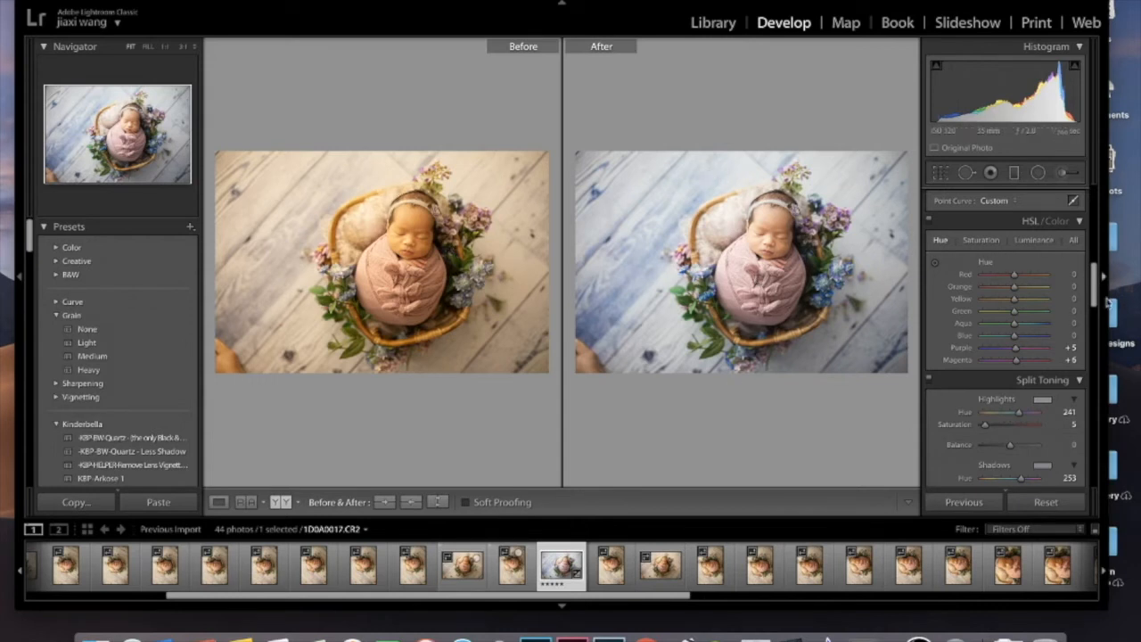
pyautogui.scroll(3, 1007, 295)
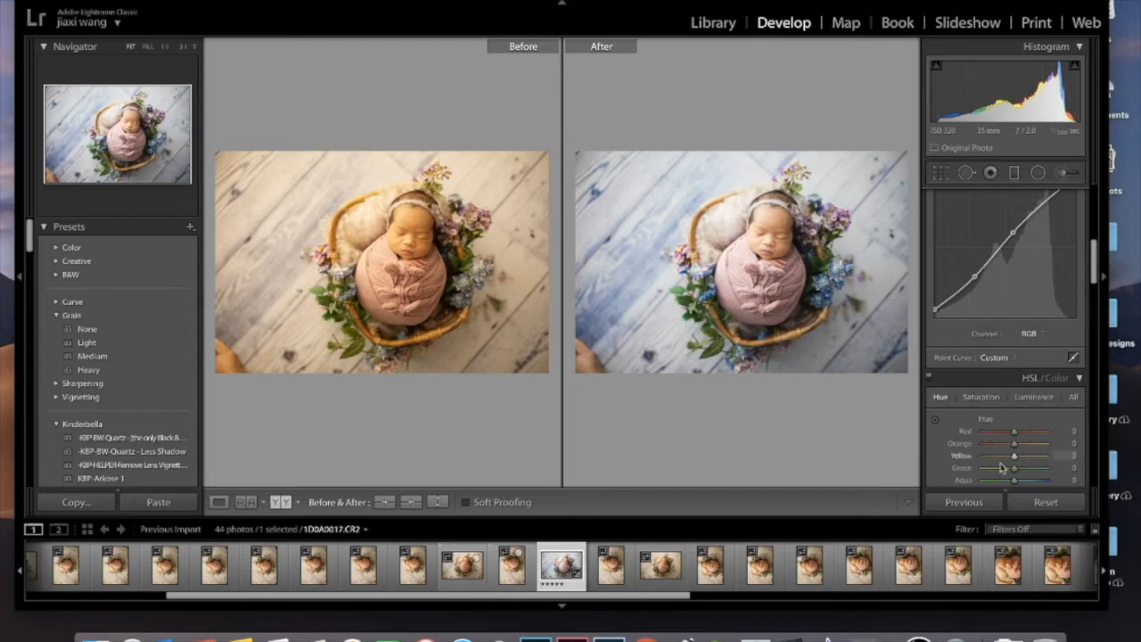
pyautogui.moveTo(1099, 255); pyautogui.dragTo(1100, 288)
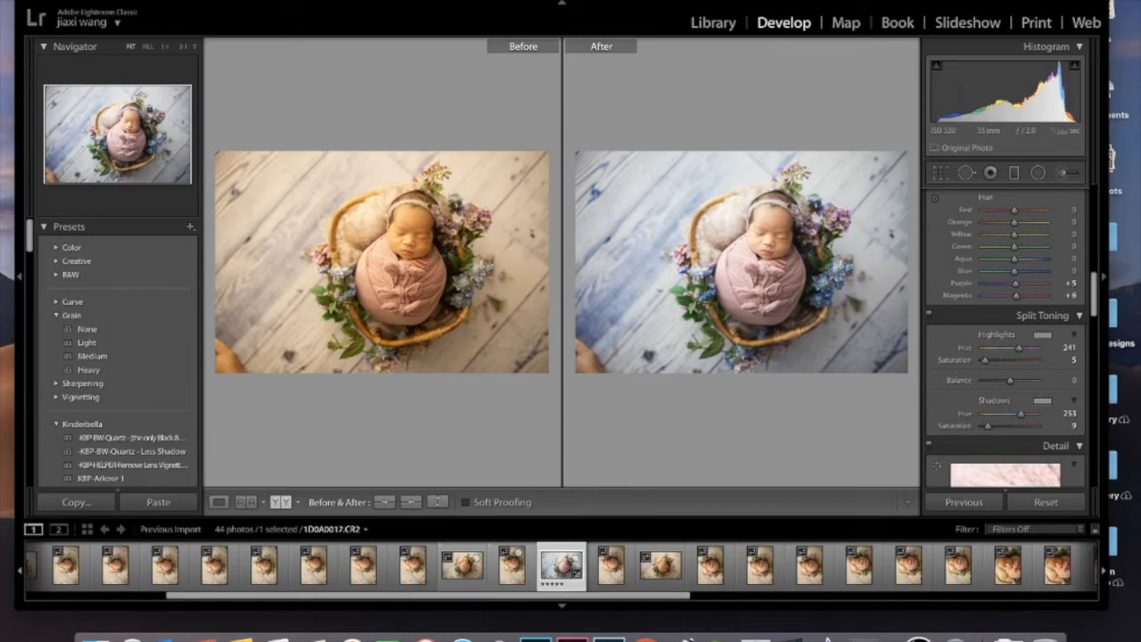
# Step: Send the graded photo to Adobe Photoshop CC 2019 for editing and dismiss the brush preset picker there
pyautogui.click(143, 2)
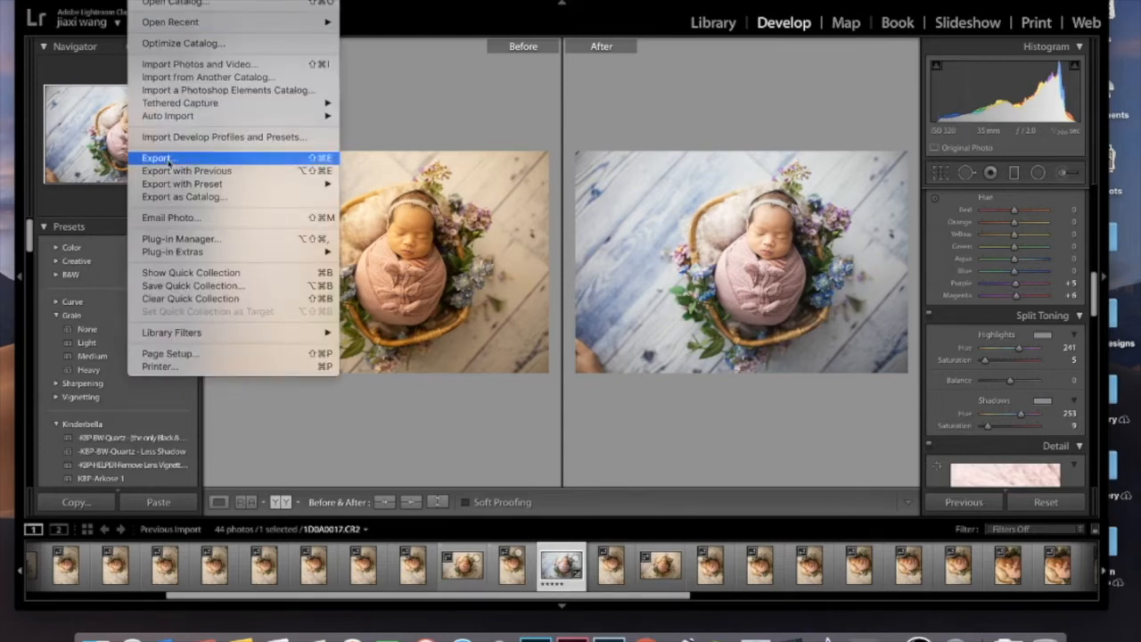
pyautogui.rightClick(560, 568)
pyautogui.moveTo(618, 441)
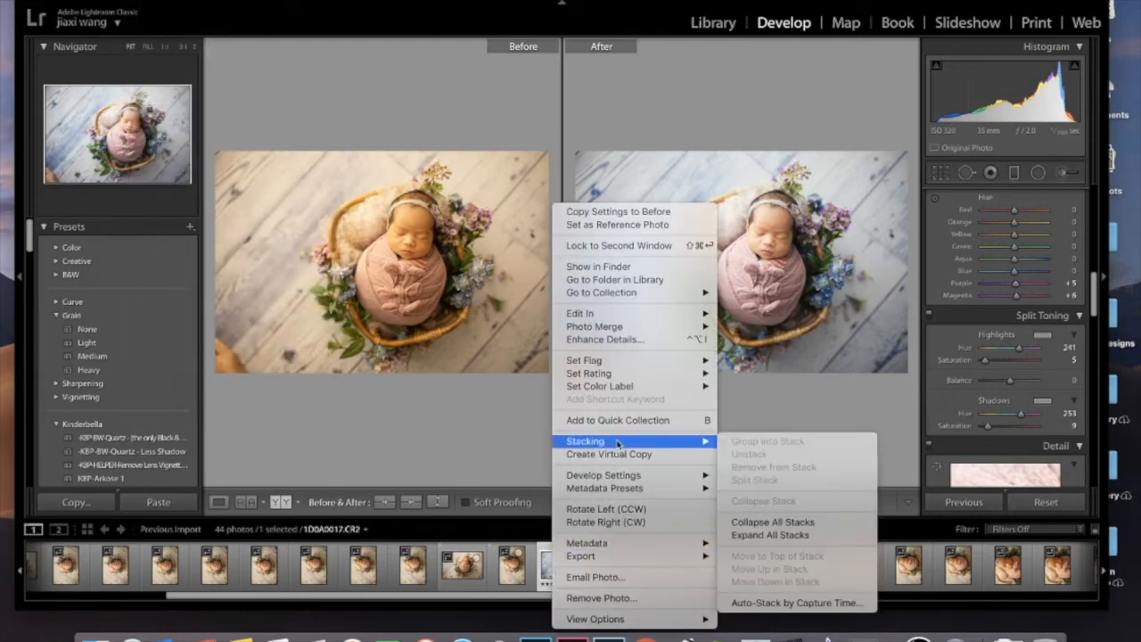
pyautogui.moveTo(624, 476)
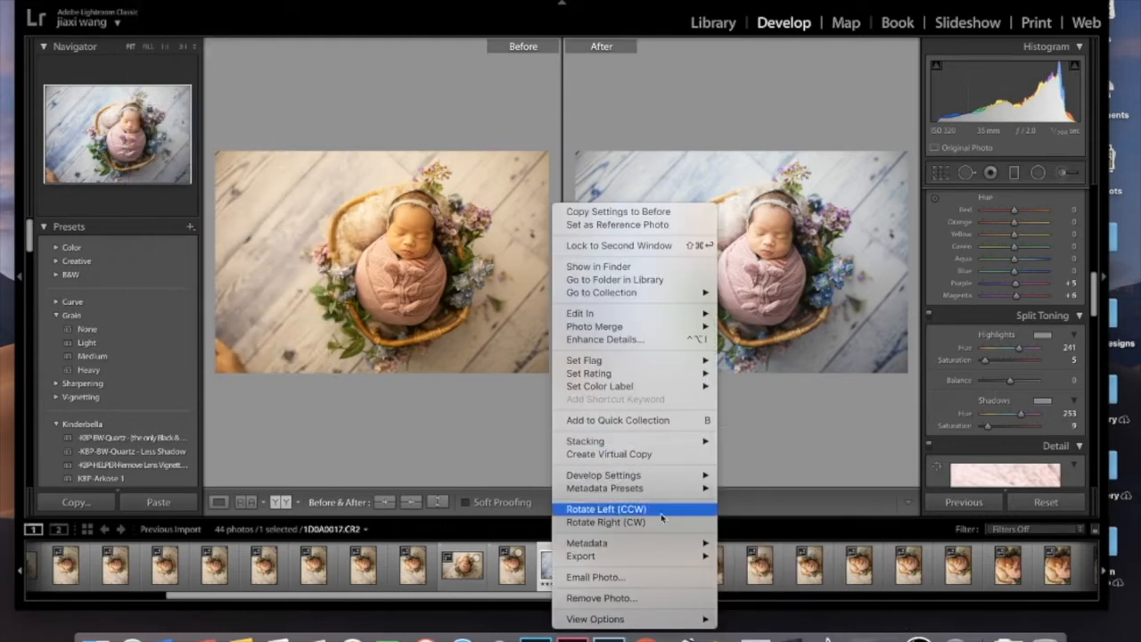
pyautogui.moveTo(672, 318)
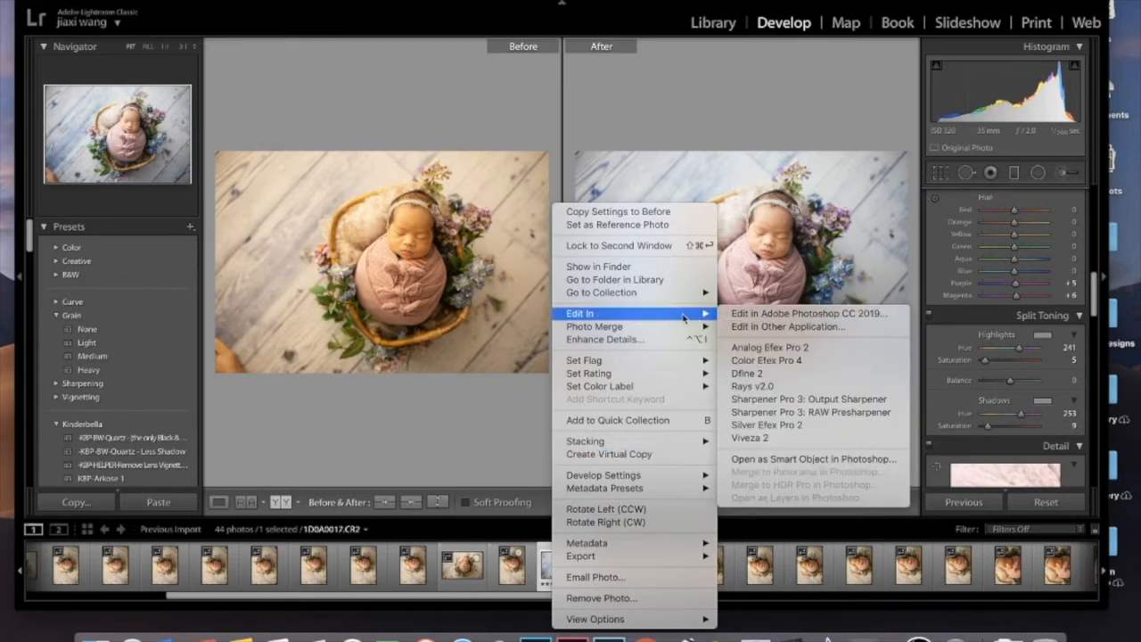
pyautogui.click(747, 317)
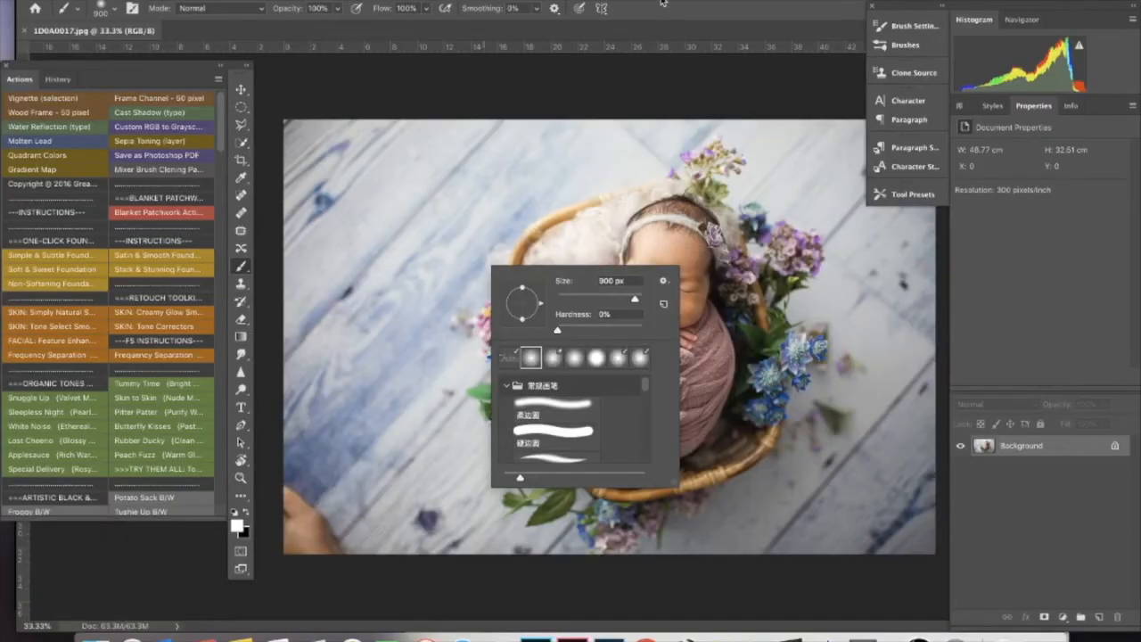
pyautogui.press('Escape')
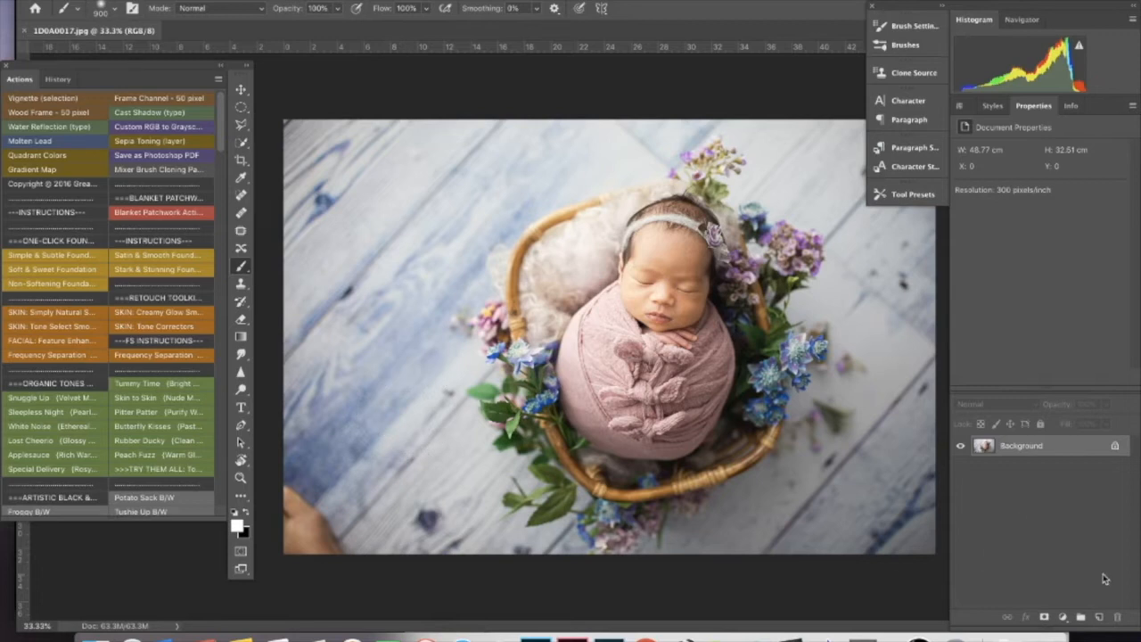
# Step: Duplicate the background onto a new layer and outline the hand in the photo's lower-left corner with the Polygonal Lasso
pyautogui.hotkey('ctrl', 'shift', 'alt', 'n')
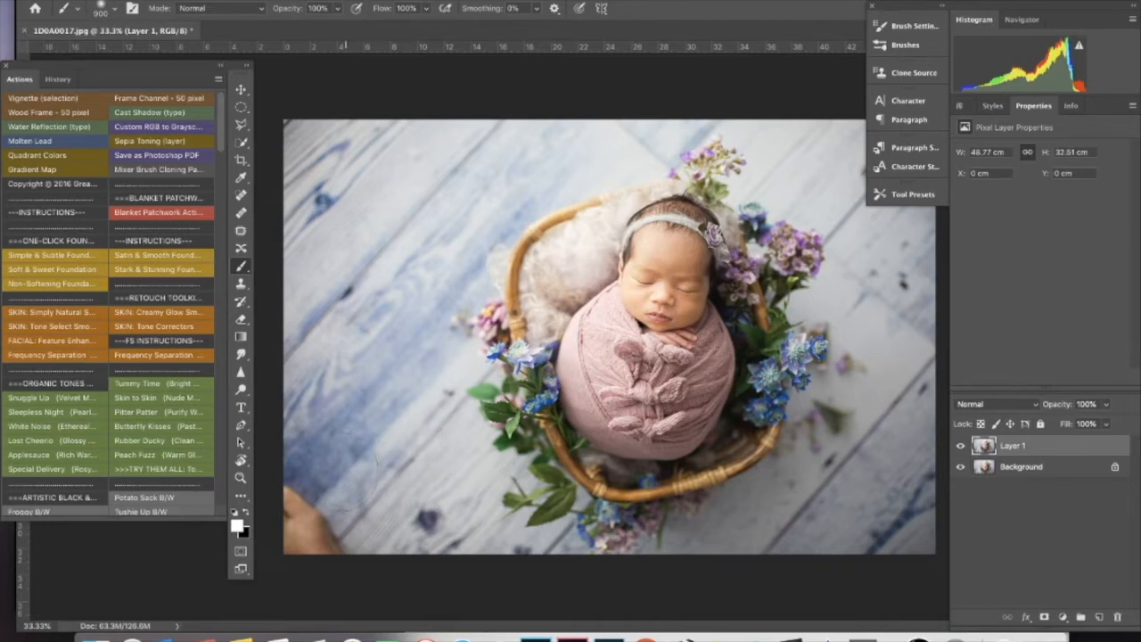
pyautogui.press('l')
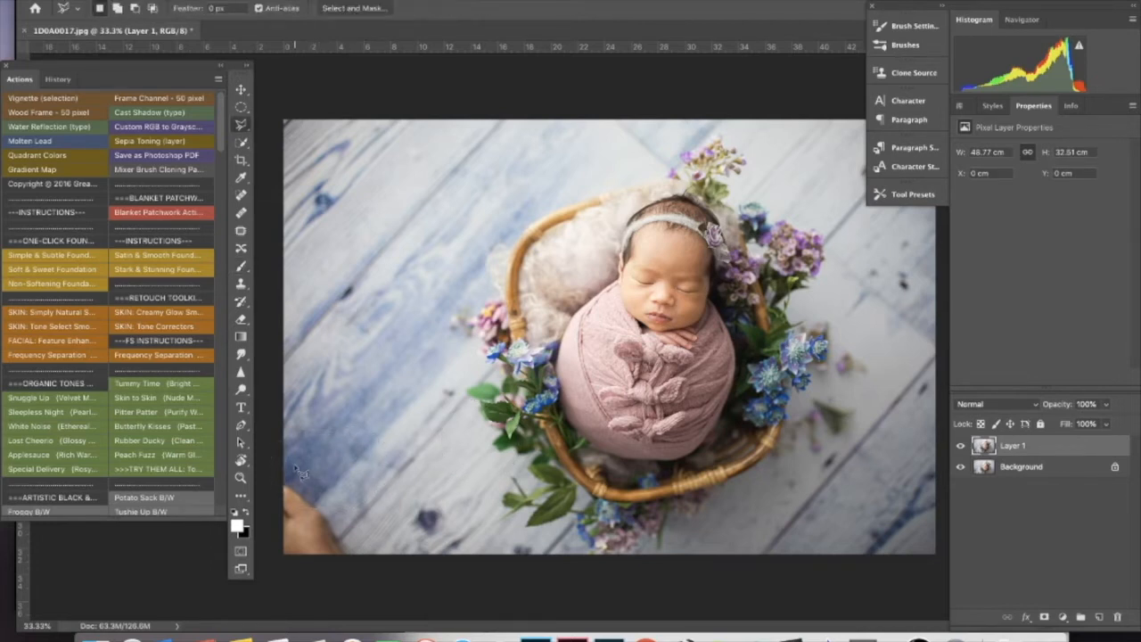
pyautogui.click(273, 472)
pyautogui.click(316, 492)
pyautogui.click(360, 561)
pyautogui.click(267, 567)
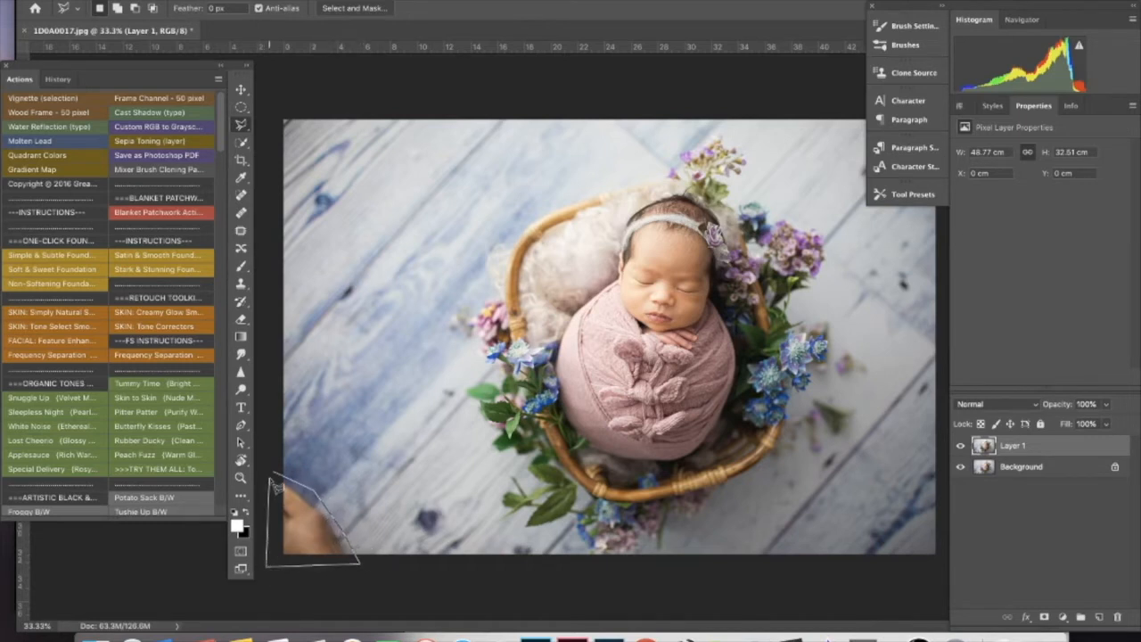
pyautogui.click(275, 479)
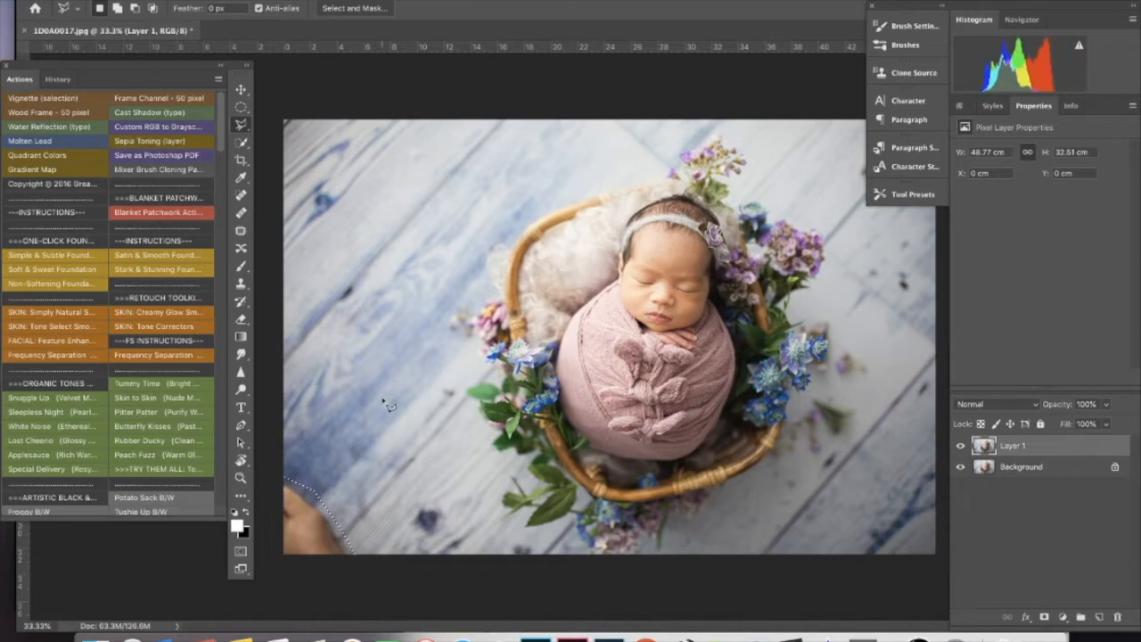
# Step: Remove the selected hand with a Content-Aware fill at Normal mode and 100% opacity, and clear the selection
pyautogui.hotkey('shift', 'BackSpace')
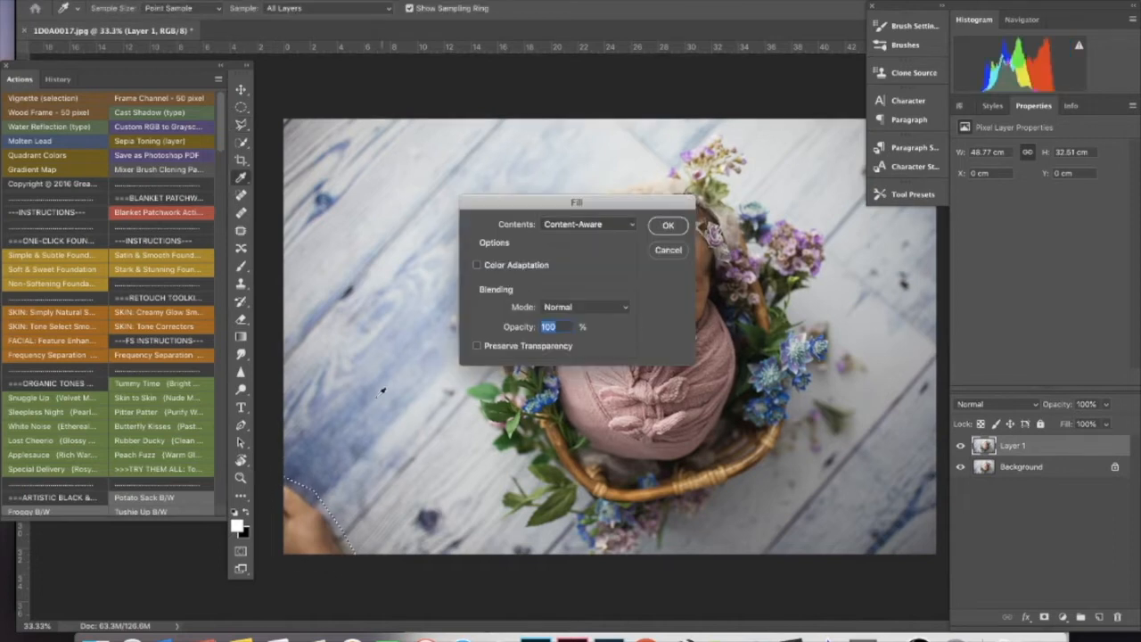
pyautogui.click(667, 230)
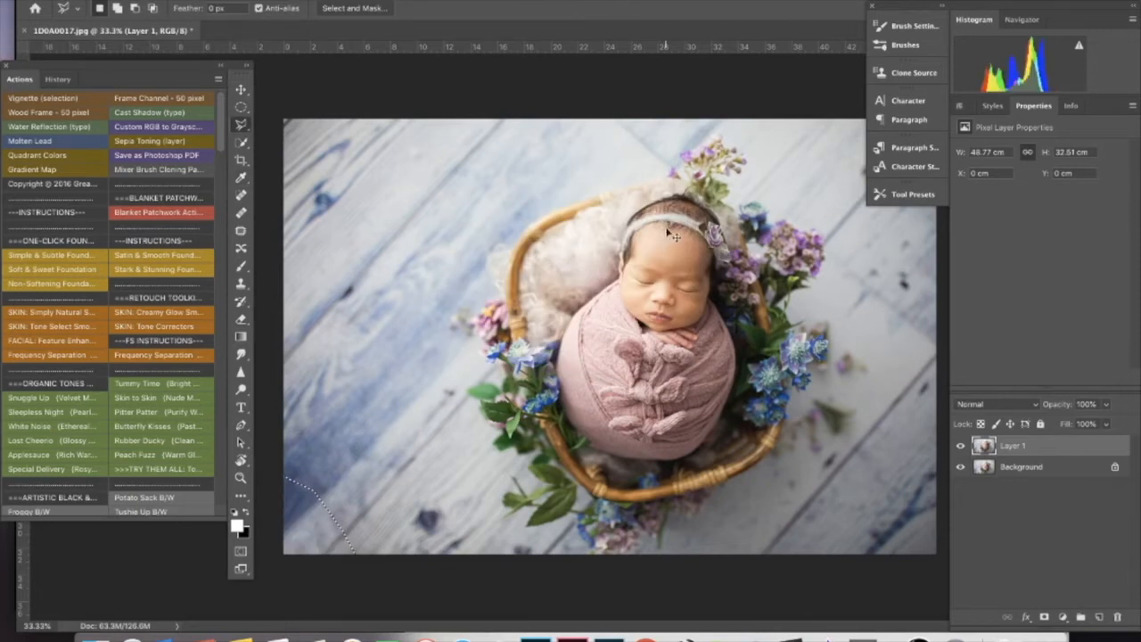
pyautogui.hotkey('ctrl', 'd')
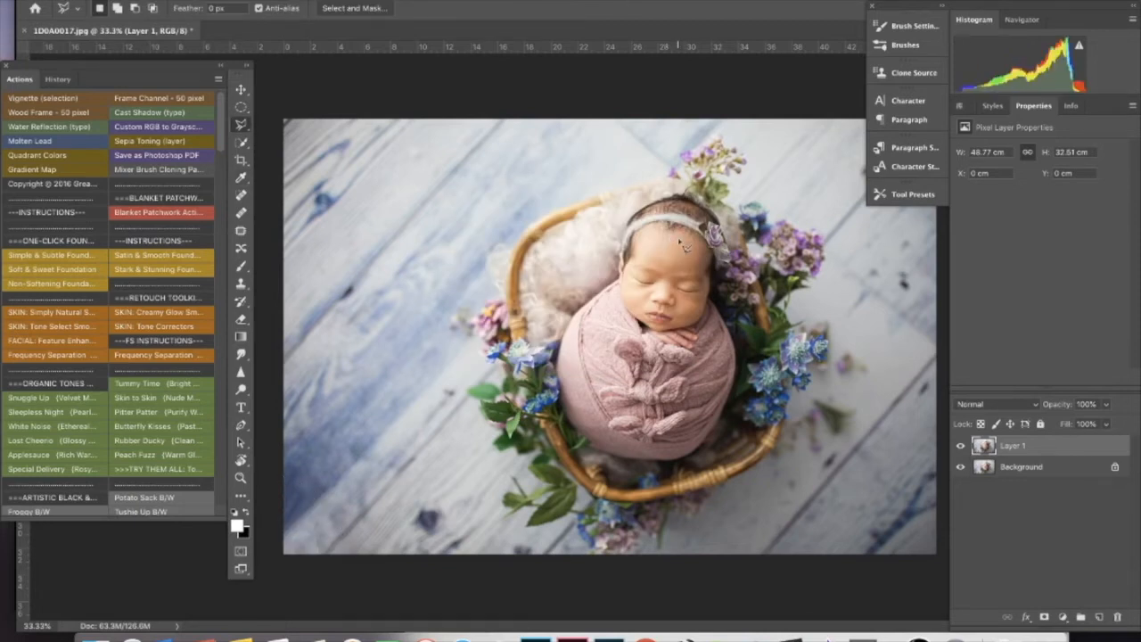
# Step: Crop the photo to a landscape 7 by 5 ratio, trimming both sides evenly around the basket
pyautogui.click(240, 161)
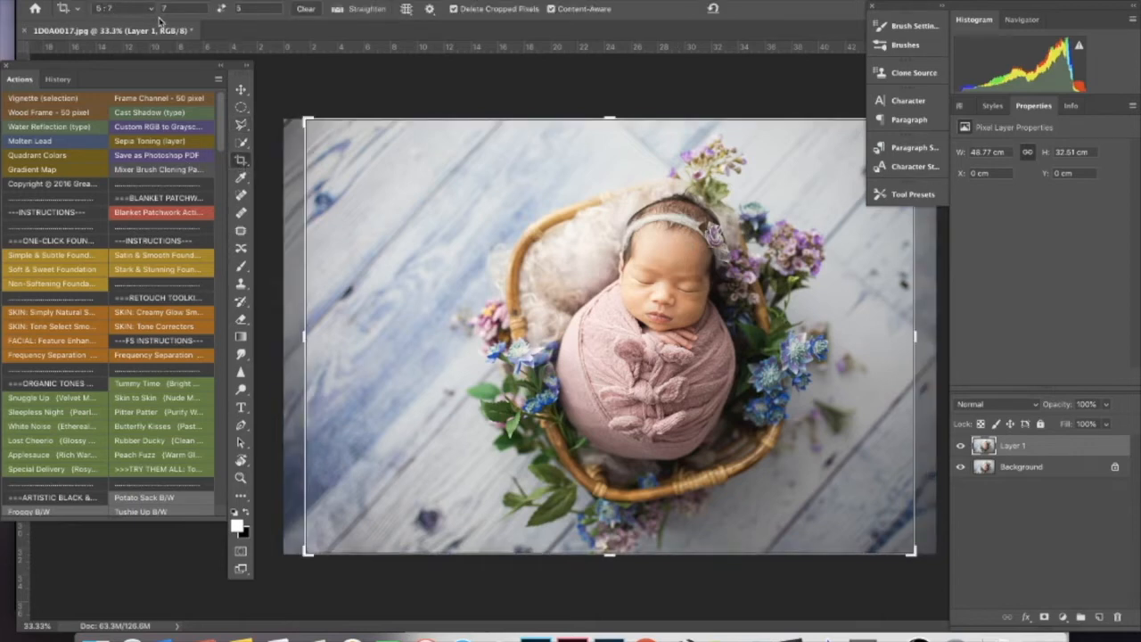
pyautogui.click(304, 116)
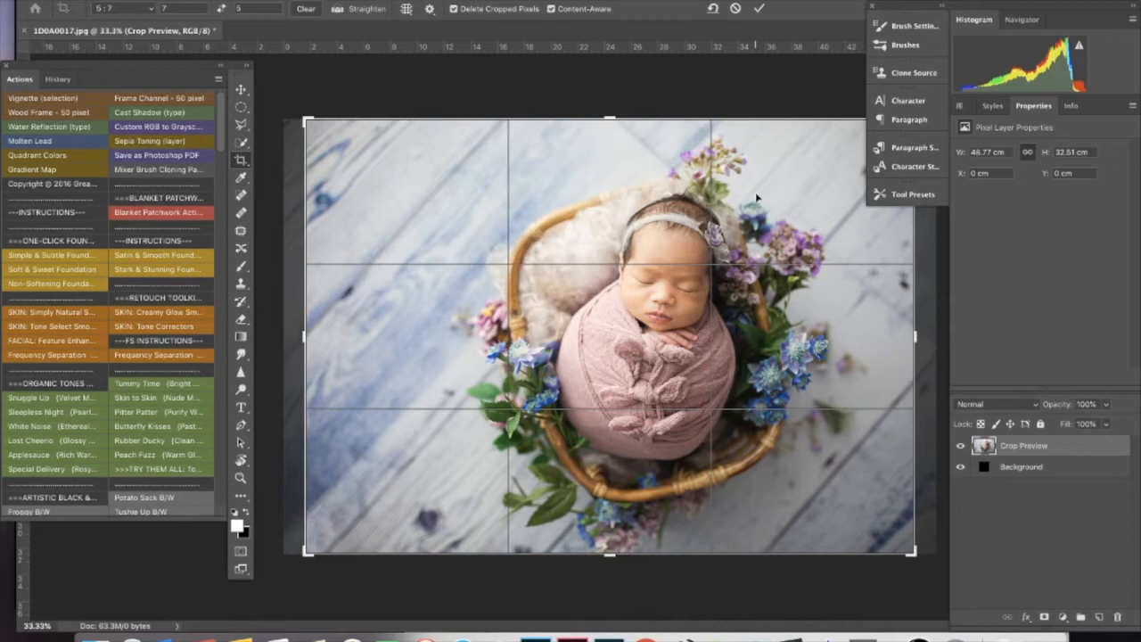
pyautogui.press('Return')
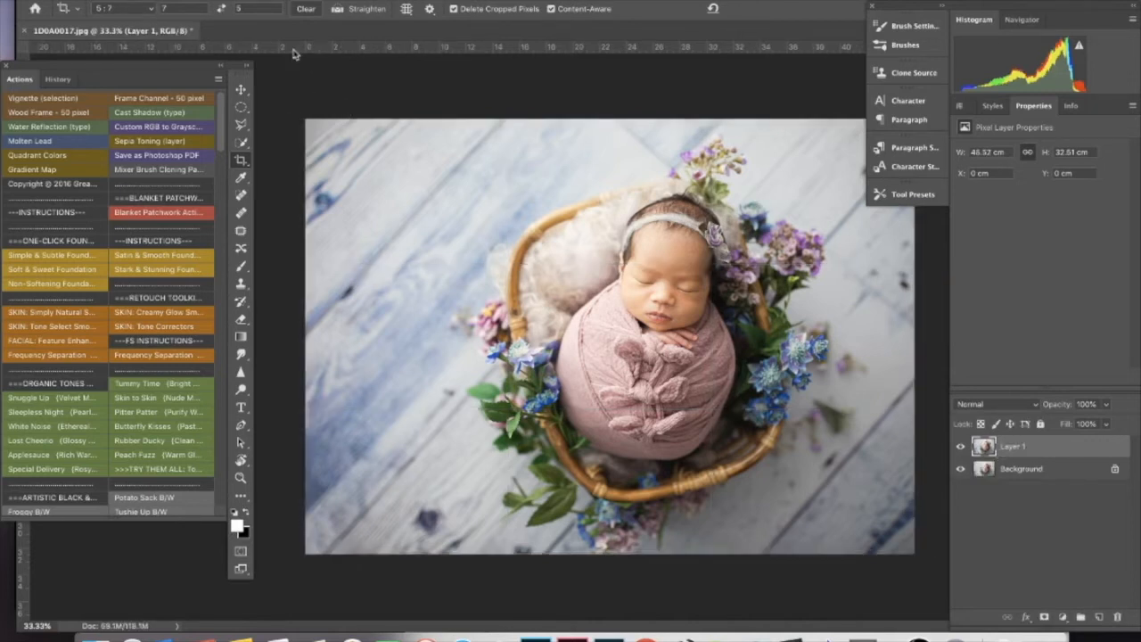
# Step: Open the duplicated layer in Liquify and start reshaping the pink wrap's upper-left edge with a 250-size Forward Warp brush
pyautogui.click(335, 0)
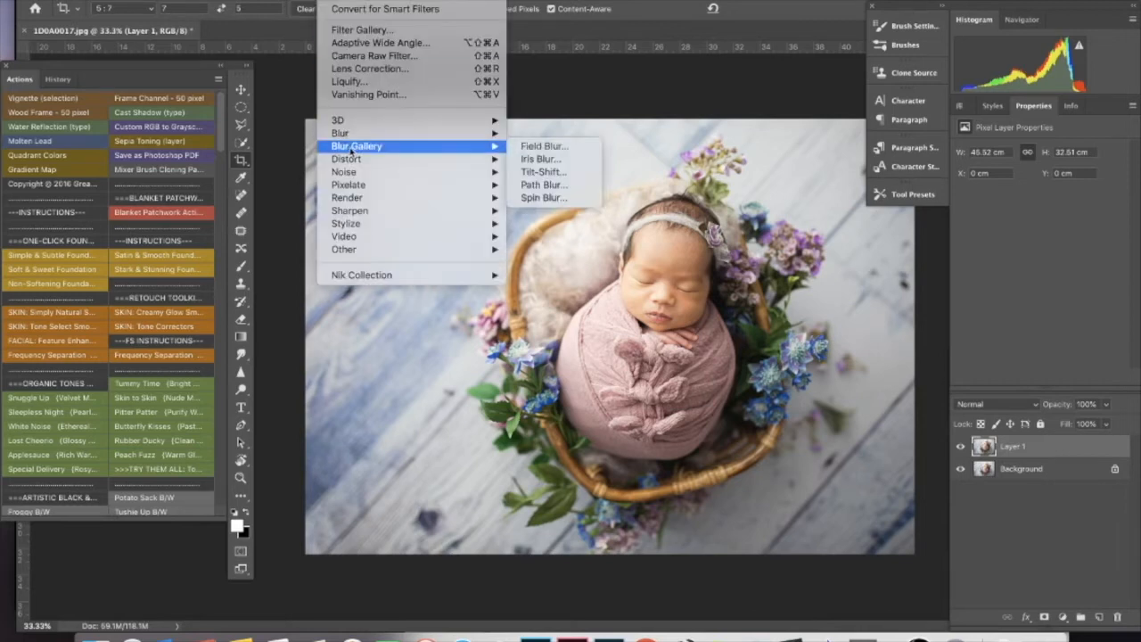
pyautogui.click(370, 84)
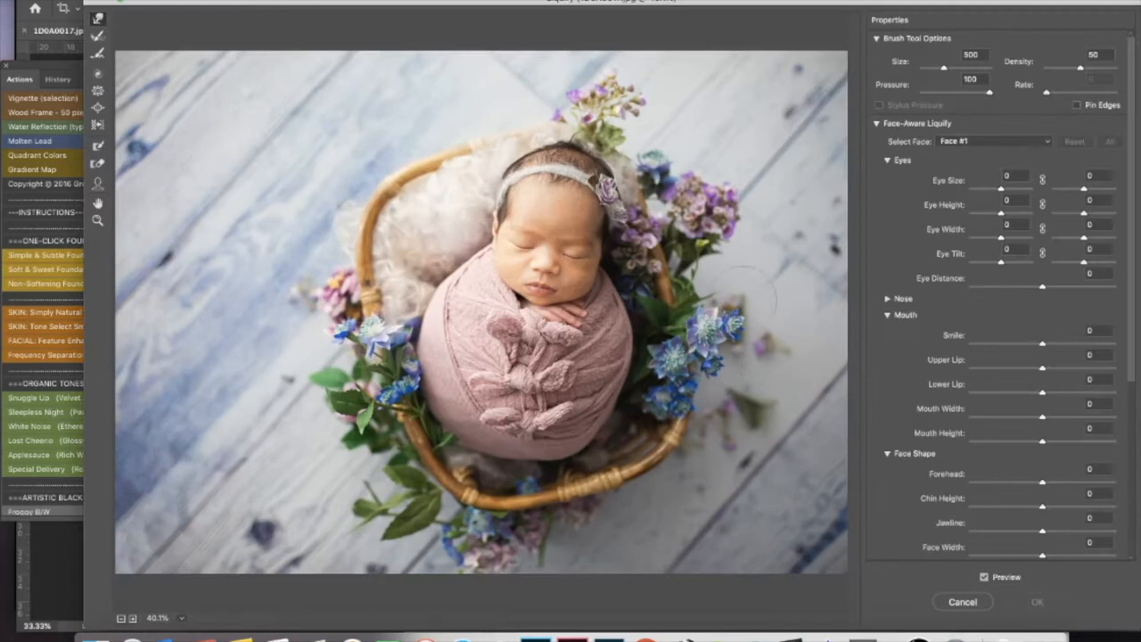
pyautogui.press('[')
pyautogui.press('[')
pyautogui.press('[')
pyautogui.press('[')
pyautogui.press('[')
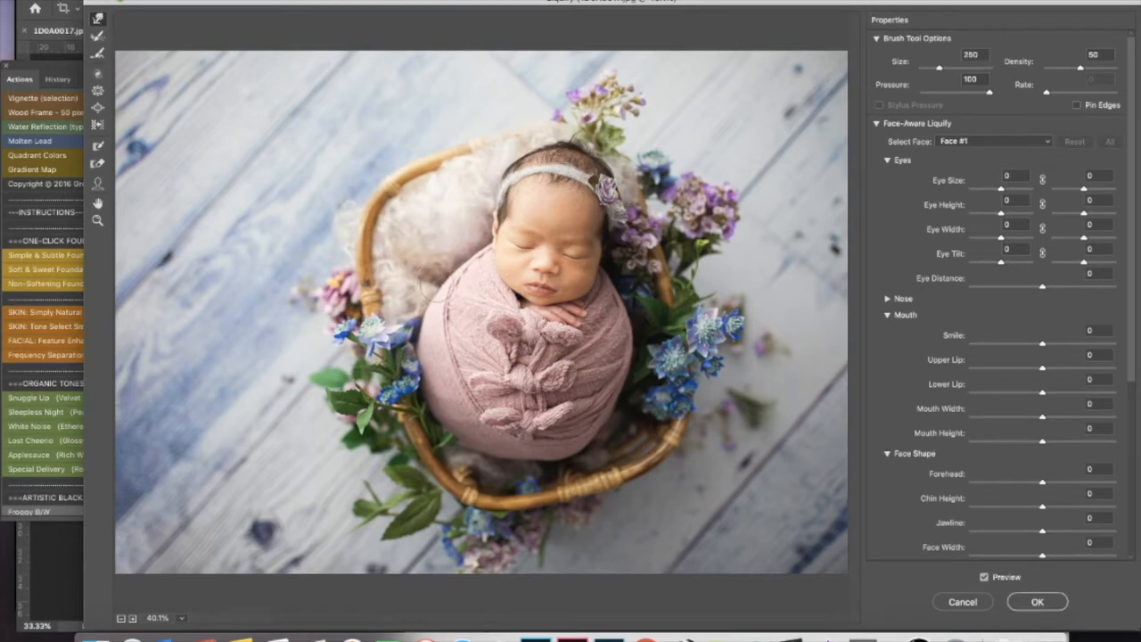
# Step: Refine the left outline of the pink wrap with the Forward Warp brush, using sizes up to 700
pyautogui.press(']')
pyautogui.press(']')
pyautogui.press(']')
pyautogui.press(']')
pyautogui.press(']')
pyautogui.press(']')
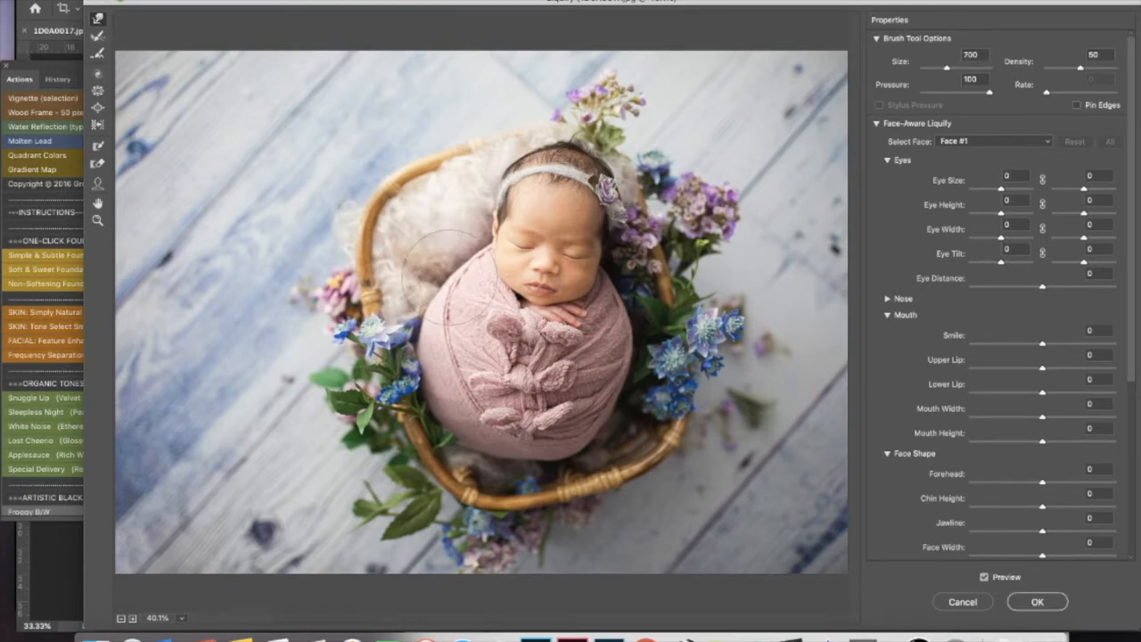
pyautogui.press('[')
pyautogui.press('[')
pyautogui.press('[')
pyautogui.press(']')
pyautogui.press(']')
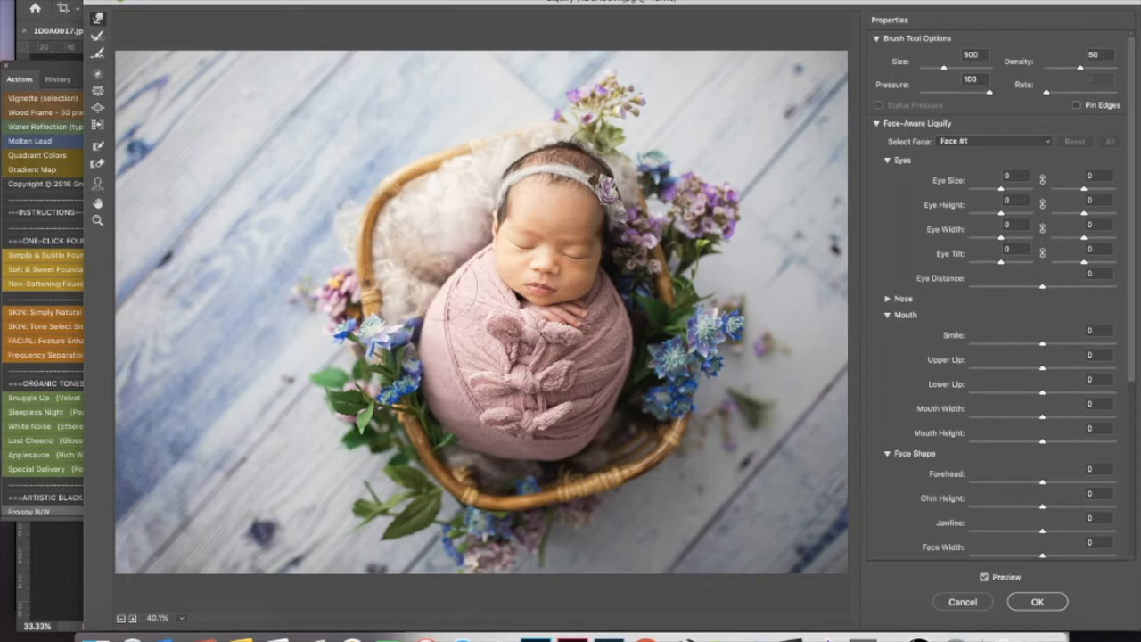
# Step: Smooth the right edge of the pink wrap with the Forward Warp brush, using sizes from 500 to 800
pyautogui.press(']')
pyautogui.press('[')
pyautogui.press('[')
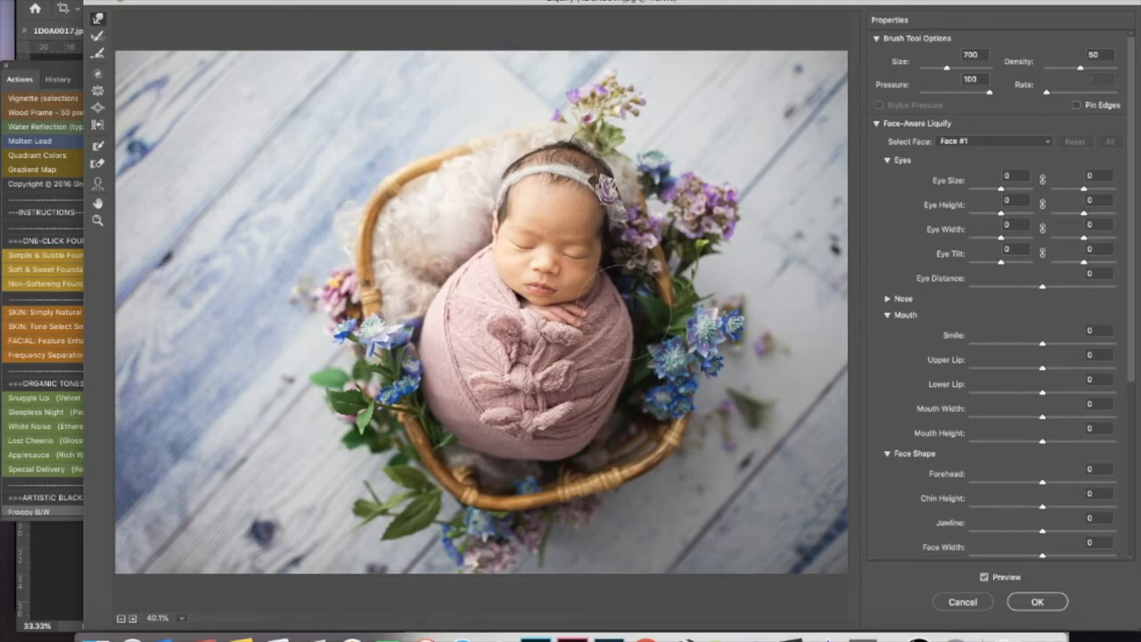
pyautogui.press(']')
pyautogui.press(']')
pyautogui.press(']')
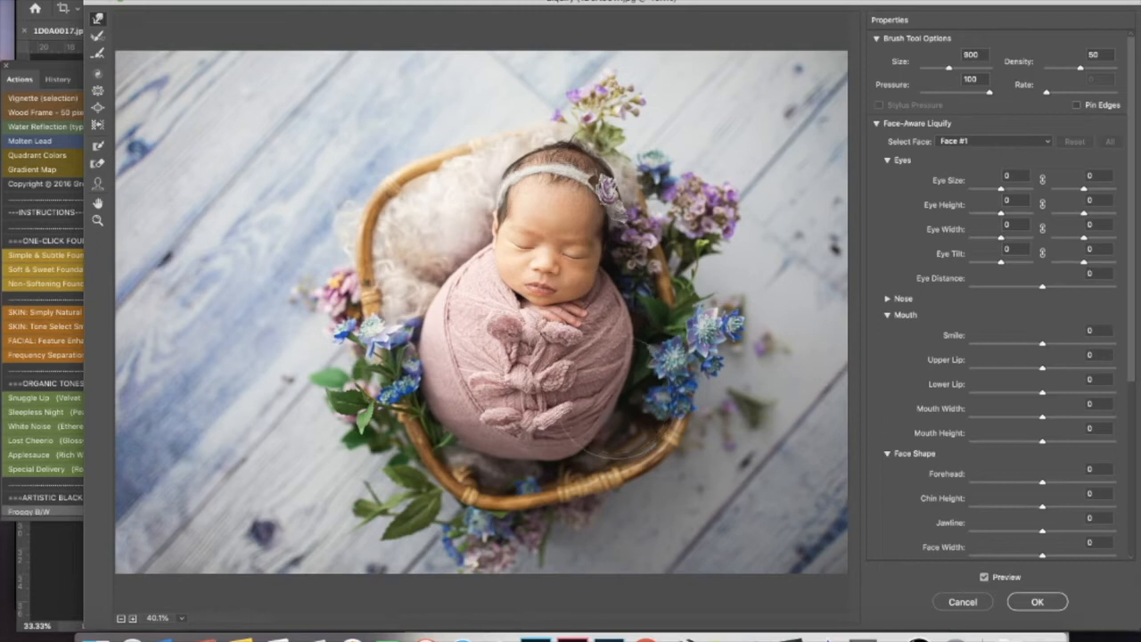
# Step: Round out the wrap's lower-right edge with the Forward Warp brush at sizes 500 to 600
pyautogui.press(']')
pyautogui.press('[')
pyautogui.press('[')
pyautogui.press('[')
pyautogui.press('[')
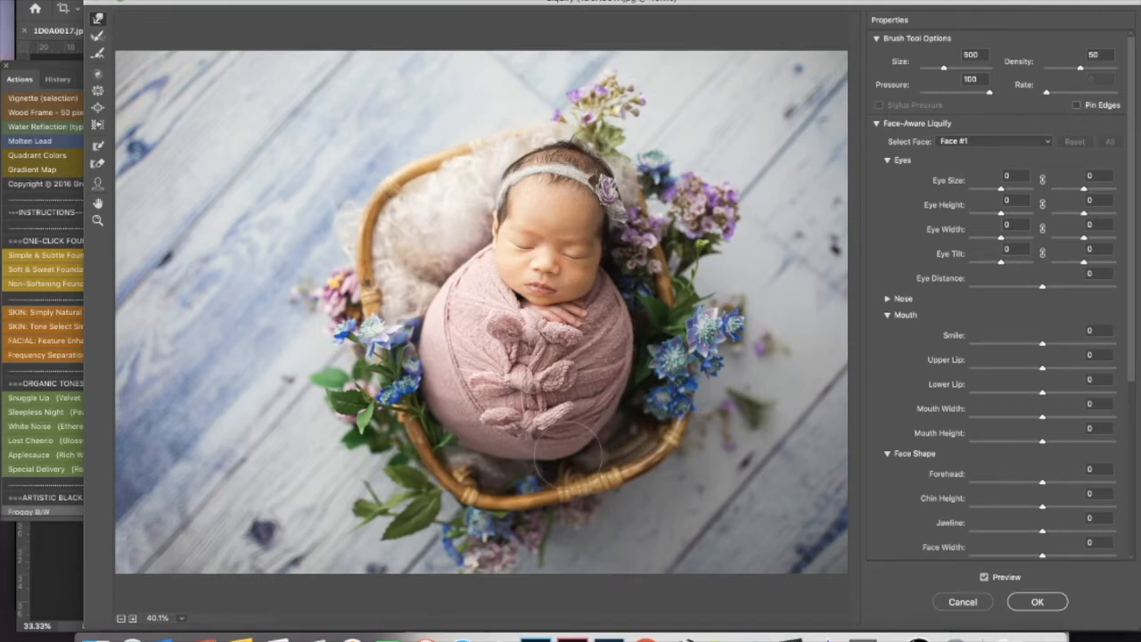
pyautogui.press(']')
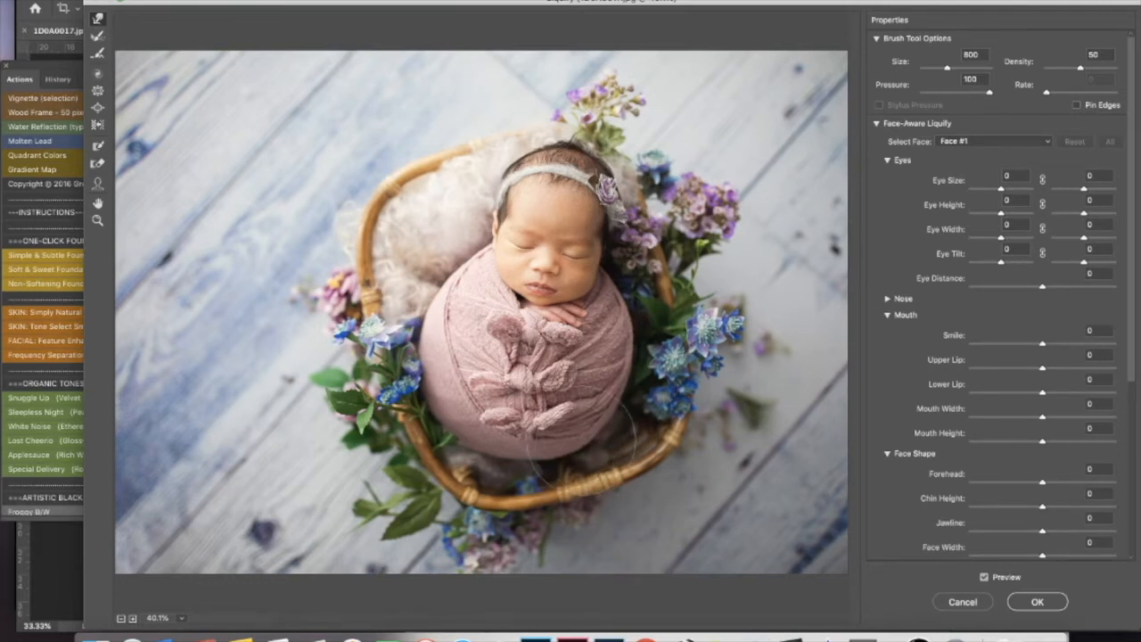
# Step: Refine the wrap's outline with varying Forward Warp brush sizes, finishing along the upper-left shoulder at size 400
pyautogui.press('[')
pyautogui.press('[')
pyautogui.press('[')
pyautogui.press('[')
pyautogui.press('[')
pyautogui.press(']')
pyautogui.press(']')
pyautogui.press(']')
pyautogui.press(']')
pyautogui.press(']')
pyautogui.press(']')
pyautogui.press(']')
pyautogui.press(']')
pyautogui.press(']')
pyautogui.press('[')
pyautogui.press('[')
pyautogui.press('[')
pyautogui.press('[')
pyautogui.press('[')
pyautogui.press('[')
pyautogui.press('[')
pyautogui.press('[')
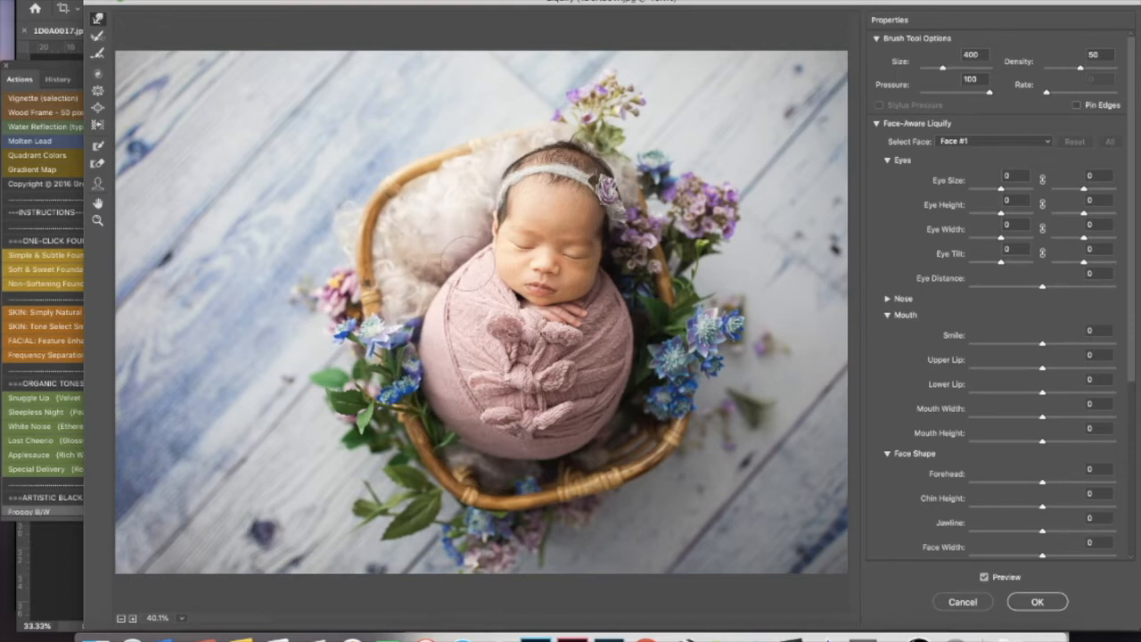
# Step: Even out the wrap's overall contour with a larger Forward Warp brush, ending at size 700
pyautogui.press(']')
pyautogui.press(']')
pyautogui.press(']')
pyautogui.press(']')
pyautogui.press(']')
pyautogui.press(']')
pyautogui.press('[')
pyautogui.press('[')
pyautogui.press('[')
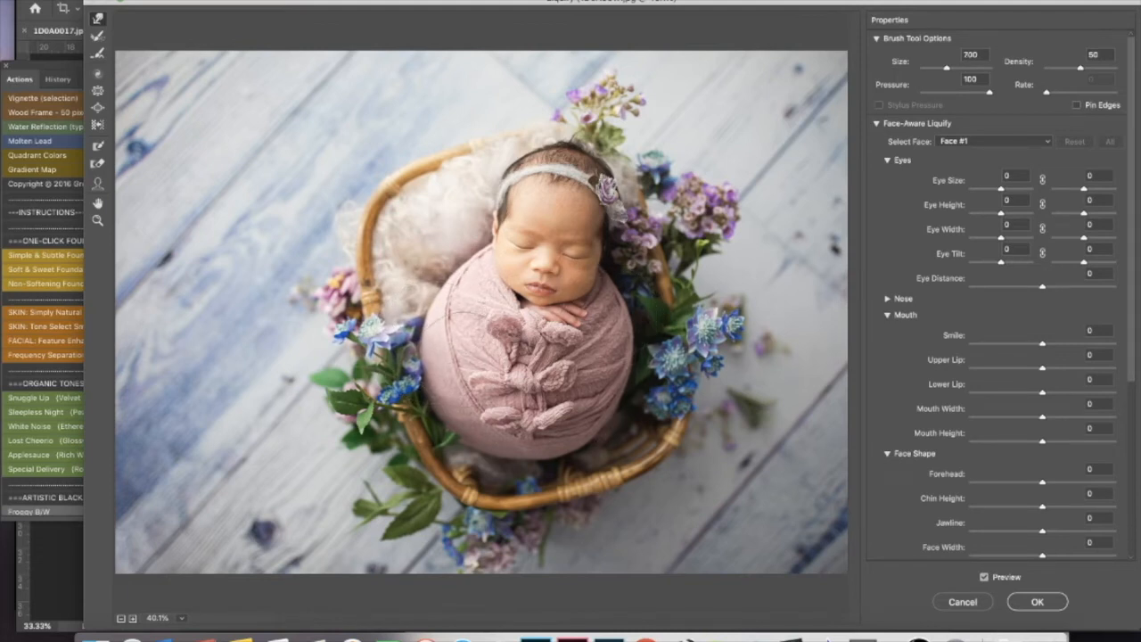
# Step: Touch up the left side of the wrap with the Forward Warp brush, ending at size 700
pyautogui.press(']')
pyautogui.press('[')
pyautogui.press('[')
pyautogui.press('[')
pyautogui.press('[')
pyautogui.press('[')
pyautogui.press('[')
pyautogui.press('[')
pyautogui.press('[')
pyautogui.press(']')
pyautogui.press(']')
pyautogui.press(']')
pyautogui.press(']')
pyautogui.press(']')
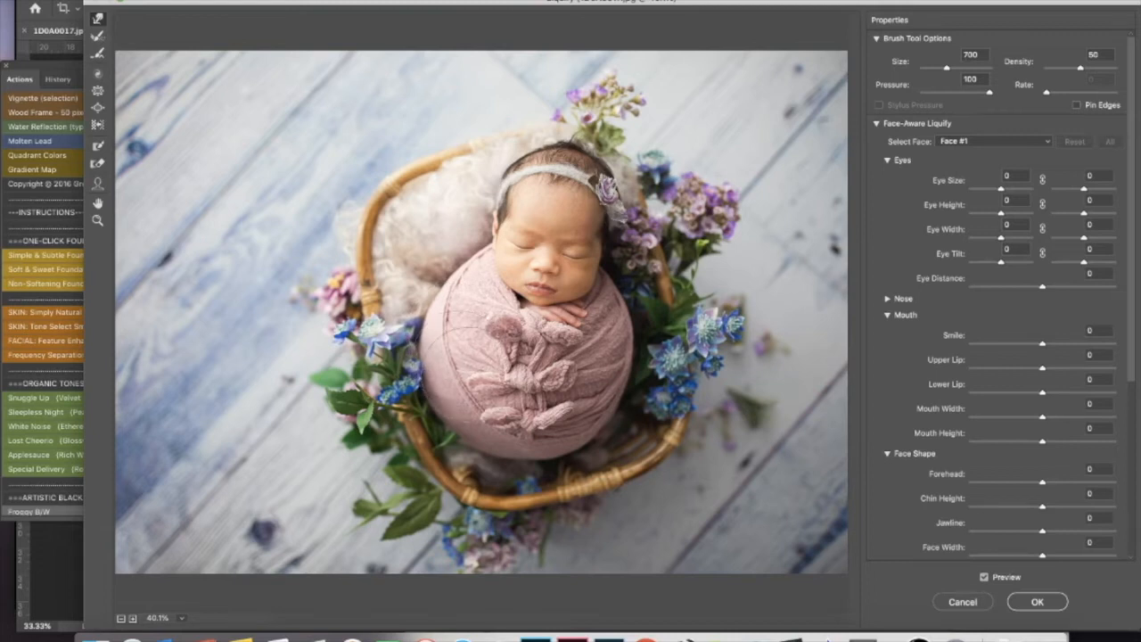
# Step: Finish smoothing the wrap's left and bottom edges with the Forward Warp brush at sizes 700 and 500, and apply the Liquify changes
pyautogui.press('[')
pyautogui.press('[')
pyautogui.press('[')
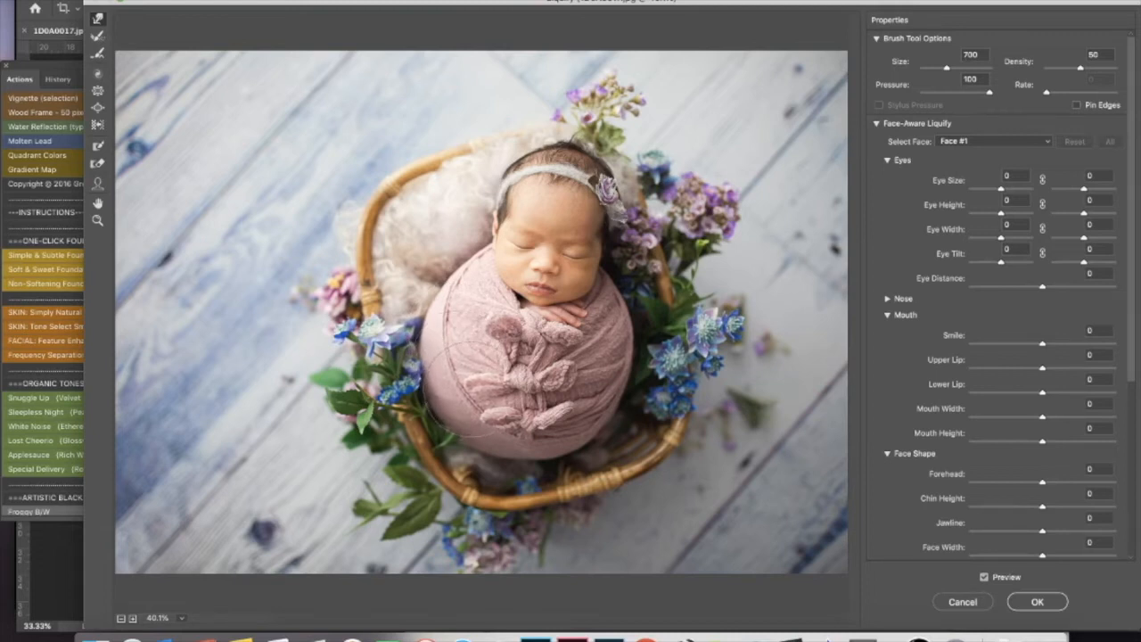
pyautogui.press(']')
pyautogui.press(']')
pyautogui.press(']')
pyautogui.press(']')
pyautogui.press('[')
pyautogui.press('[')
pyautogui.press('[')
pyautogui.press('[')
pyautogui.press('[')
pyautogui.press('[')
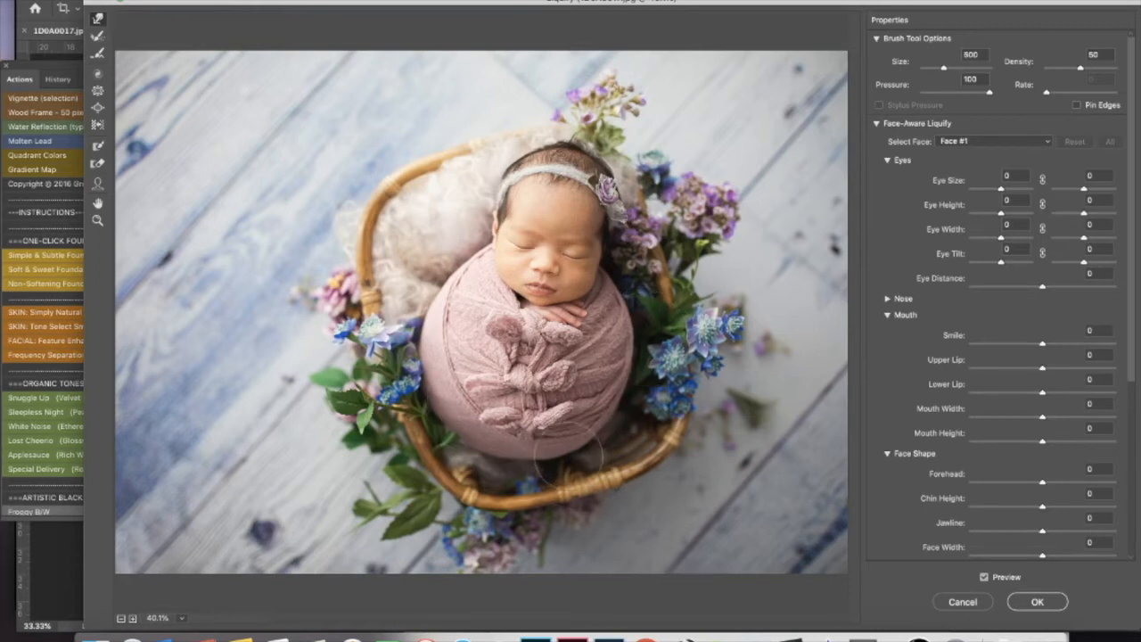
pyautogui.press(']')
pyautogui.press(']')
pyautogui.press(']')
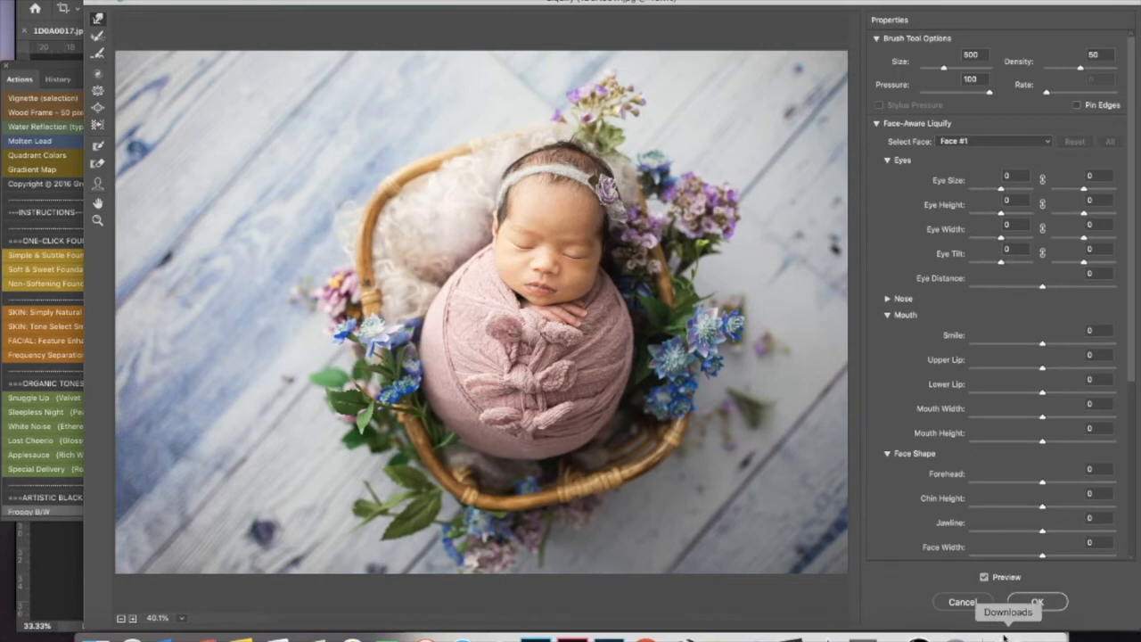
pyautogui.click(1037, 603)
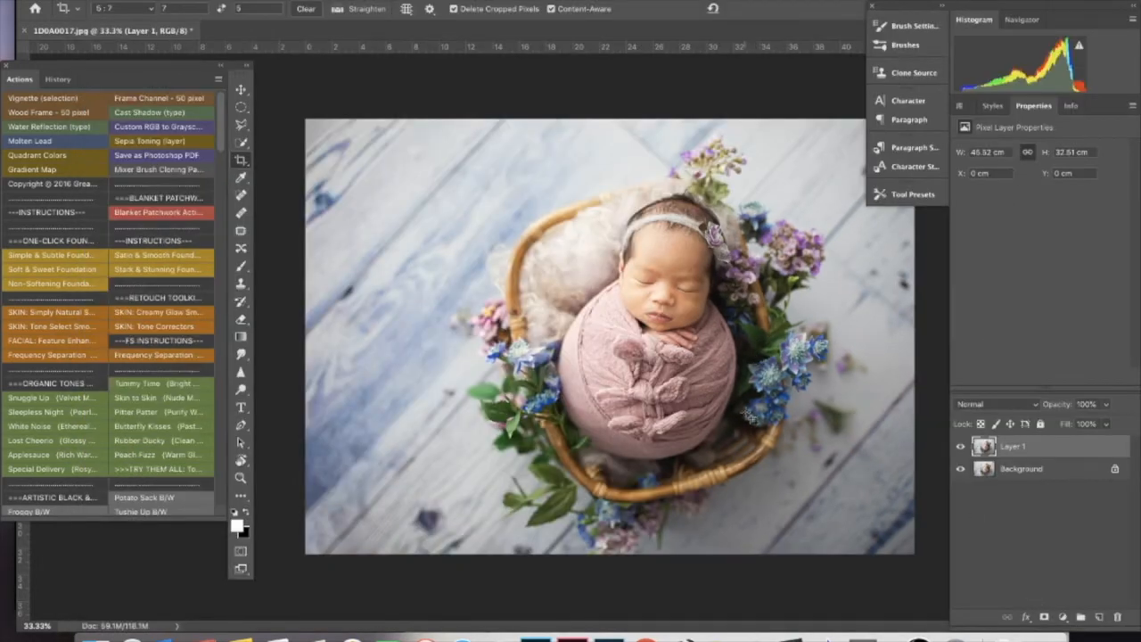
# Step: Remove the small blemishes on the baby's face with the Spot Healing Brush at size 20 in Content-Aware mode
pyautogui.hotkey('ctrl', '+')
pyautogui.hotkey('ctrl', '+')
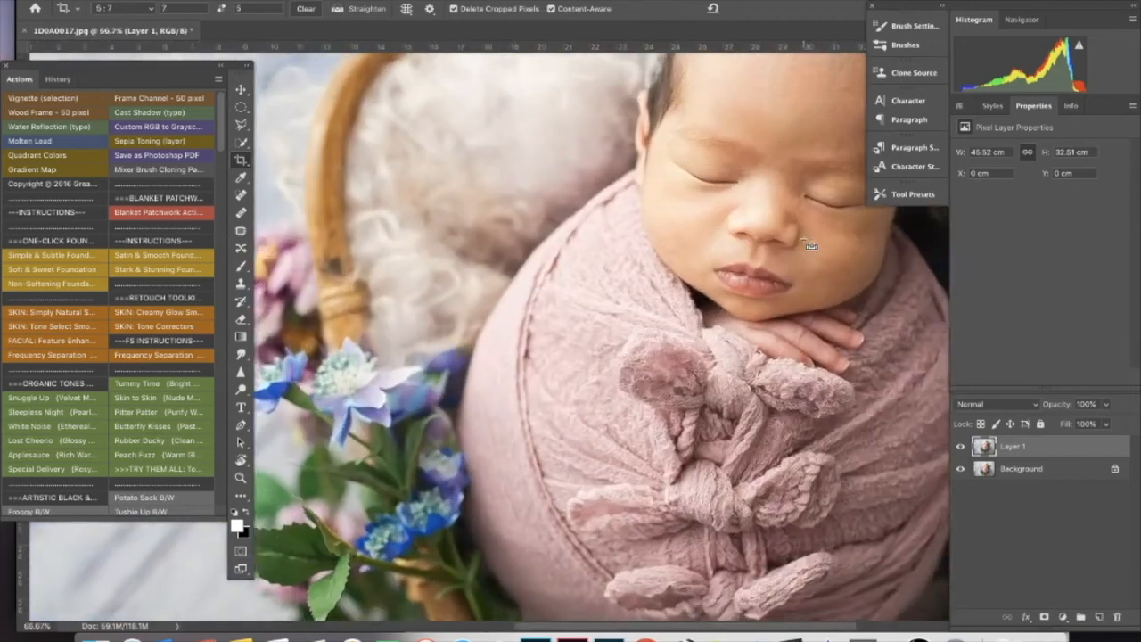
pyautogui.hotkey('ctrl', '+')
pyautogui.moveTo(795, 255); pyautogui.dragTo(603, 382)
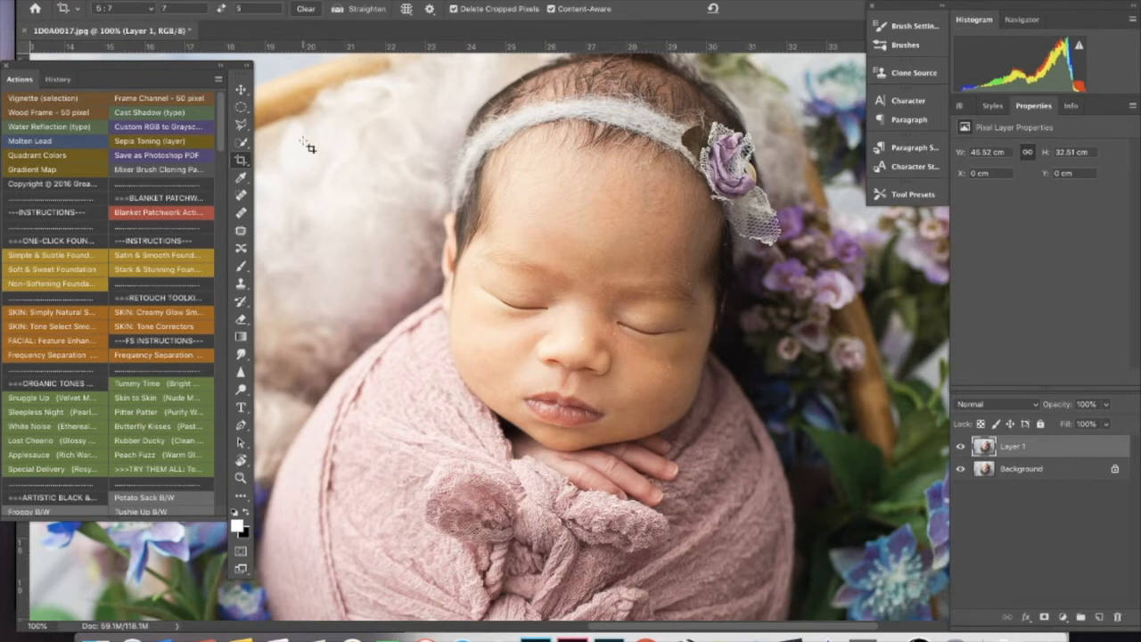
pyautogui.click(246, 201)
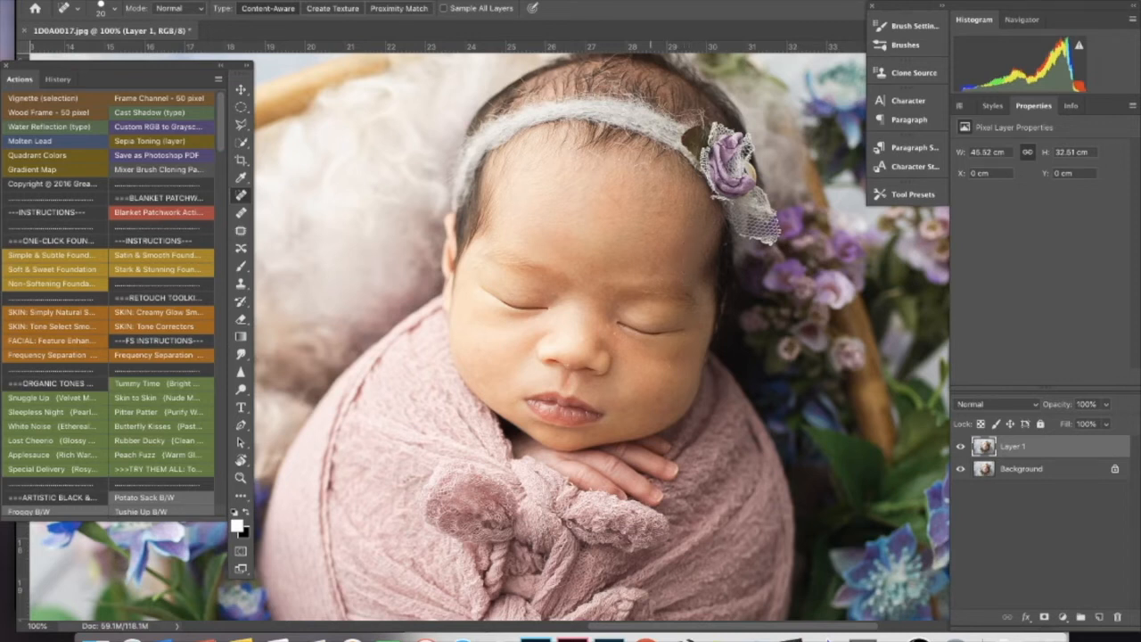
pyautogui.press('[')
pyautogui.click(602, 159)
pyautogui.scroll(-3, 580, 338)
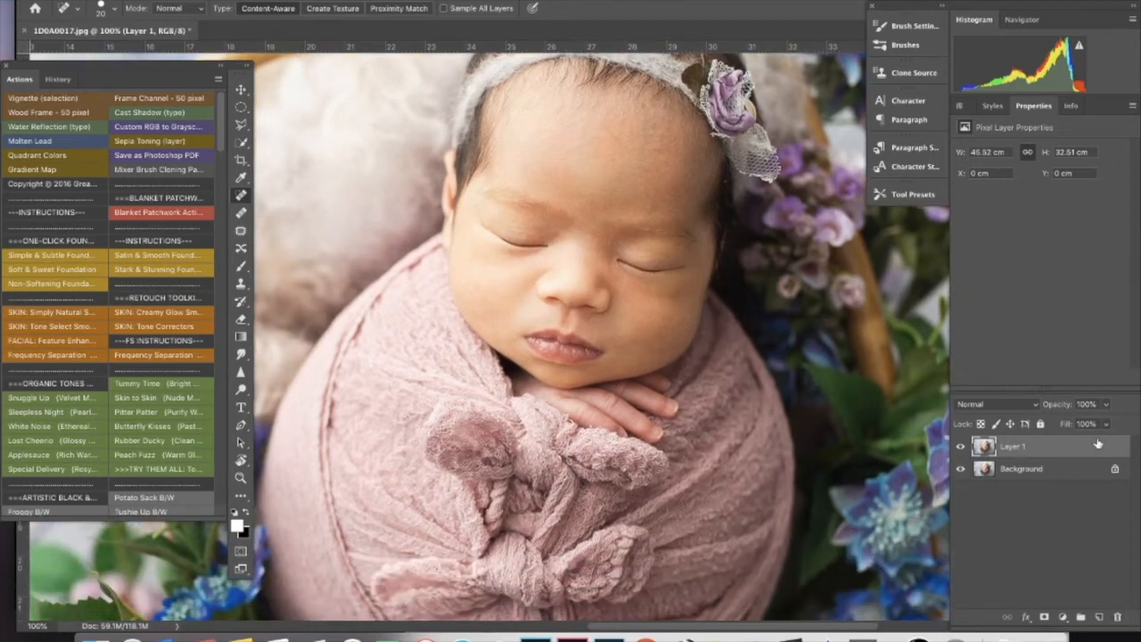
# Step: Look through the installed newborn retouching actions, from the foundation and skin tools to the finishing and resize actions
pyautogui.hotkey('ctrl', '-')
pyautogui.hotkey('ctrl', '-')
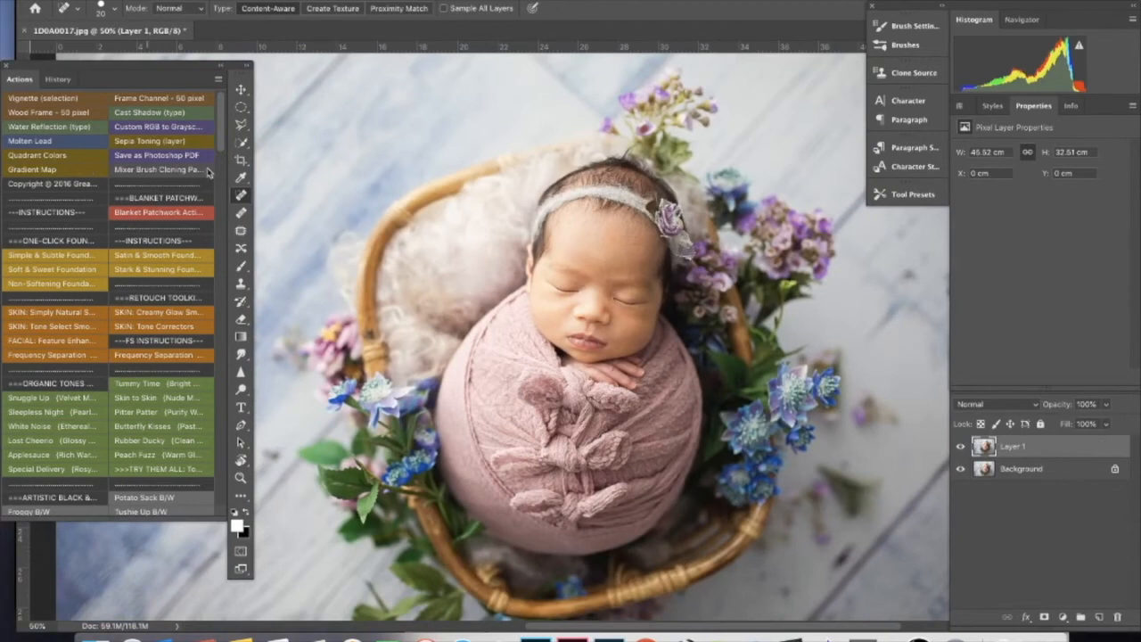
pyautogui.moveTo(223, 143); pyautogui.dragTo(235, 510)
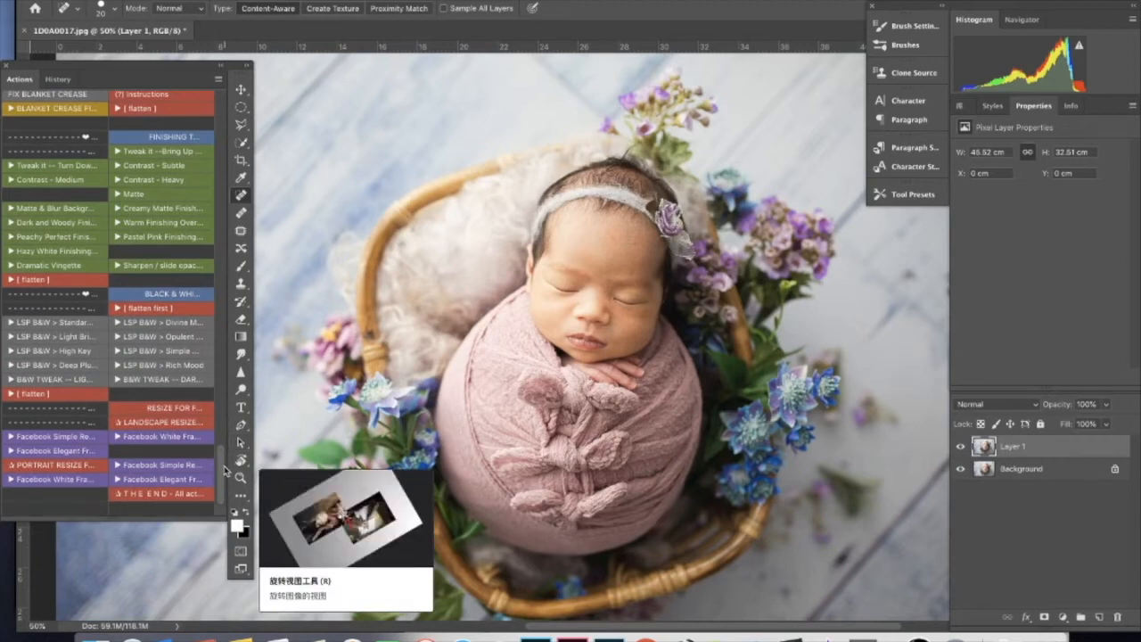
pyautogui.moveTo(225, 470); pyautogui.dragTo(220, 99)
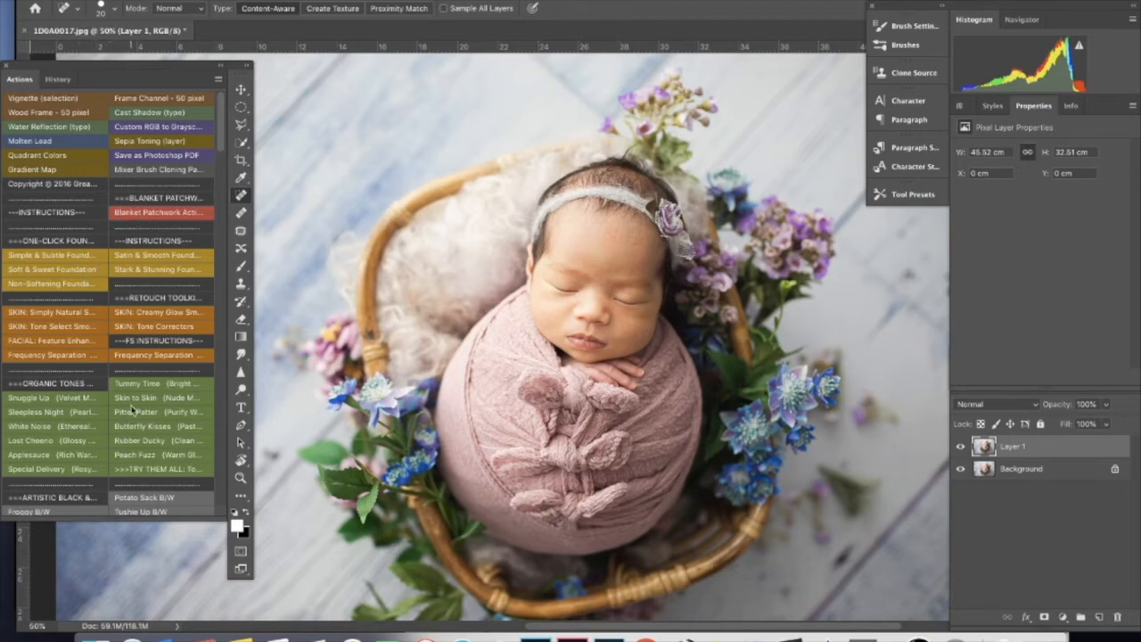
pyautogui.moveTo(225, 150); pyautogui.dragTo(257, 141)
pyautogui.scroll(-1, 221, 137)
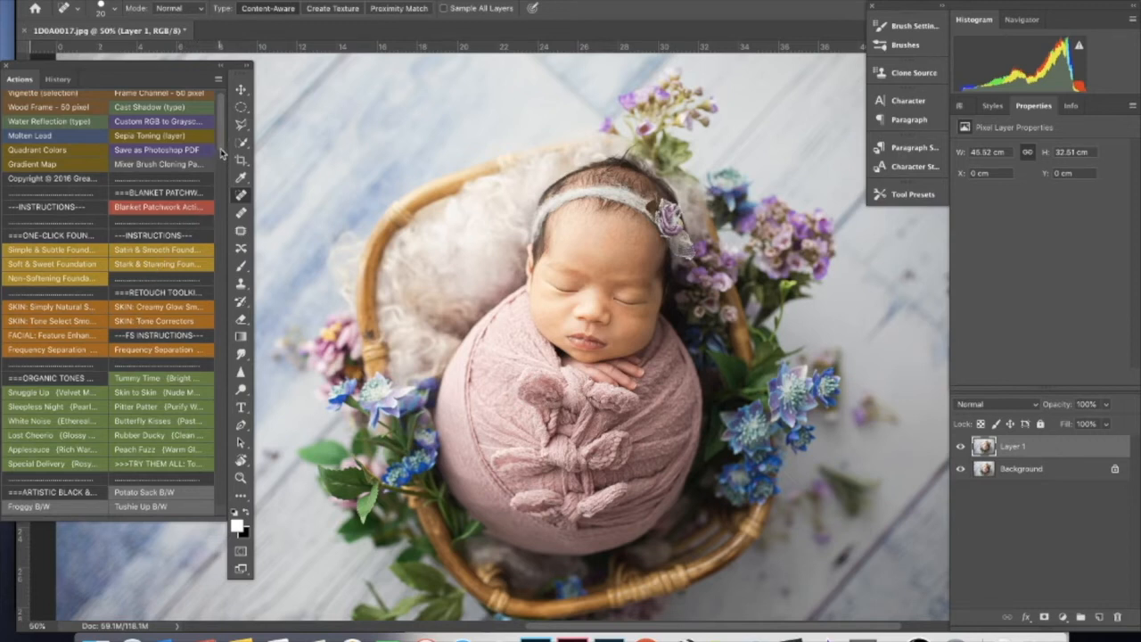
pyautogui.scroll(-5, 222, 157)
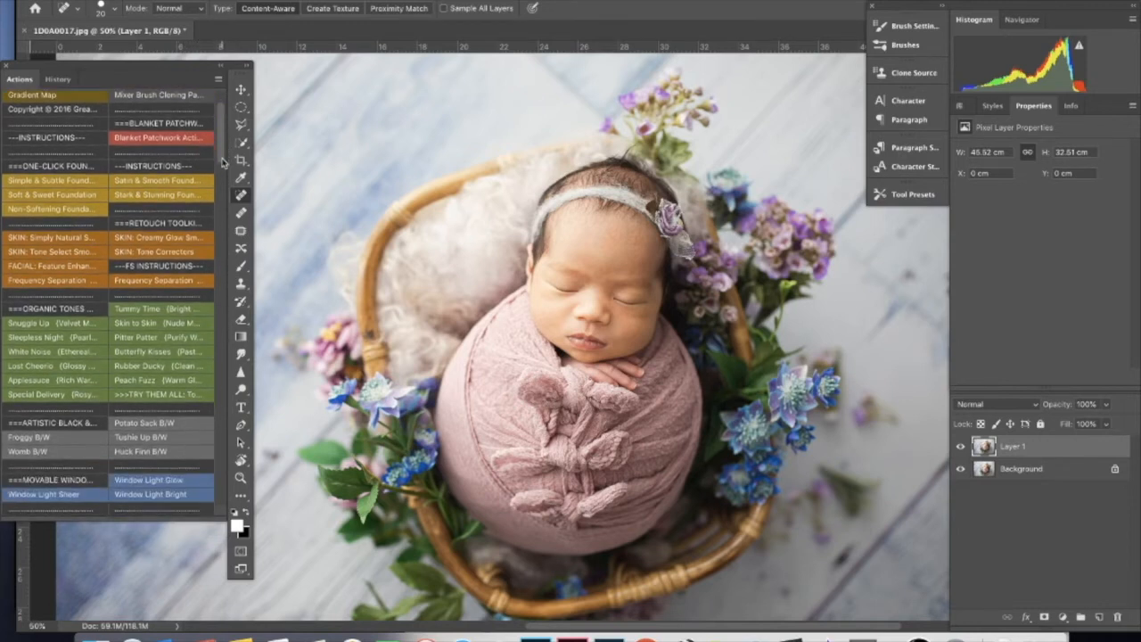
pyautogui.scroll(-3, 222, 161)
pyautogui.scroll(8, 224, 151)
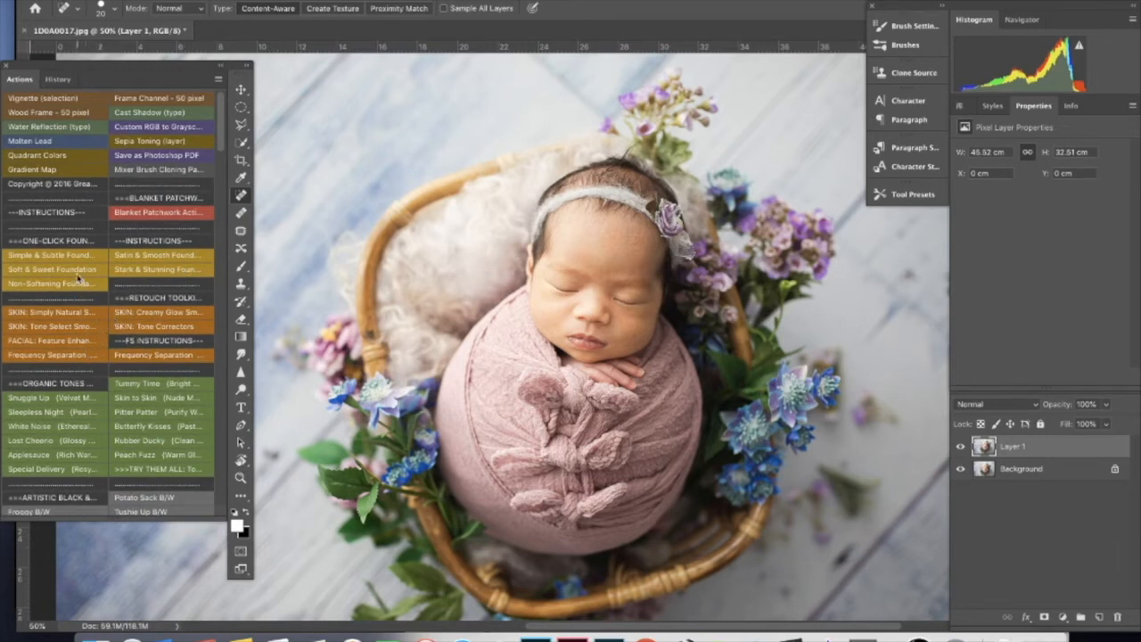
# Step: Turn off Button Mode for the actions and collapse the expanded sets from GTG - Newborn Collection II through ProRetouch v2.0
pyautogui.click(218, 79)
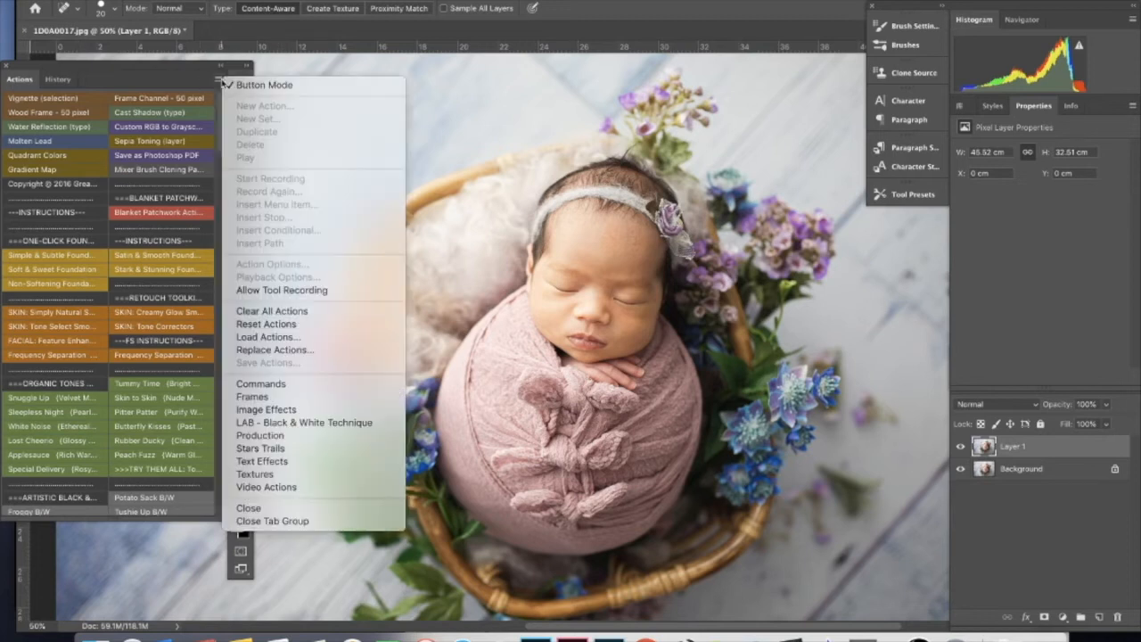
pyautogui.click(261, 86)
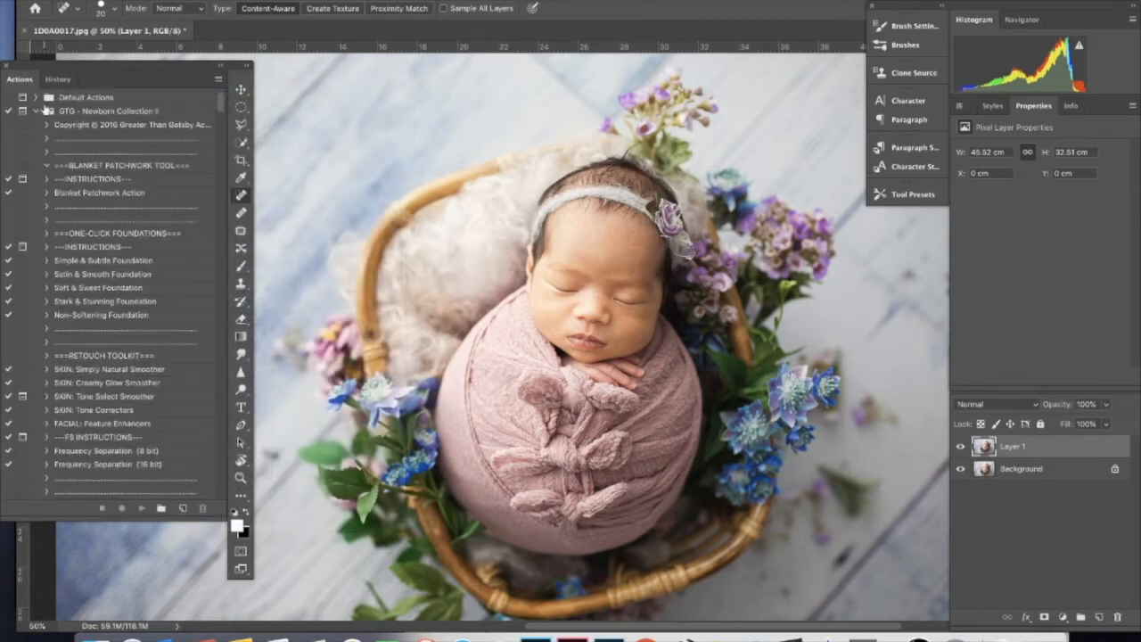
pyautogui.click(35, 111)
pyautogui.click(35, 125)
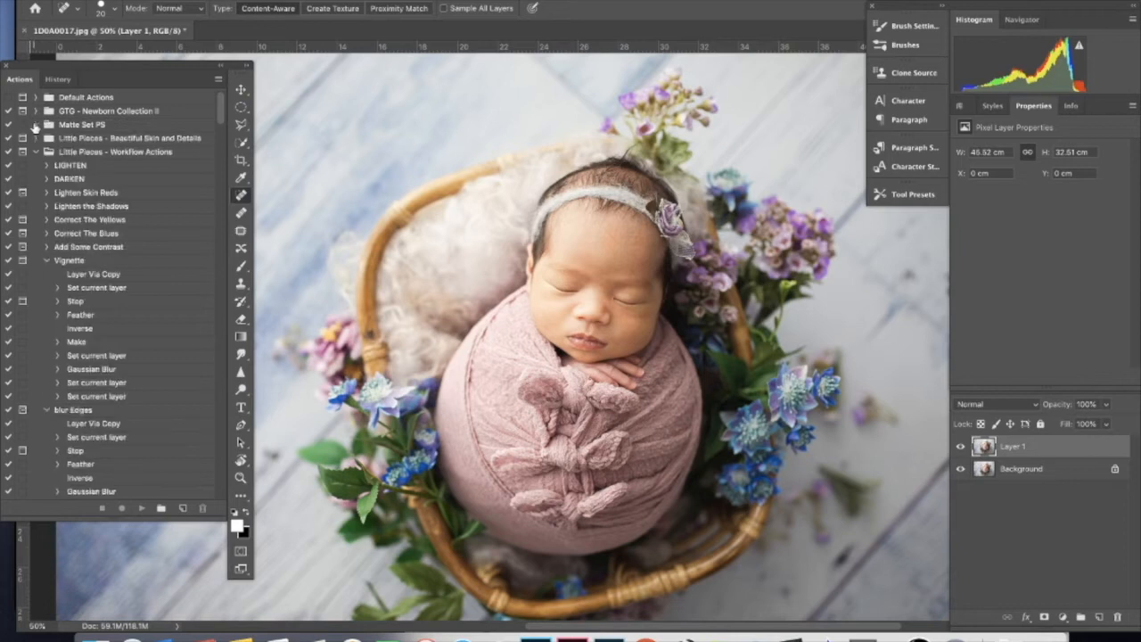
pyautogui.click(34, 151)
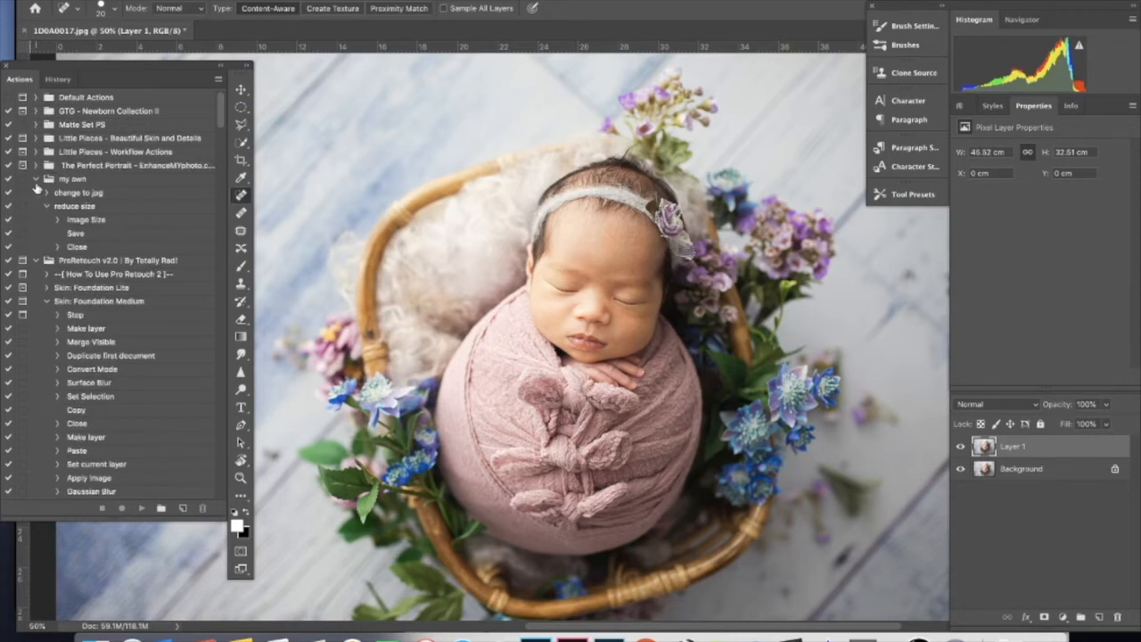
pyautogui.click(36, 179)
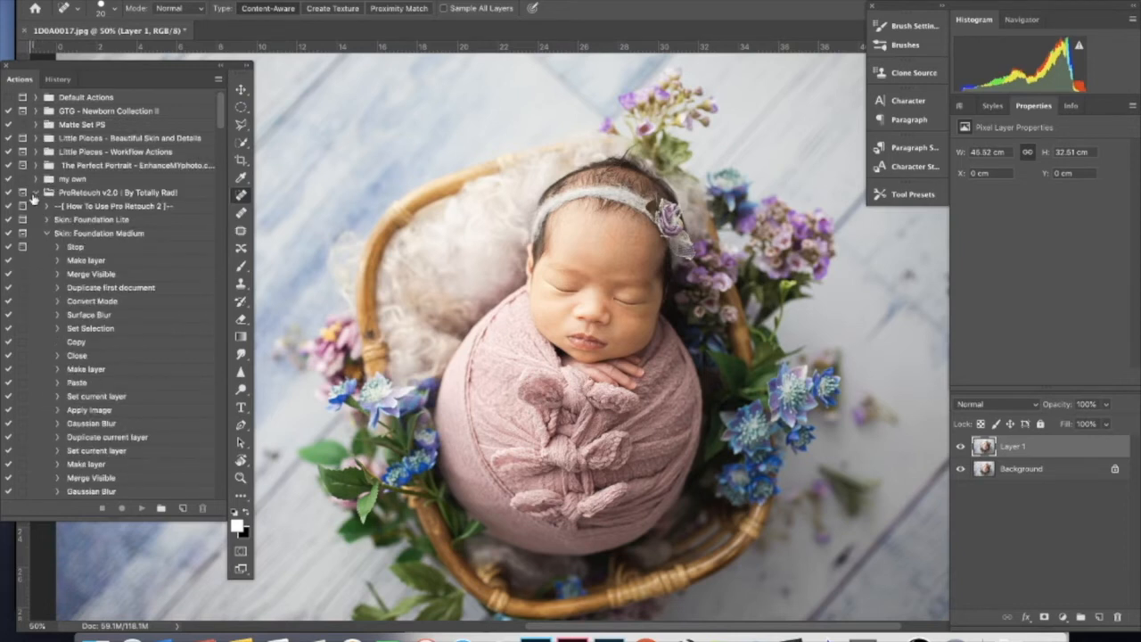
pyautogui.click(35, 193)
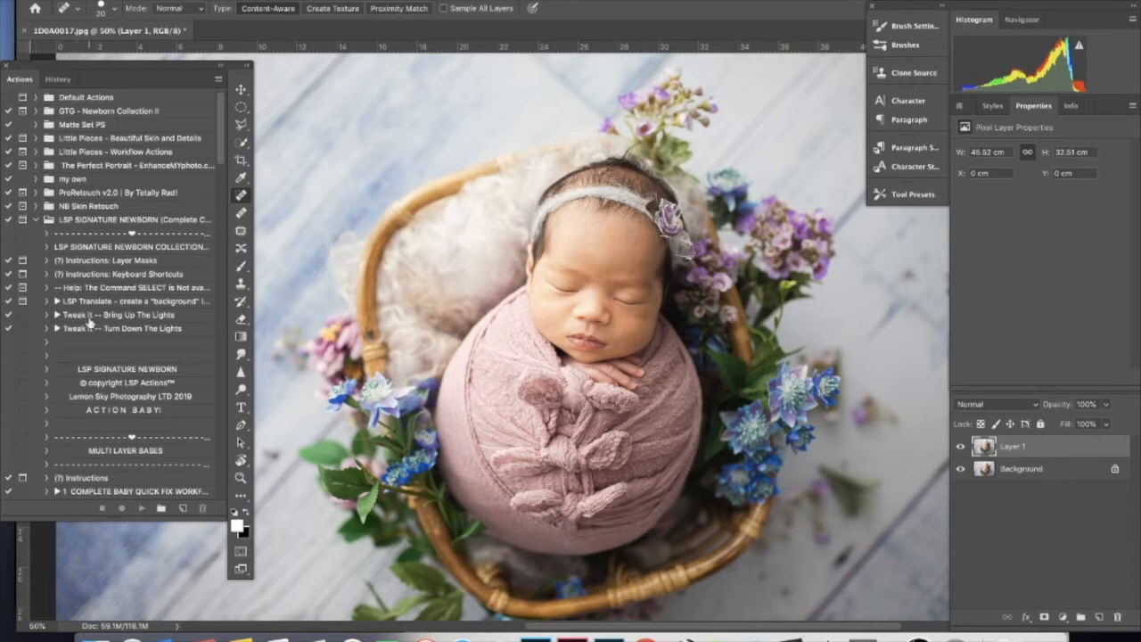
# Step: Look through the LSP SIGNATURE NEWBORN action set, from the multi-layer bases to the lighting and skin paint brushes
pyautogui.scroll(-5, 105, 406)
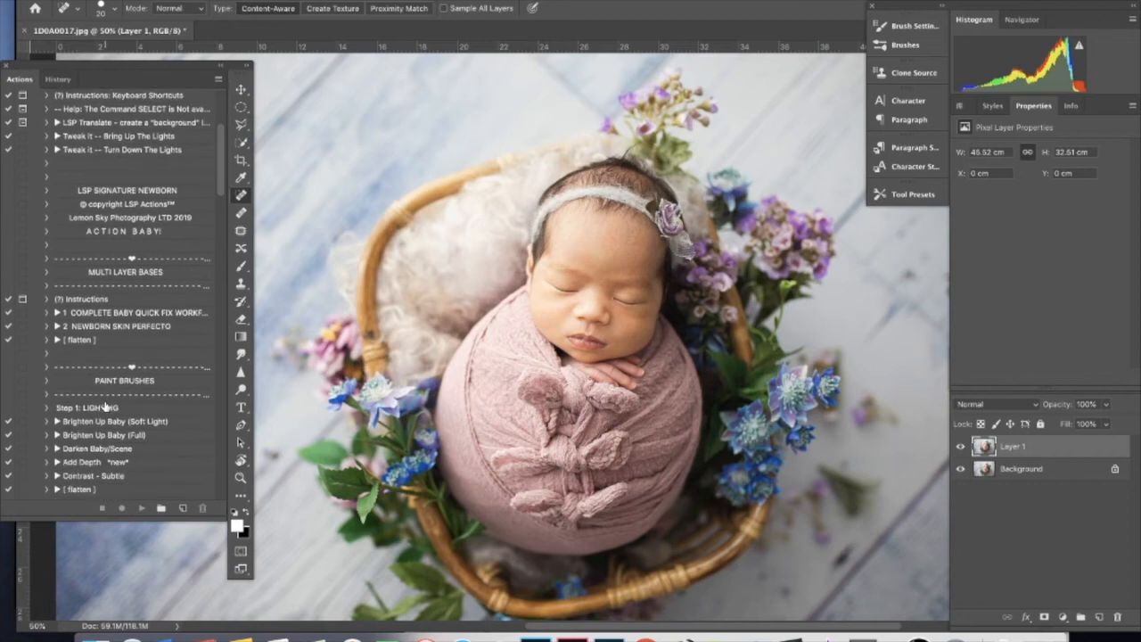
pyautogui.scroll(-2, 105, 406)
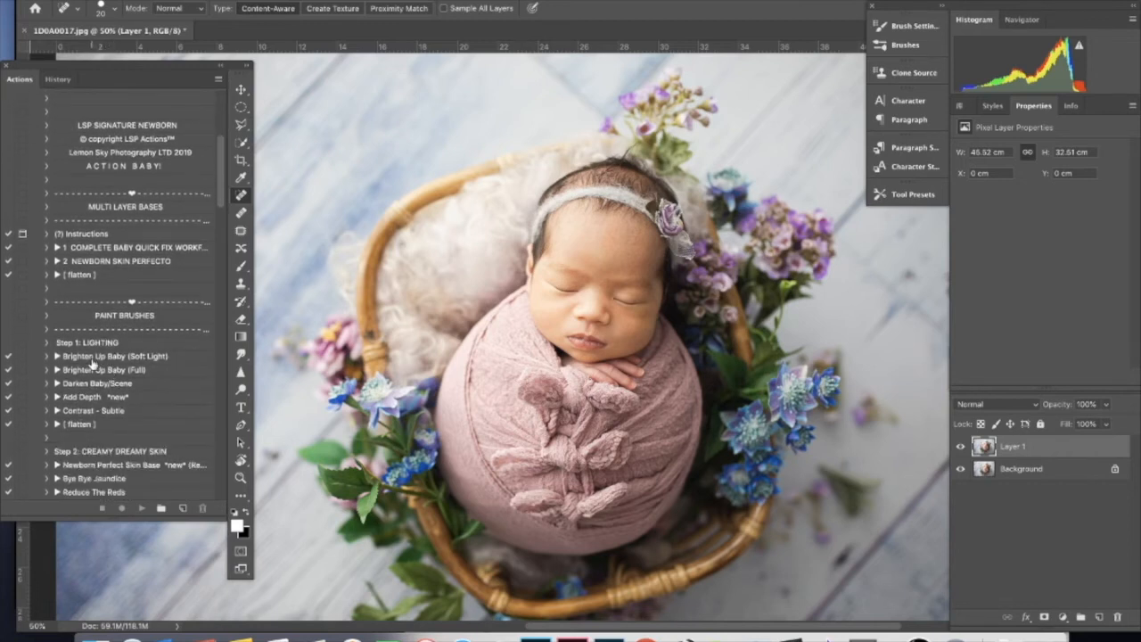
pyautogui.scroll(-2, 91, 363)
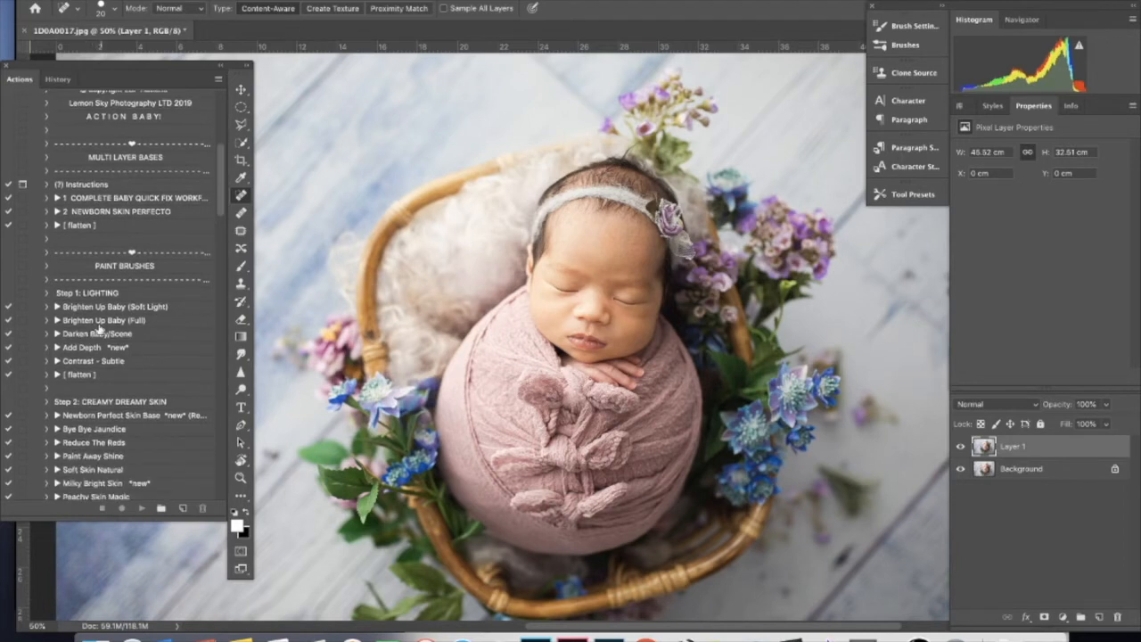
pyautogui.scroll(-2, 102, 397)
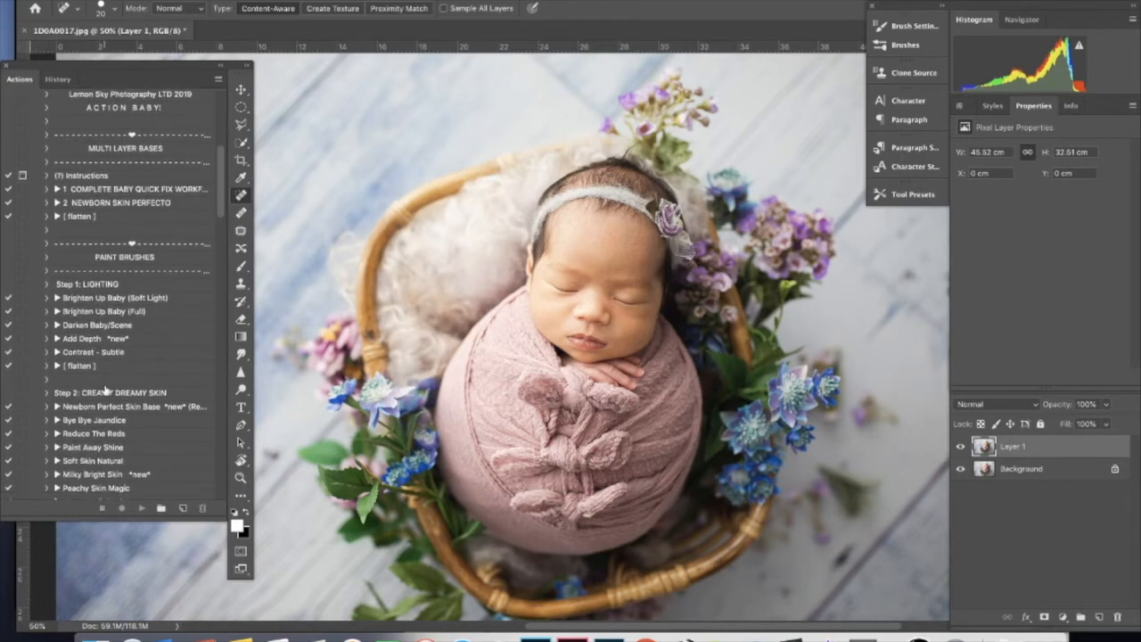
pyautogui.scroll(-3, 111, 319)
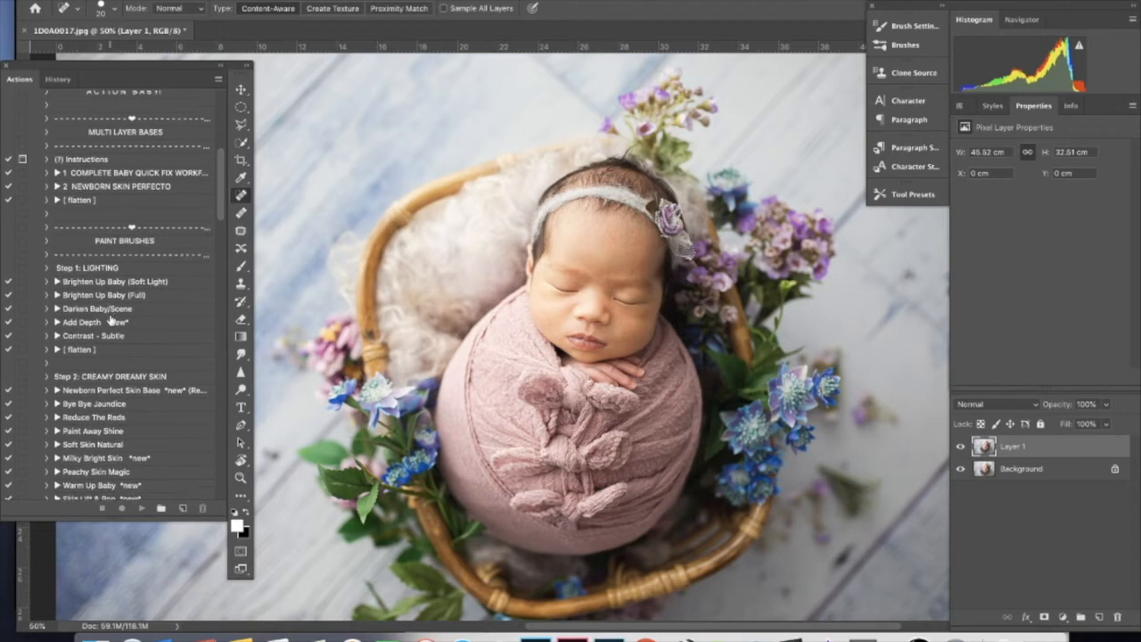
pyautogui.scroll(3, 112, 319)
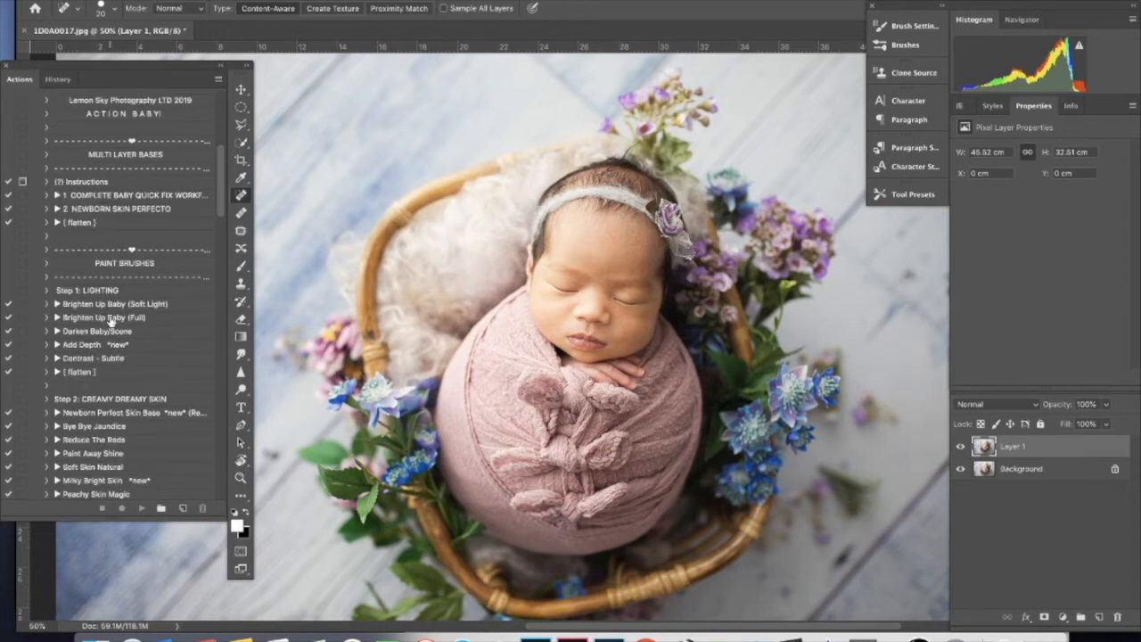
pyautogui.scroll(8, 111, 321)
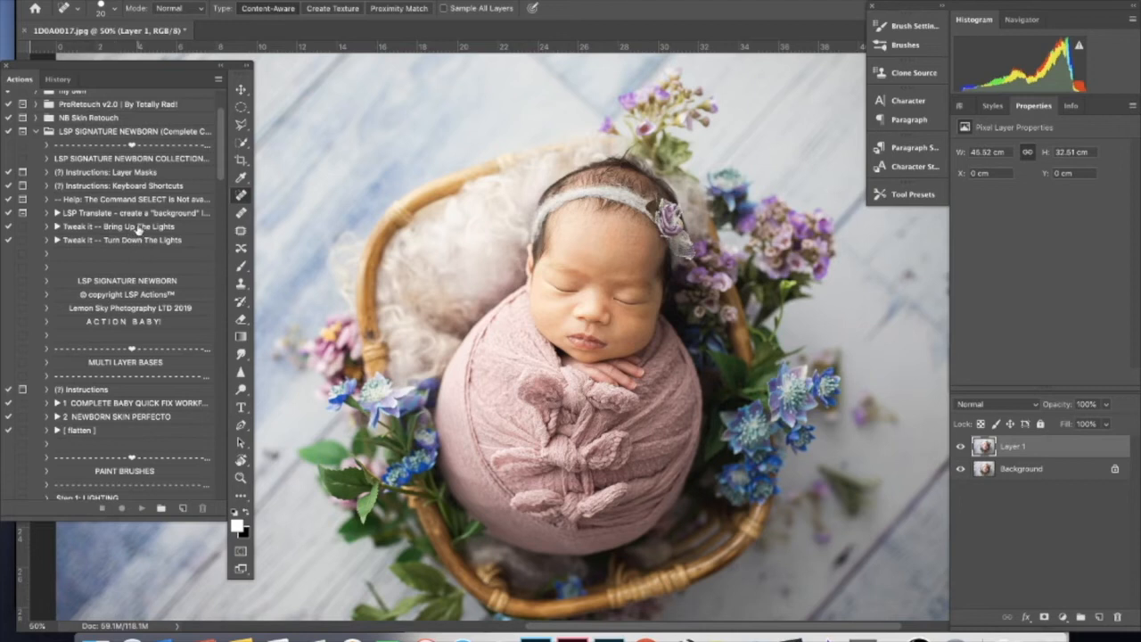
pyautogui.scroll(-1, 138, 228)
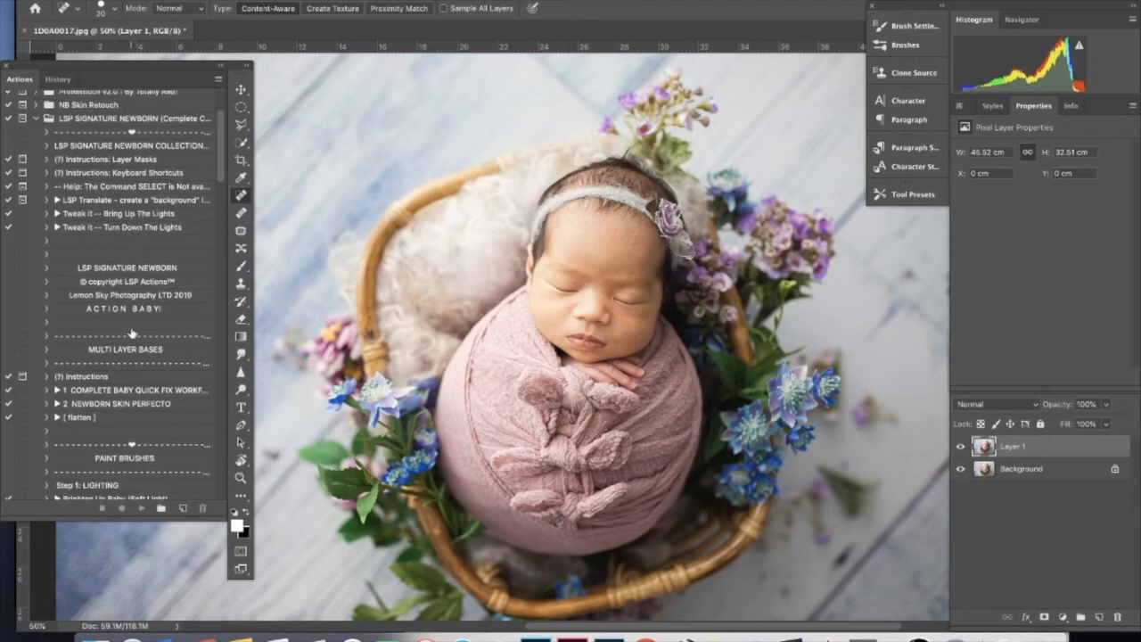
# Step: Run the NEWBORN SKIN PERFECTO action and look through the layer group it builds
pyautogui.click(104, 406)
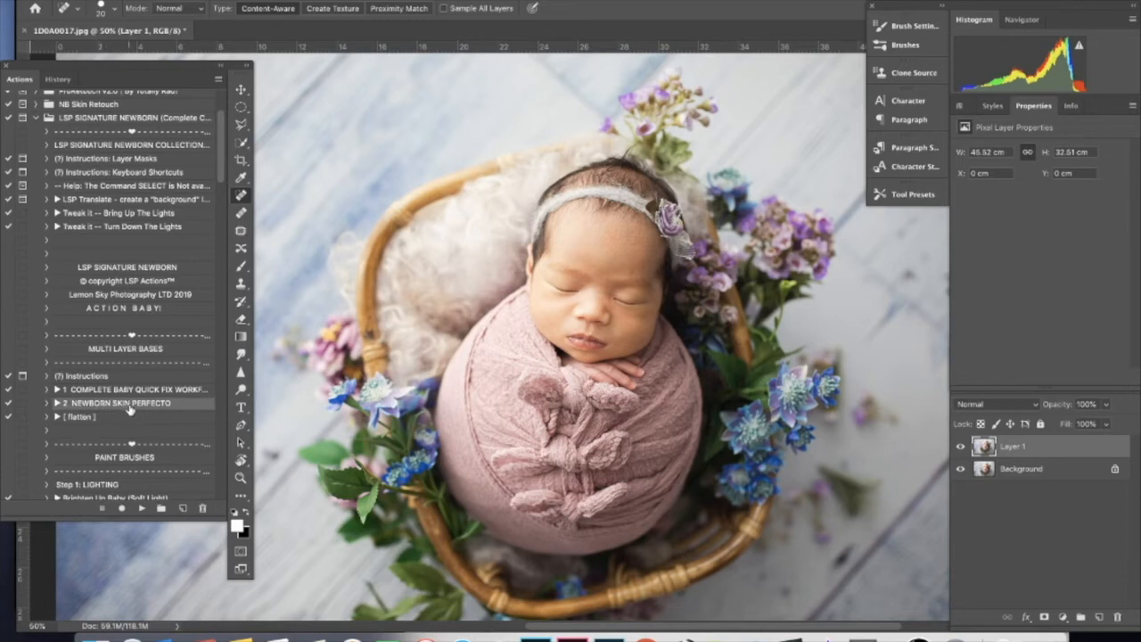
pyautogui.click(140, 507)
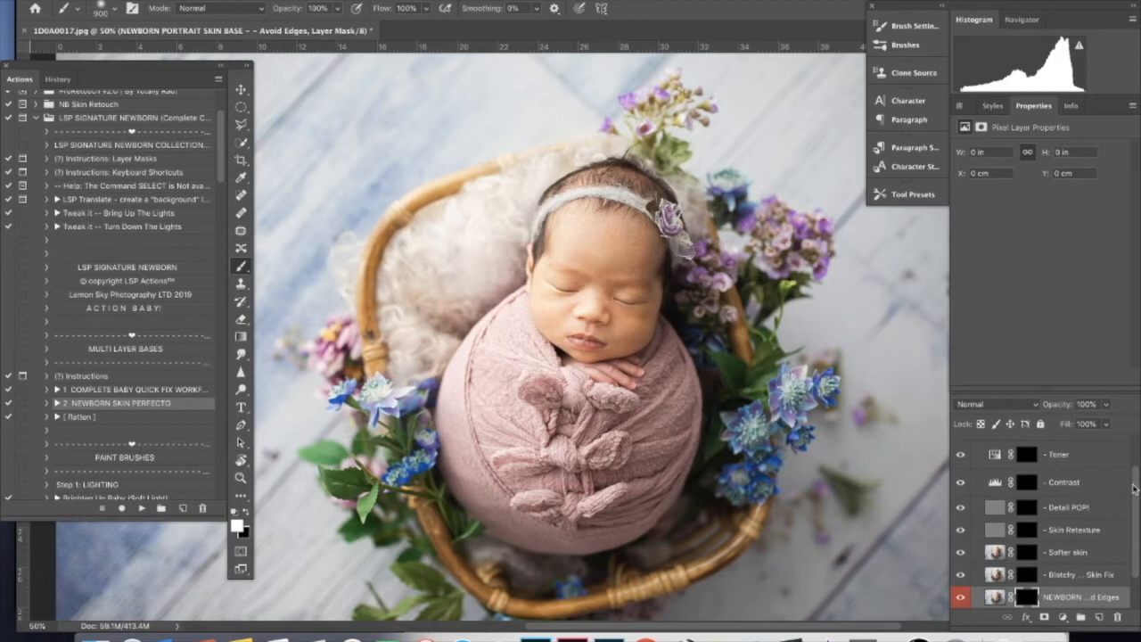
pyautogui.moveTo(1136, 490); pyautogui.dragTo(1138, 454)
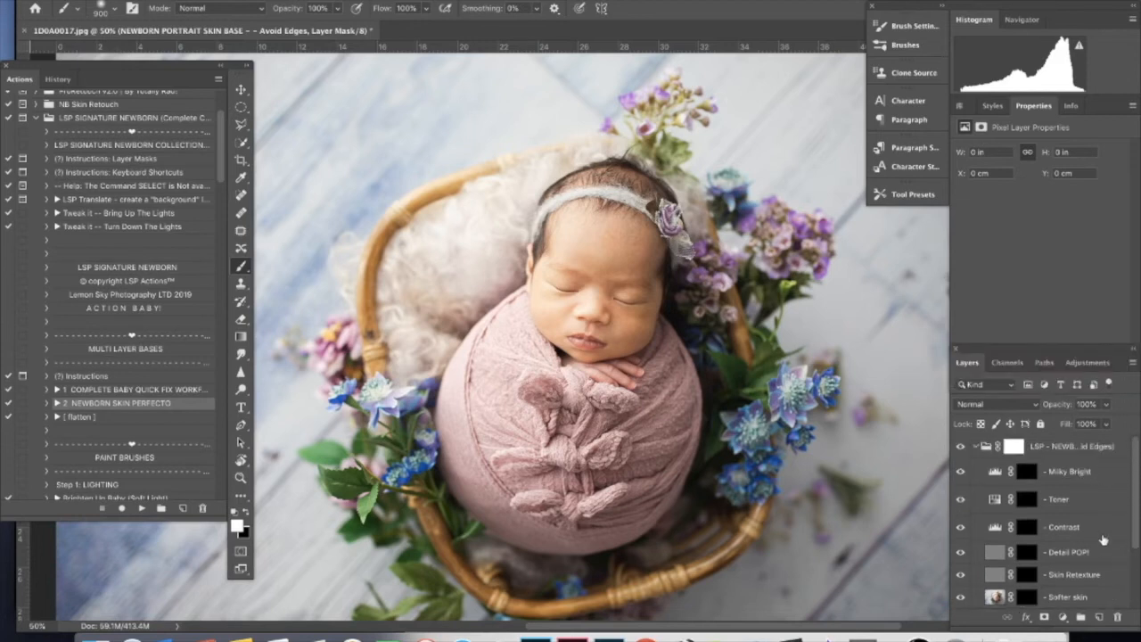
pyautogui.scroll(-3, 1136, 499)
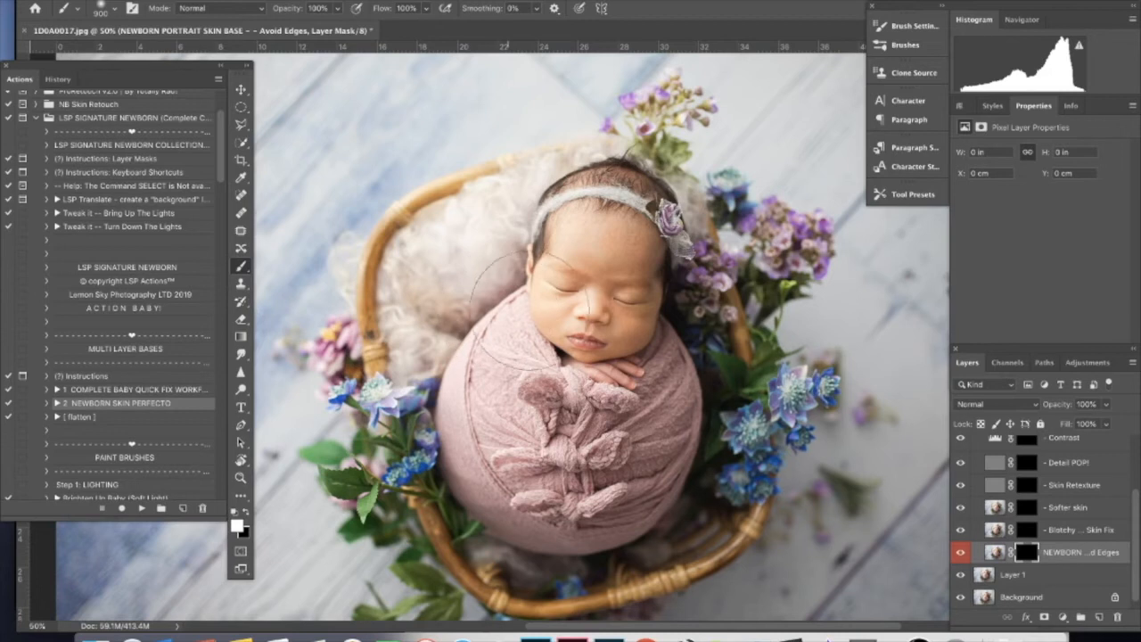
# Step: Paint the baby's forehead skin in white on the NEWBORN PORTRAIT SKIN BASE mask at 77% brush opacity, varying the brush size
pyautogui.moveTo(290, 15); pyautogui.dragTo(276, 16)
pyautogui.moveTo(949, 533)
pyautogui.mouseDown()
pyautogui.moveTo(828, 530)
pyautogui.moveTo(922, 530)
pyautogui.mouseUp()
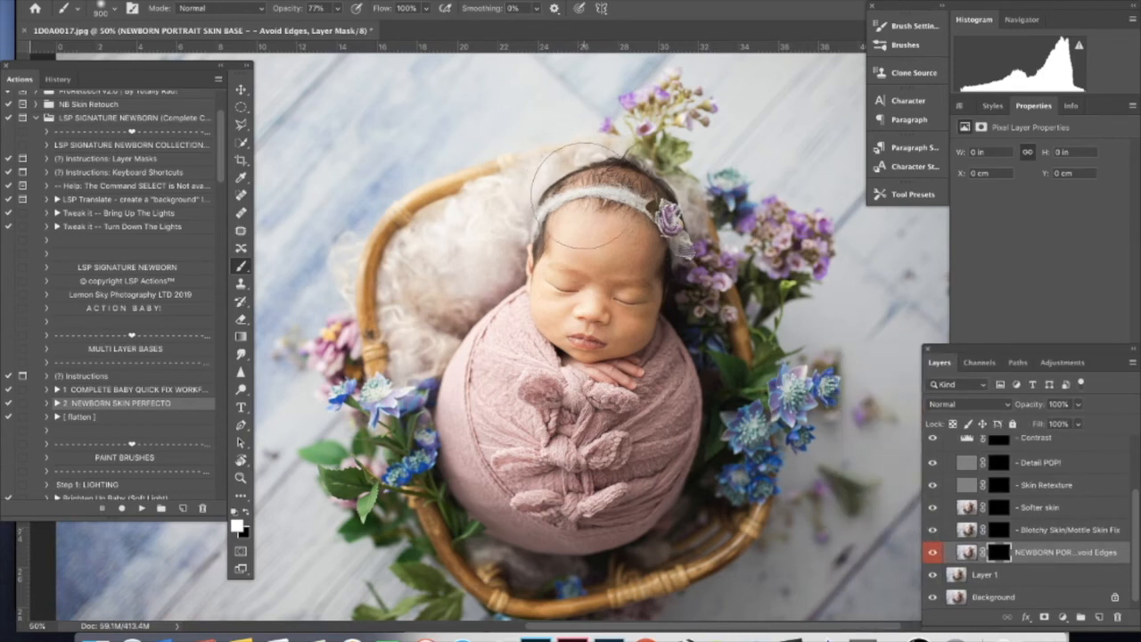
pyautogui.press('[')
pyautogui.press('[')
pyautogui.press('[')
pyautogui.press('[')
pyautogui.moveTo(570, 253); pyautogui.dragTo(605, 254)
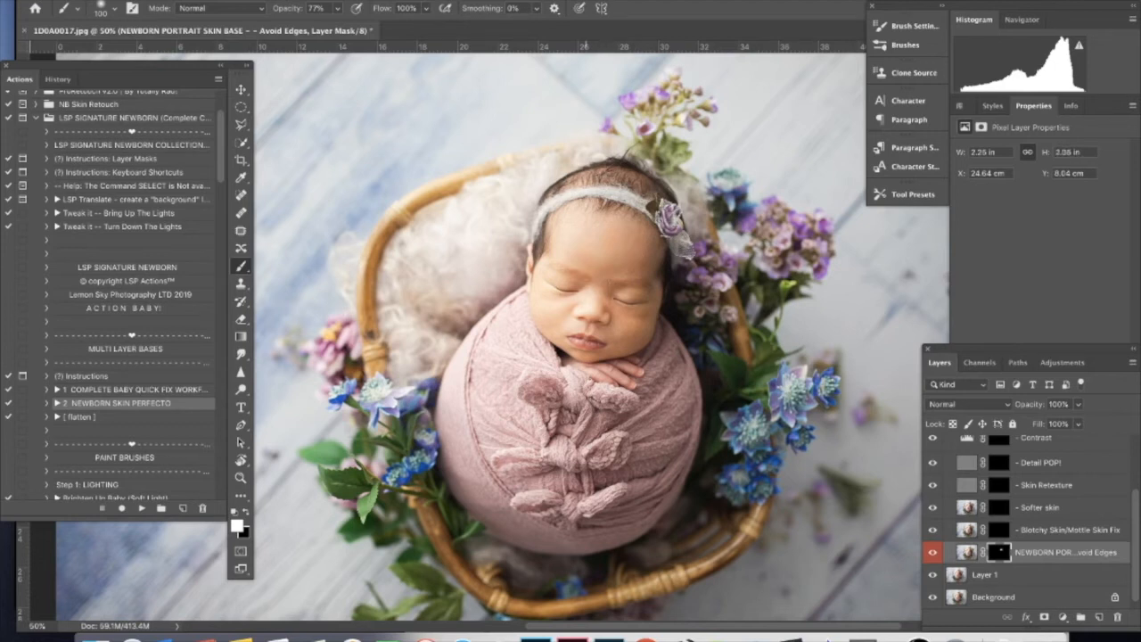
pyautogui.press(']')
pyautogui.press(']')
pyautogui.press(']')
pyautogui.press(']')
pyautogui.press(']')
# Step: Paint the uneven facial skin in white on the Blotchy Skin/Mottle Skin Fix mask, adjusting the brush to size 150
pyautogui.click(1000, 532)
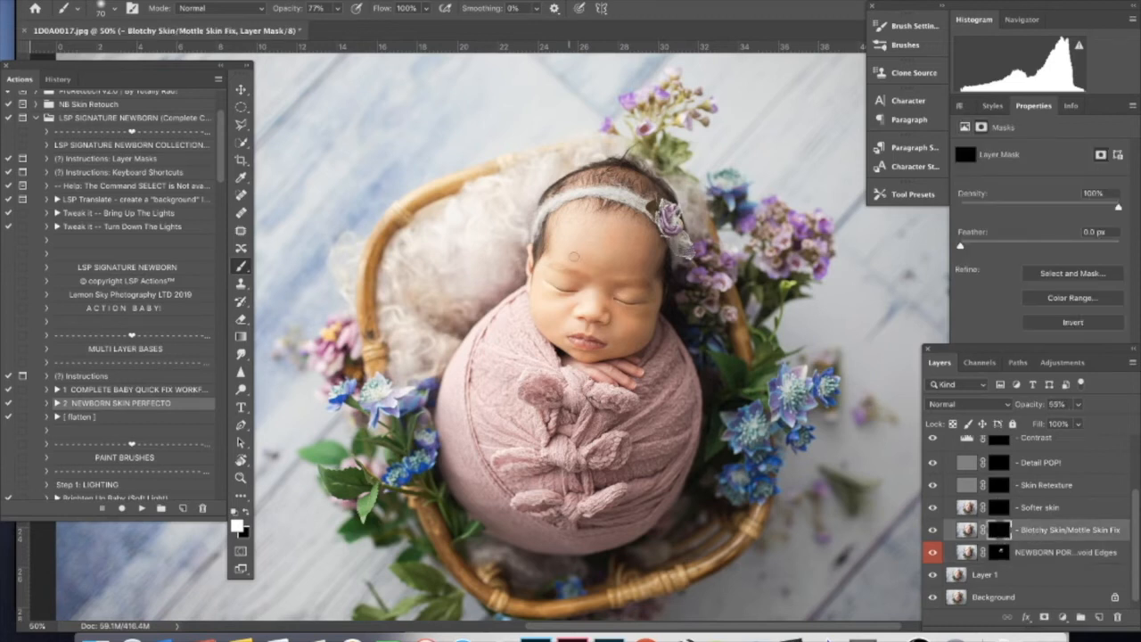
pyautogui.press(']')
pyautogui.press(']')
pyautogui.press(']')
pyautogui.press(']')
pyautogui.press(']')
pyautogui.press(']')
pyautogui.press('[')
pyautogui.press('[')
# Step: Paint over the baby's face on the Skin Retexture mask with the brush at size 600
pyautogui.scroll(1, 1138, 544)
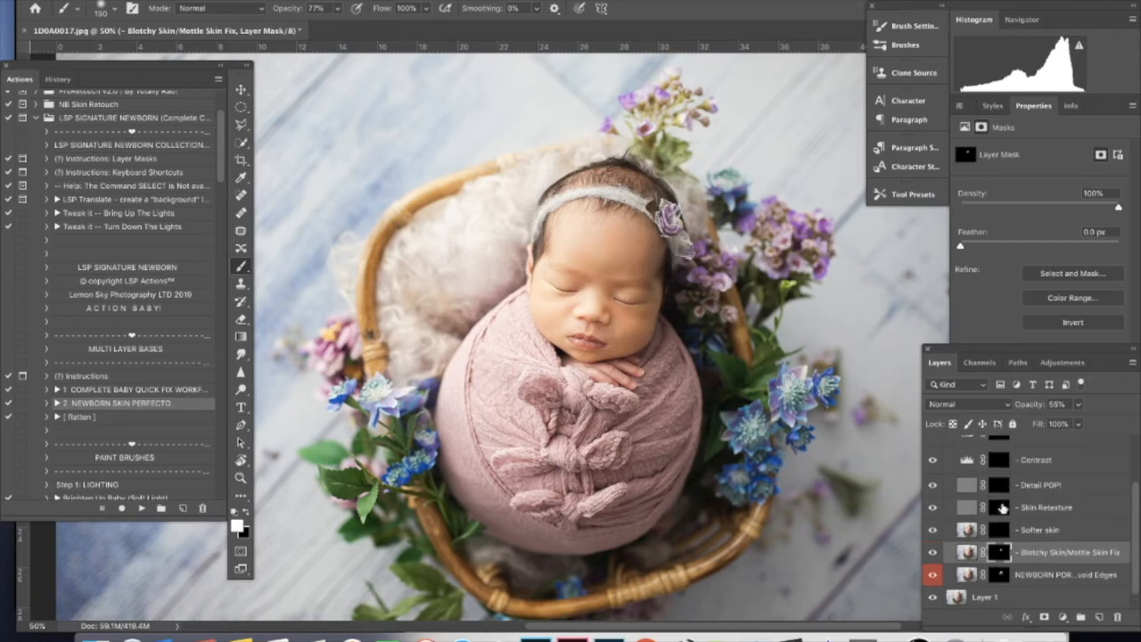
pyautogui.click(1000, 506)
pyautogui.press(']')
pyautogui.press(']')
pyautogui.press(']')
pyautogui.press(']')
pyautogui.press(']')
pyautogui.press(']')
pyautogui.press(']')
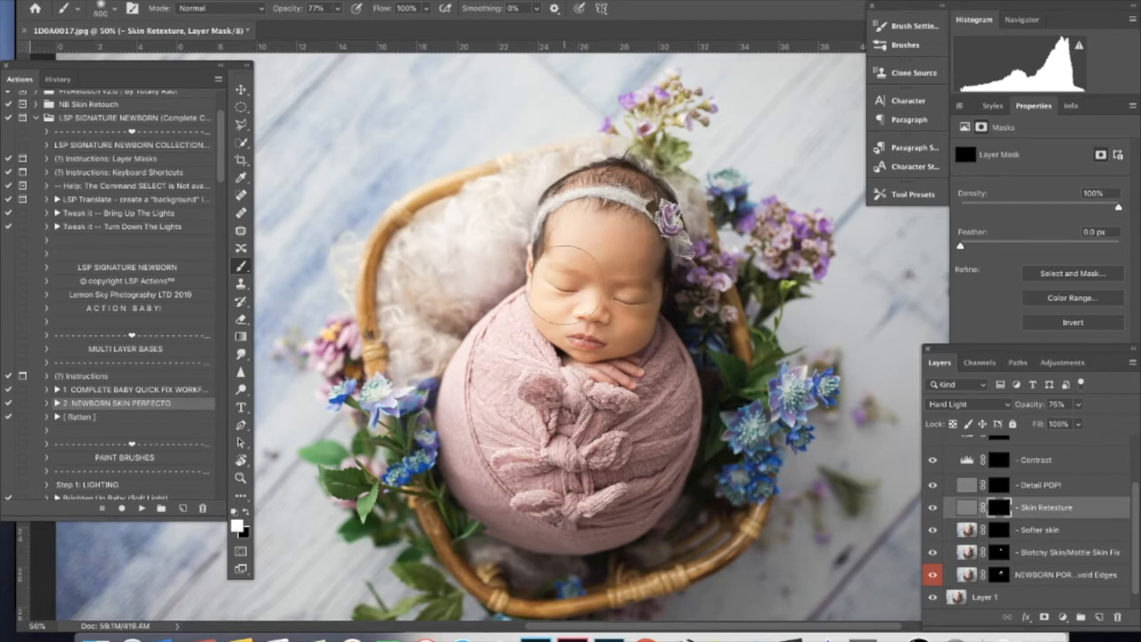
pyautogui.moveTo(613, 255)
pyautogui.mouseDown()
pyautogui.moveTo(593, 286)
pyautogui.moveTo(609, 295)
pyautogui.moveTo(602, 267)
pyautogui.moveTo(599, 335)
pyautogui.mouseUp()
# Step: Compare the baby's face up close with and without the Skin Retexture layer
pyautogui.hotkey('ctrl', '+')
pyautogui.press('super+plus')
pyautogui.scroll(4, 570, 257)
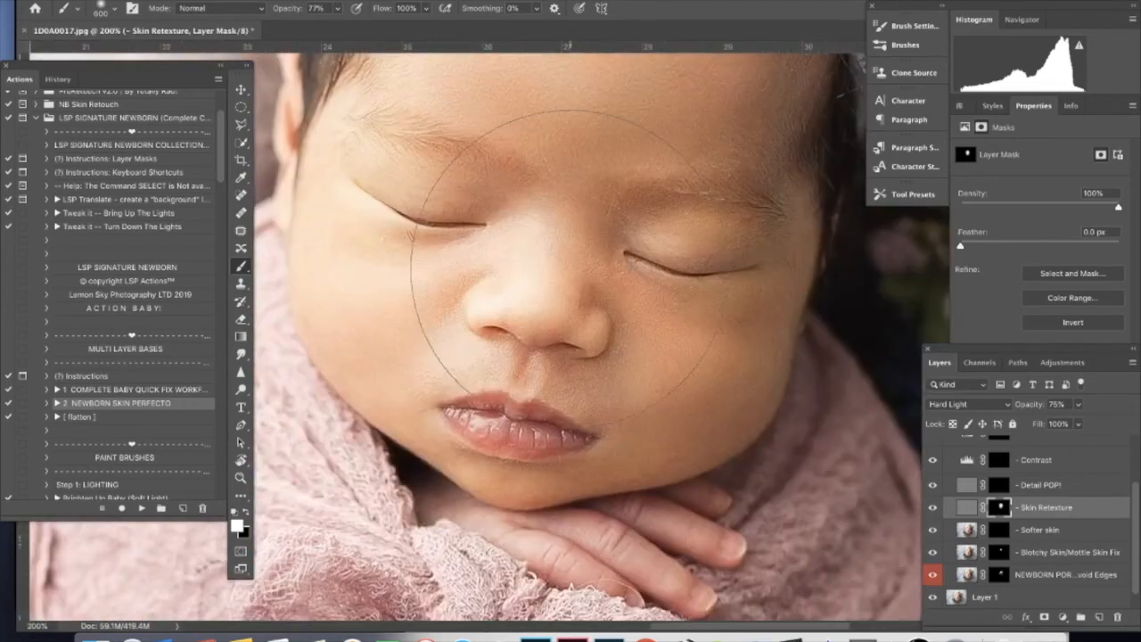
pyautogui.press('[')
pyautogui.press('[')
pyautogui.press('[')
pyautogui.press('[')
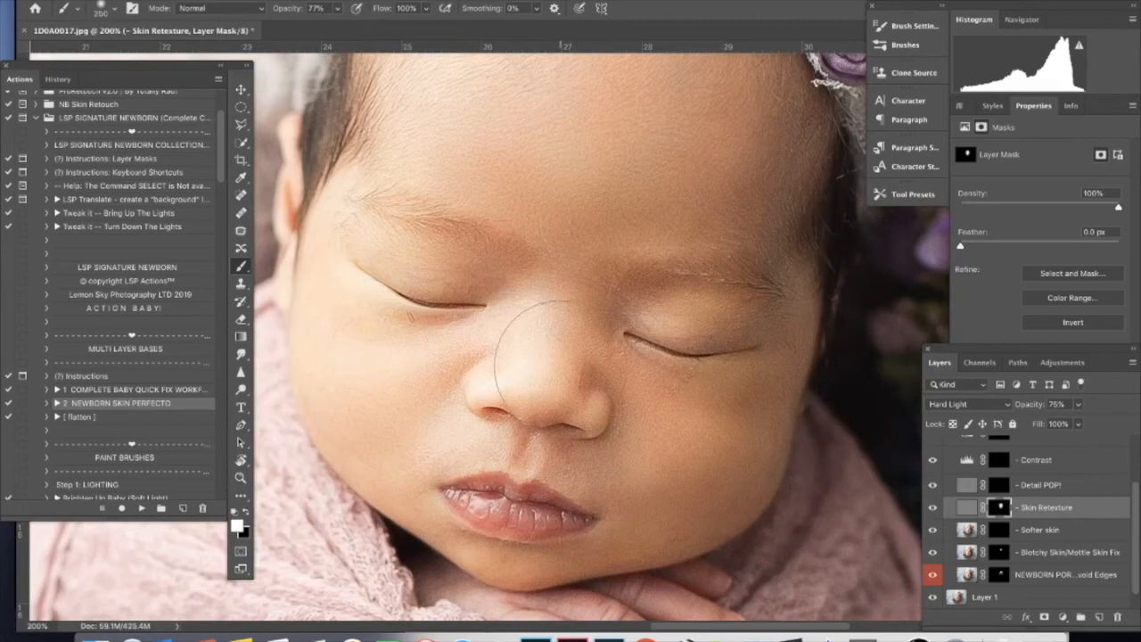
pyautogui.click(933, 510)
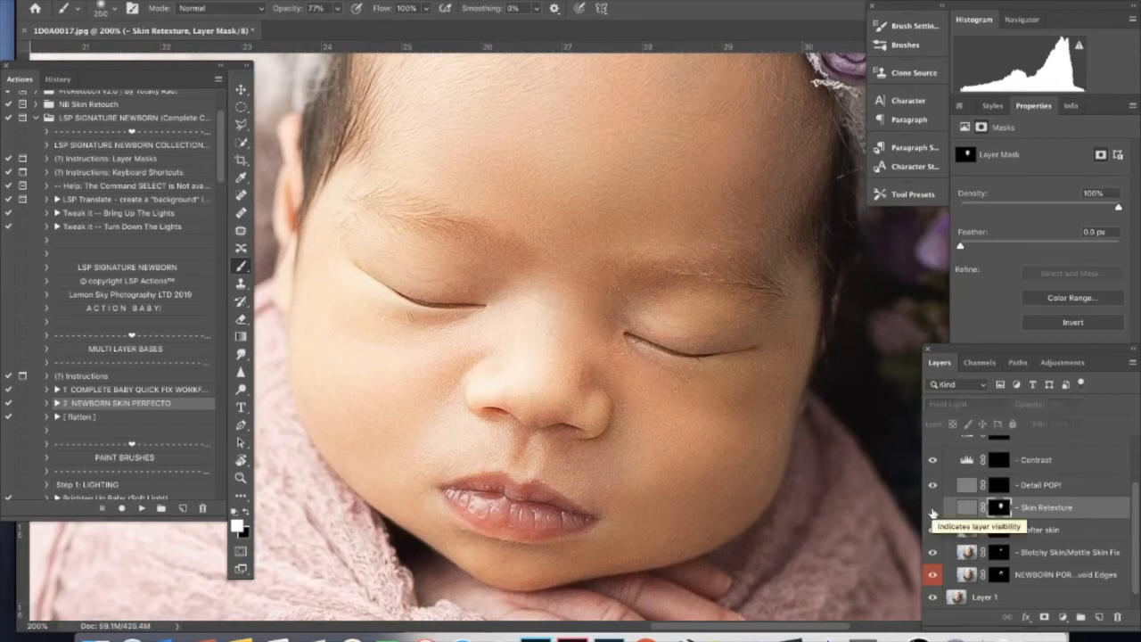
pyautogui.click(933, 510)
pyautogui.click(933, 510)
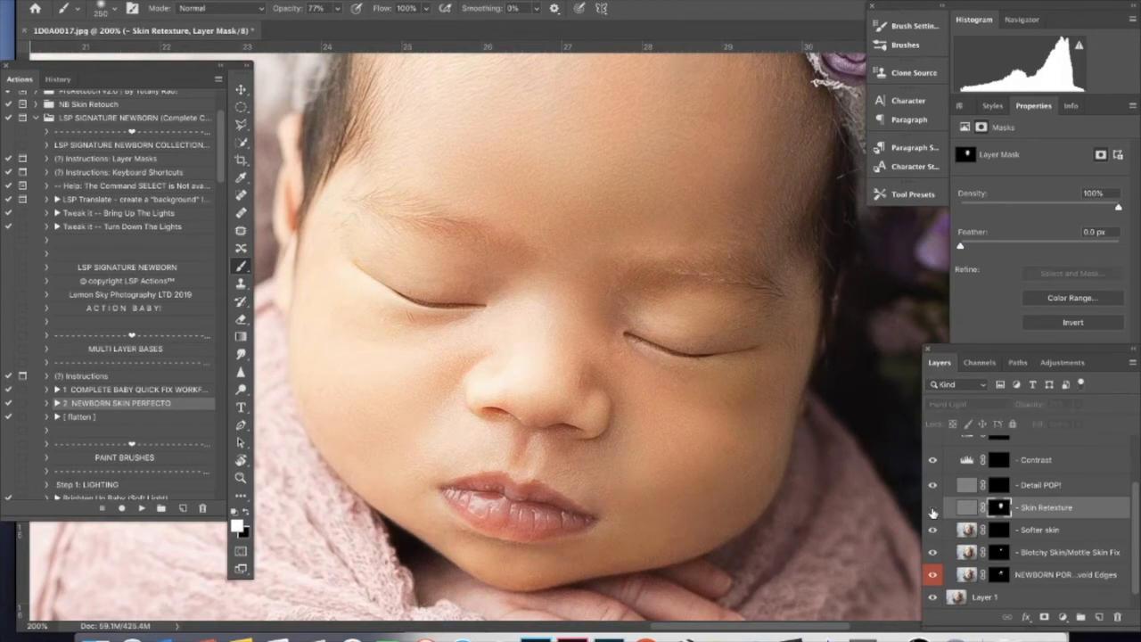
pyautogui.click(933, 510)
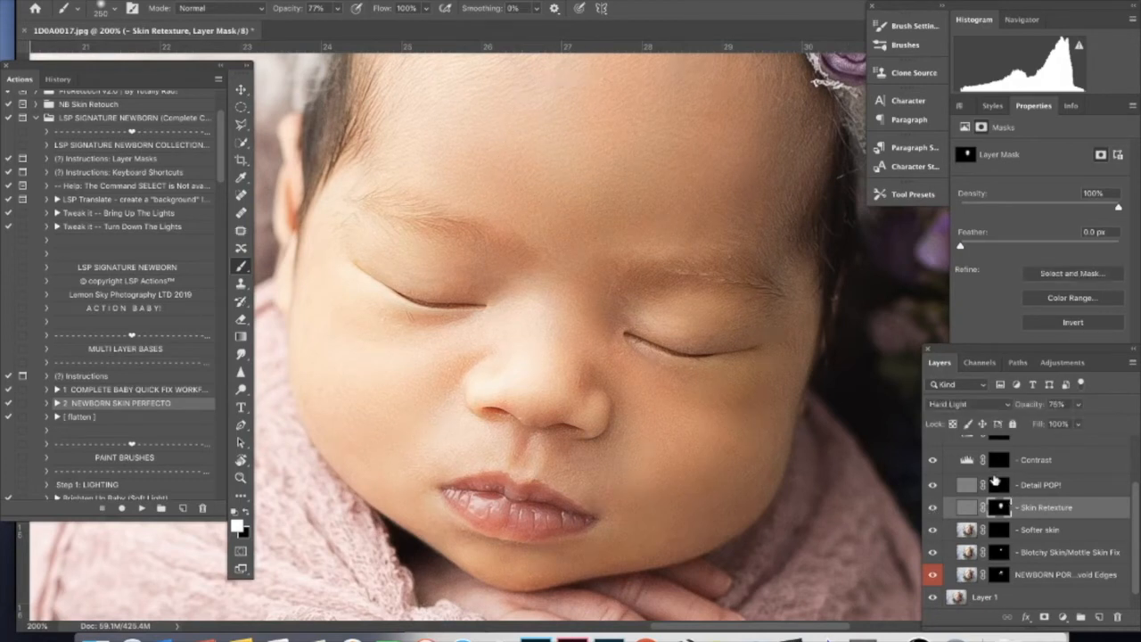
# Step: Paint the baby's closed eyelash lines on the Detail POP! mask with the brush at size 40
pyautogui.click(997, 484)
pyautogui.press('[')
pyautogui.press('[')
pyautogui.press('[')
pyautogui.press('[')
pyautogui.press('[')
pyautogui.press('[')
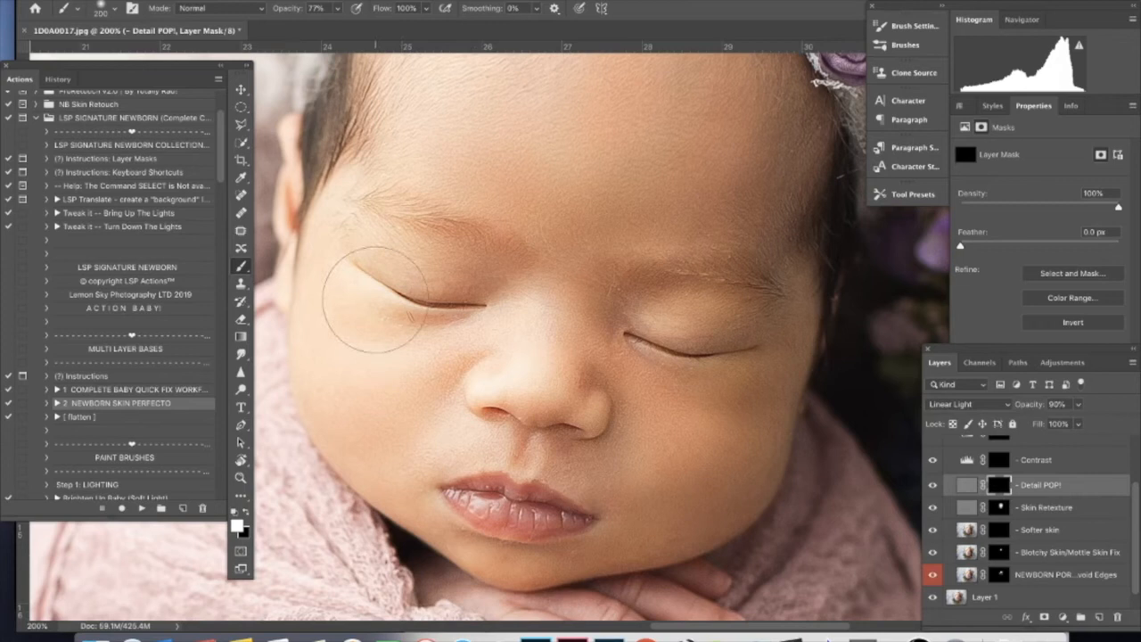
pyautogui.press('[')
pyautogui.press('[')
pyautogui.press('[')
pyautogui.press('[')
pyautogui.press('[')
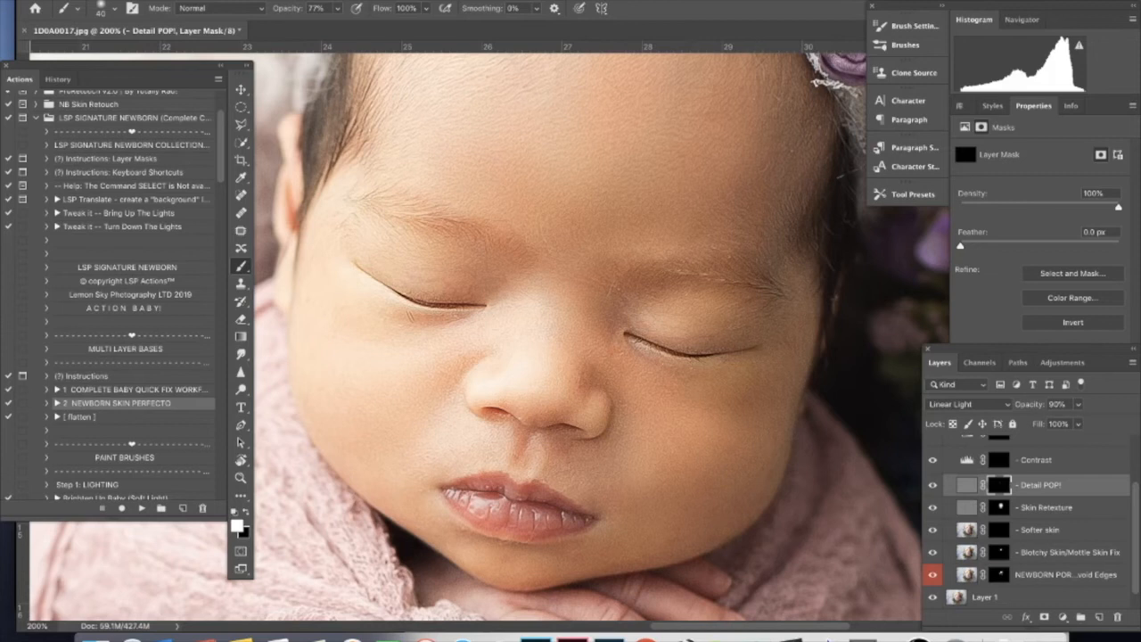
# Step: Lower the brush opacity to 39% and paint further facial details on the Detail POP! mask at size 80
pyautogui.press('3')
pyautogui.press(']')
pyautogui.press(']')
pyautogui.press(']')
pyautogui.press(']')
# Step: Brighten the baby's forehead on the Milky Bright mask with brush opacity at 14%, finishing at size 100
pyautogui.scroll(3, 1025, 463)
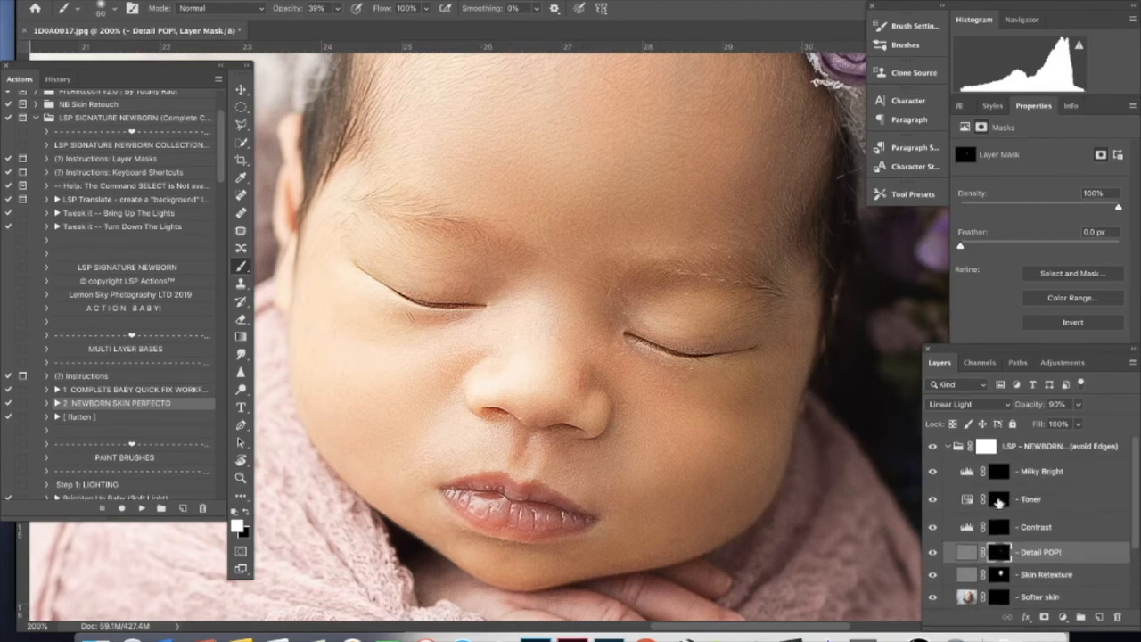
pyautogui.hotkey('ctrl', '-')
pyautogui.hotkey('ctrl', '-')
pyautogui.hotkey('ctrl', '-')
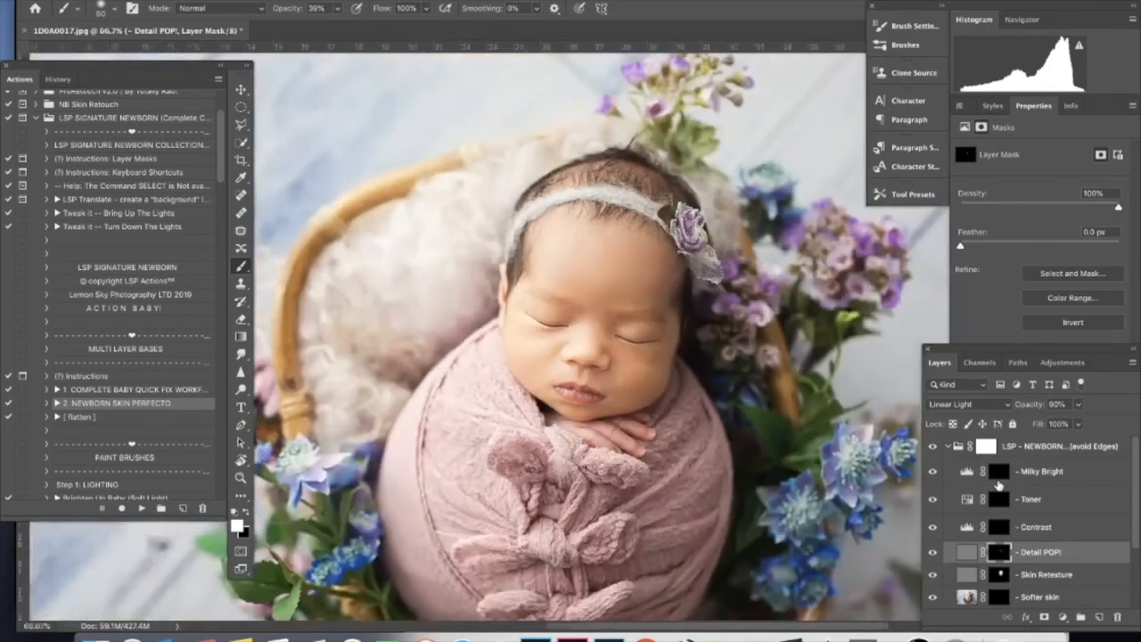
pyautogui.click(1001, 471)
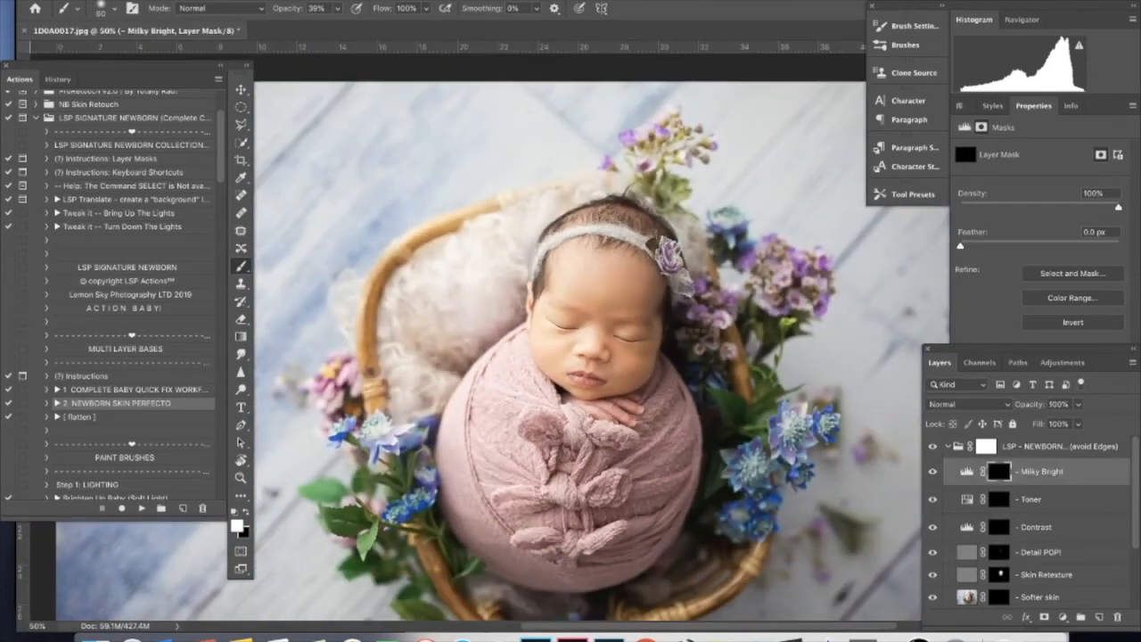
pyautogui.moveTo(291, 14); pyautogui.dragTo(264, 16)
pyautogui.press(']')
pyautogui.press(']')
pyautogui.press(']')
pyautogui.press(']')
pyautogui.press(']')
pyautogui.press(']')
pyautogui.moveTo(584, 296); pyautogui.dragTo(608, 300)
pyautogui.press(']')
pyautogui.press(']')
pyautogui.press('[')
pyautogui.press('[')
pyautogui.press('[')
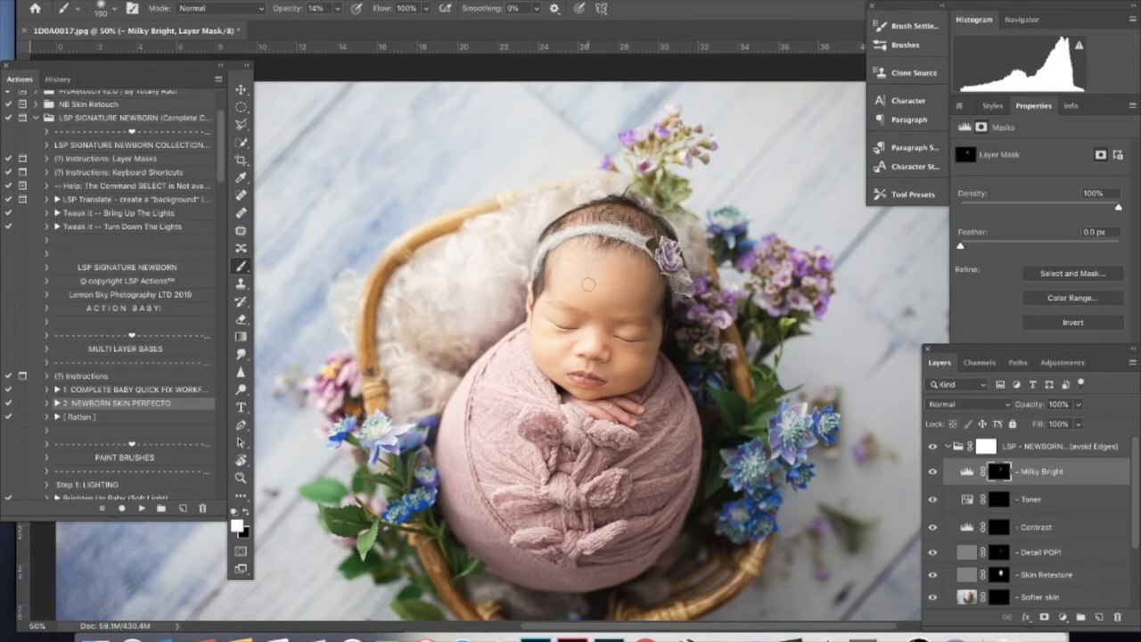
# Step: Add a new blank layer directly above the Softer skin layer
pyautogui.scroll(-2, 1036, 551)
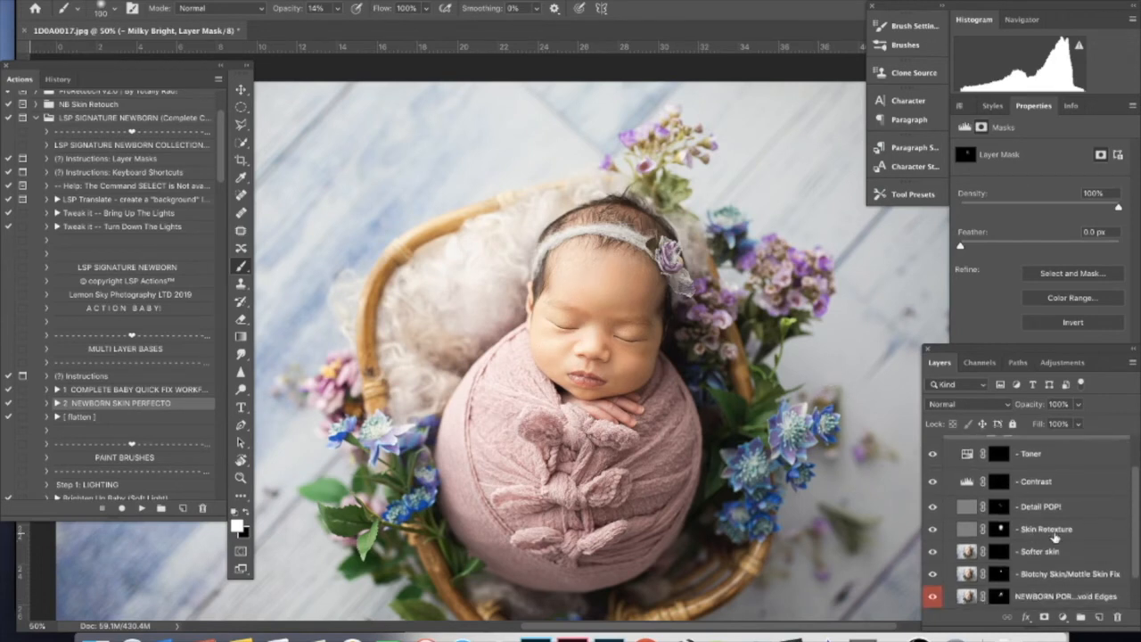
pyautogui.click(1057, 538)
pyautogui.click(1054, 555)
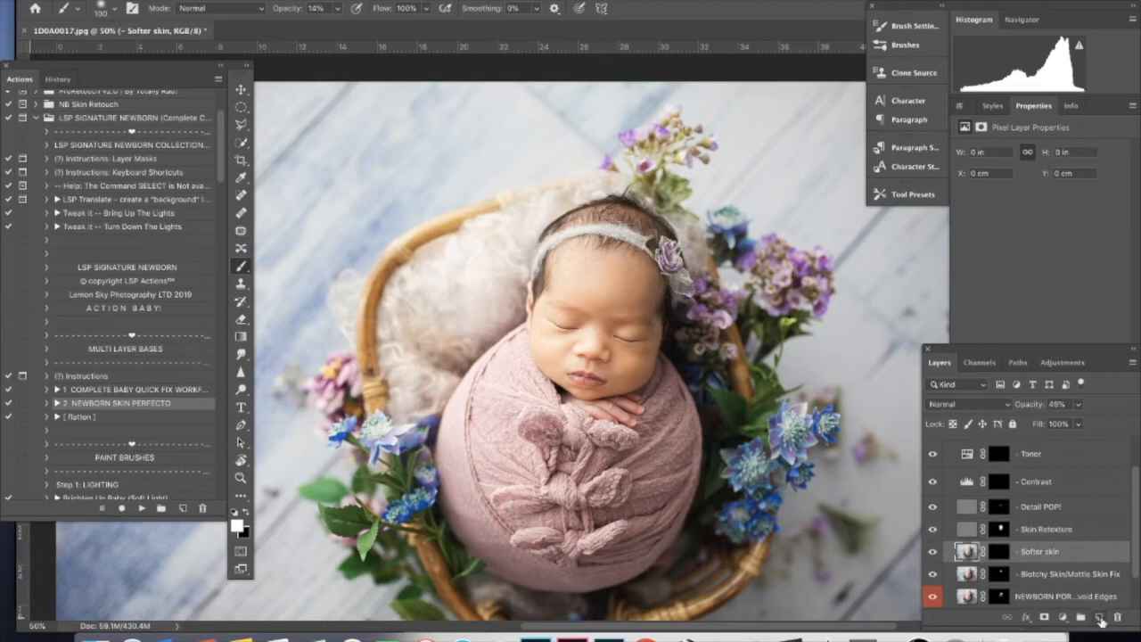
pyautogui.click(1099, 617)
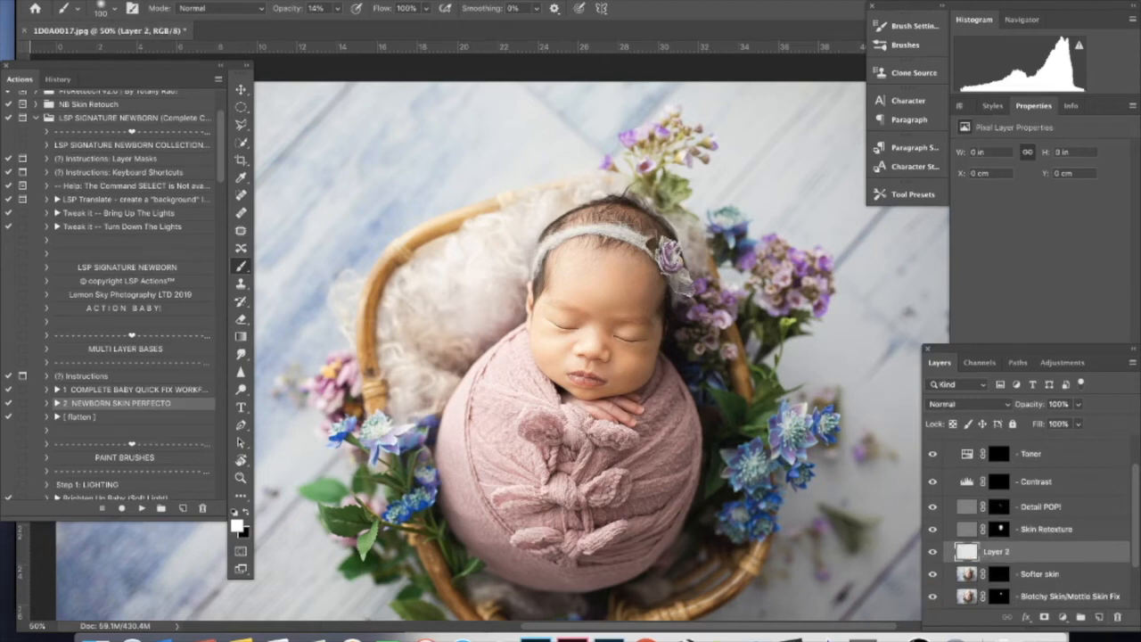
# Step: Sample the forehead's skin tone and paint it lightly over the forehead on the new layer at 3% brush opacity
pyautogui.moveTo(287, 8); pyautogui.dragTo(277, 8)
pyautogui.keyDown('alt'); pyautogui.click(590, 274); pyautogui.keyUp('alt')
pyautogui.press(']')
pyautogui.press(']')
pyautogui.press(']')
pyautogui.press(']')
pyautogui.press(']')
pyautogui.press(']')
pyautogui.press(']')
pyautogui.click(606, 279)
pyautogui.press('[')
pyautogui.click(597, 292)
pyautogui.moveTo(597, 293)
pyautogui.mouseDown()
pyautogui.moveTo(579, 294)
pyautogui.moveTo(601, 303)
pyautogui.mouseUp()
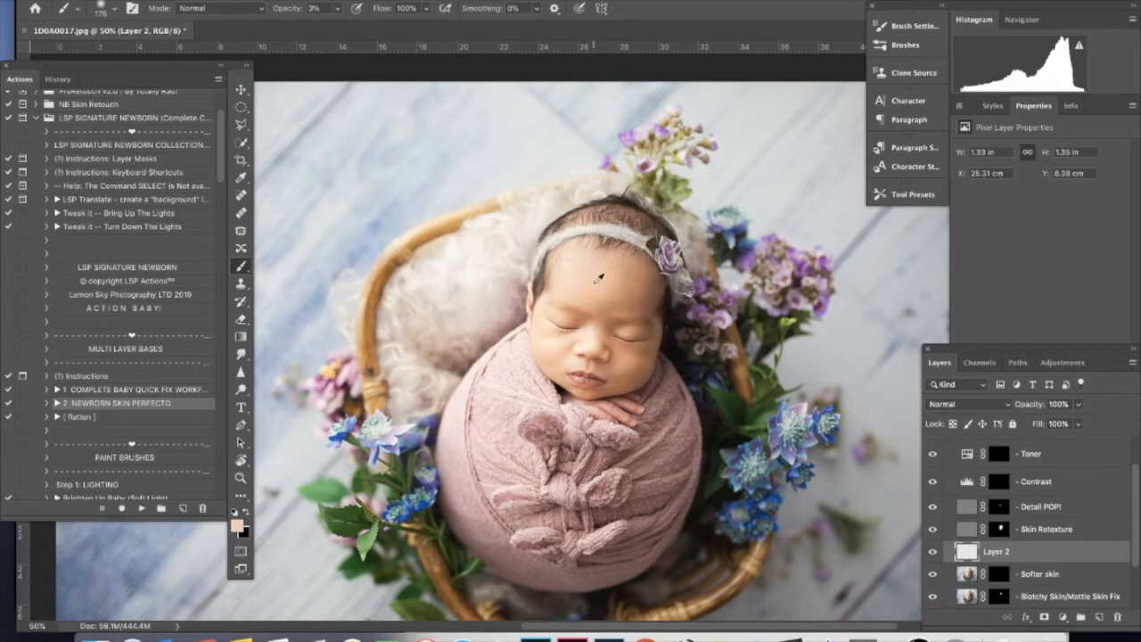
# Step: Resample skin tones across the upper forehead and blend them down toward the brow with the size 175 brush
pyautogui.moveTo(576, 280)
pyautogui.mouseDown()
pyautogui.moveTo(584, 294)
pyautogui.moveTo(644, 272)
pyautogui.mouseUp()
pyautogui.keyDown('alt'); pyautogui.click(617, 267); pyautogui.keyUp('alt')
pyautogui.keyDown('alt'); pyautogui.click(622, 274); pyautogui.keyUp('alt')
pyautogui.keyDown('alt'); pyautogui.click(603, 286); pyautogui.keyUp('alt')
pyautogui.moveTo(594, 302); pyautogui.dragTo(604, 304)
# Step: Compare the whole portrait with and without the painted skin-tone layer
pyautogui.hotkey('ctrl', '-')
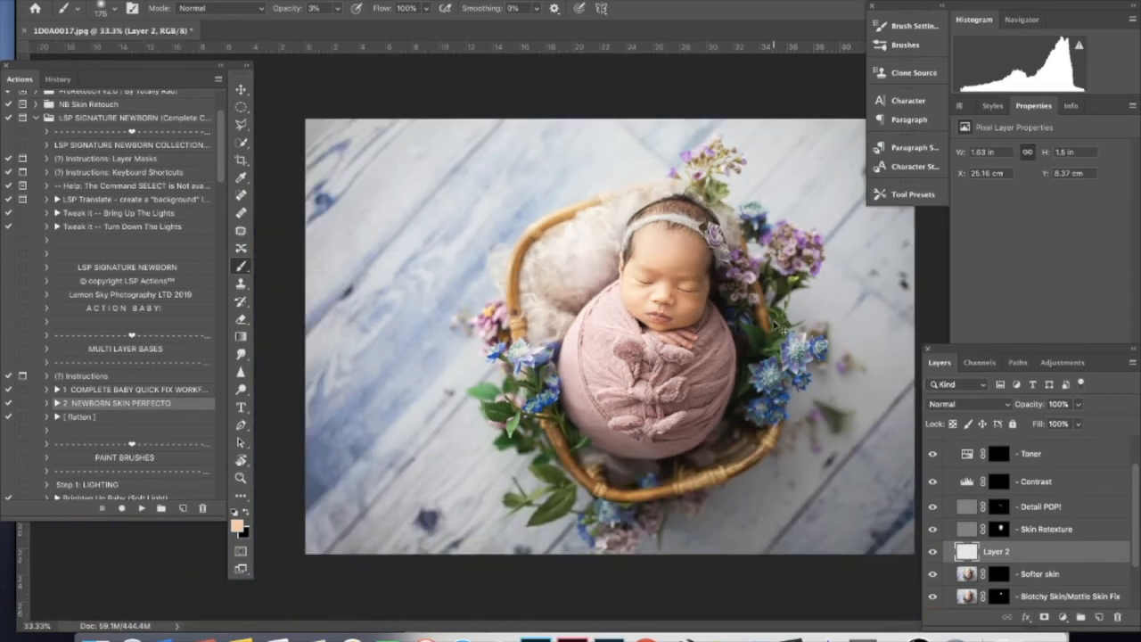
pyautogui.click(931, 553)
pyautogui.click(932, 554)
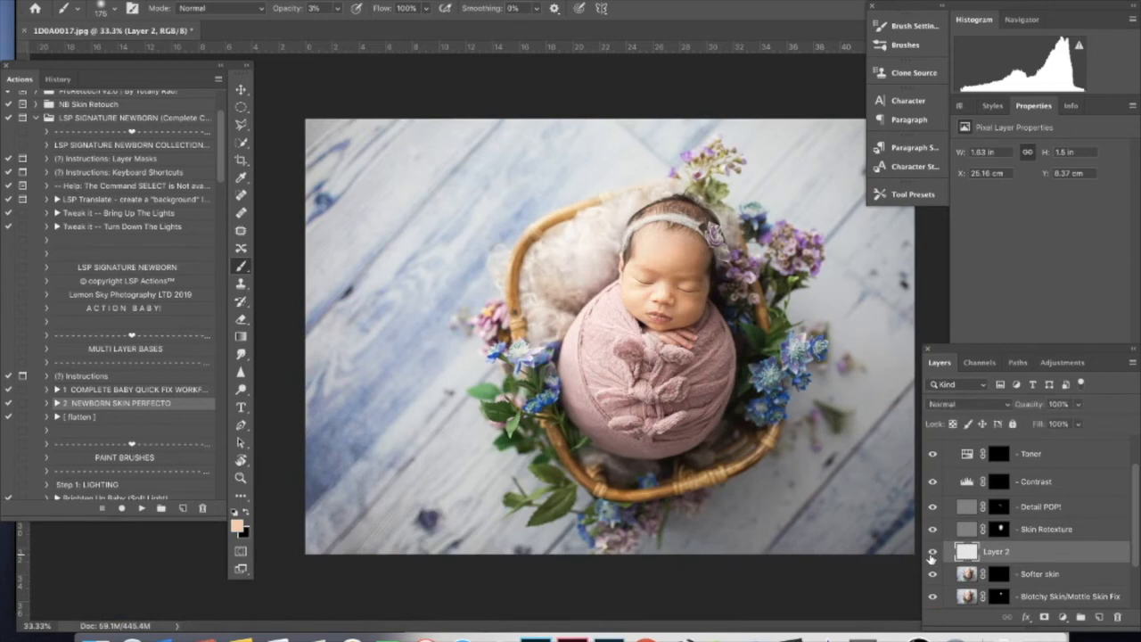
pyautogui.click(932, 554)
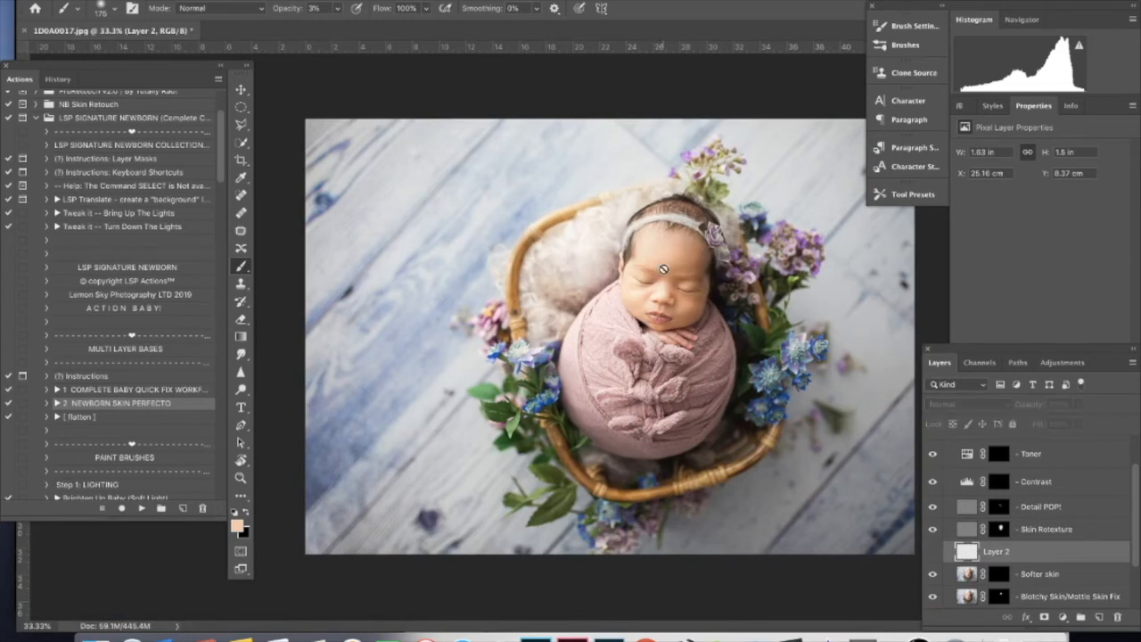
# Step: Compare the portrait with and without the painted skin-tone layer once more and flatten all layers into the background
pyautogui.click(933, 554)
pyautogui.click(932, 554)
pyautogui.click(933, 554)
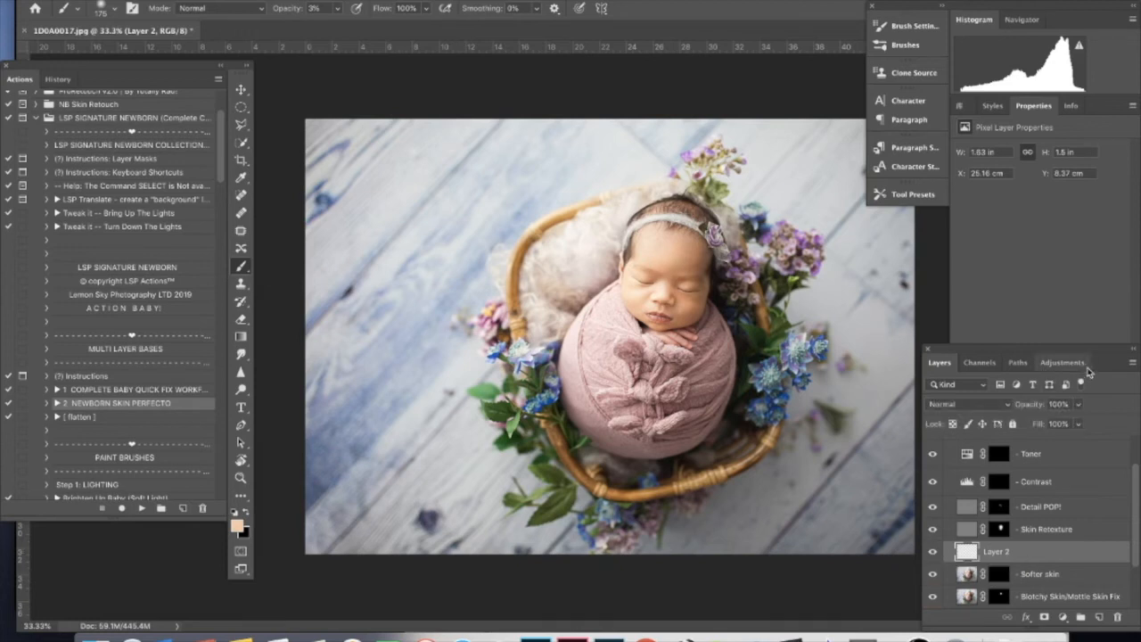
pyautogui.click(1135, 365)
pyautogui.click(1075, 555)
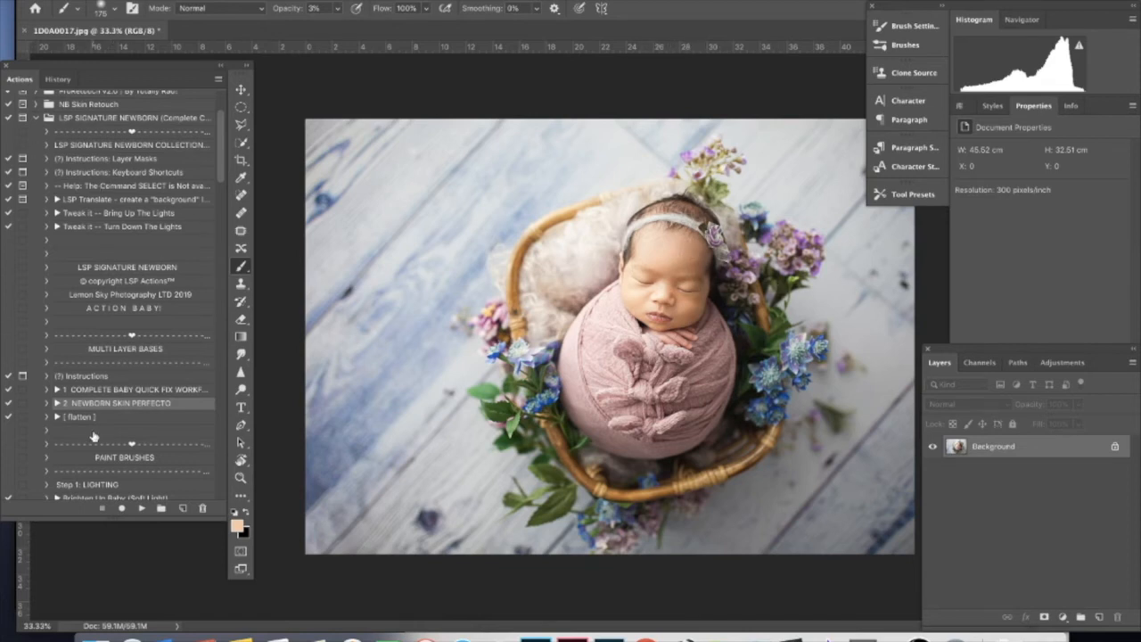
# Step: Run the Reduce The Reds action from the Creamy Dreamy Skin set on the flattened portrait
pyautogui.scroll(-4, 95, 431)
pyautogui.scroll(-6, 95, 431)
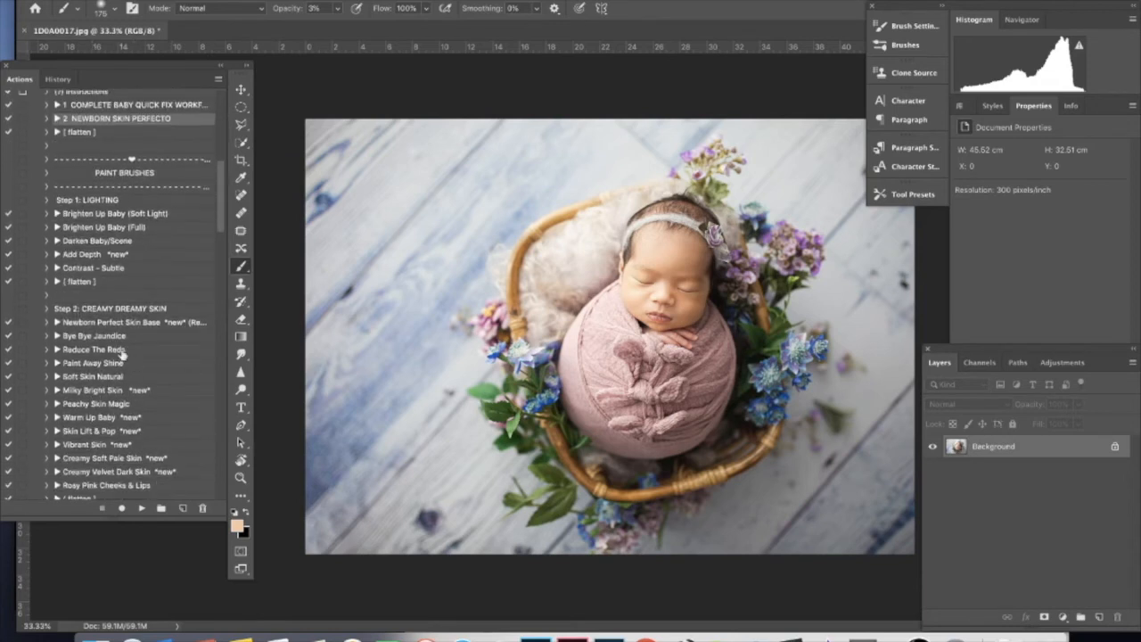
pyautogui.click(123, 352)
pyautogui.click(141, 509)
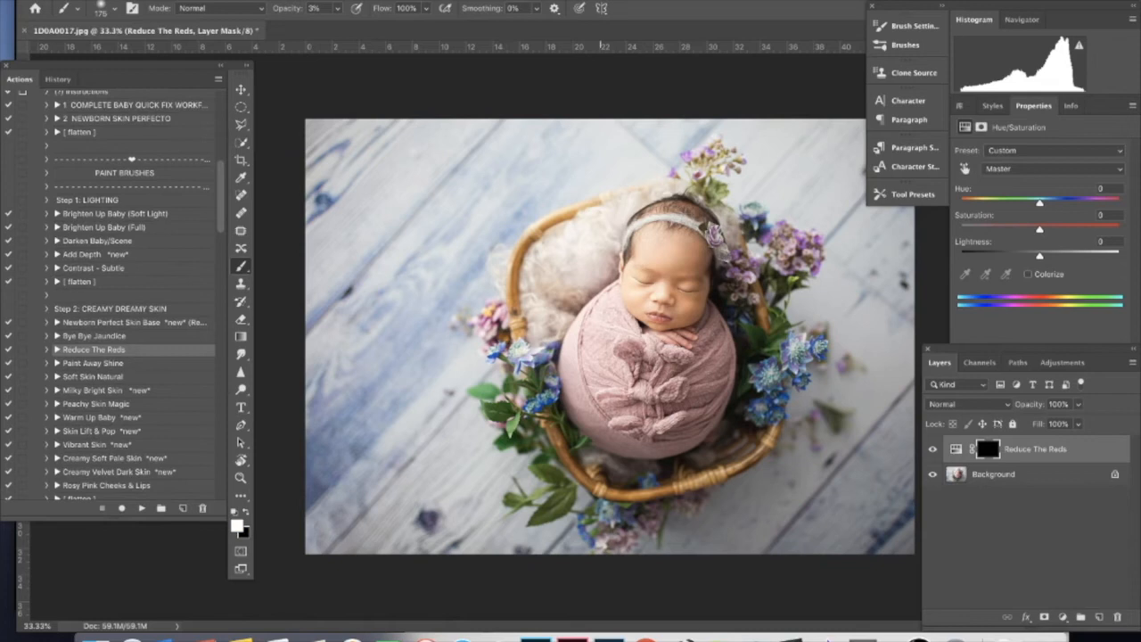
# Step: Paint the Reduce The Reds effect onto the forehead at 44% brush opacity and merge it into the background
pyautogui.press(']')
pyautogui.press(']')
pyautogui.press(']')
pyautogui.moveTo(278, 9); pyautogui.dragTo(298, 9)
pyautogui.moveTo(675, 240); pyautogui.dragTo(654, 262)
pyautogui.click(1010, 480)
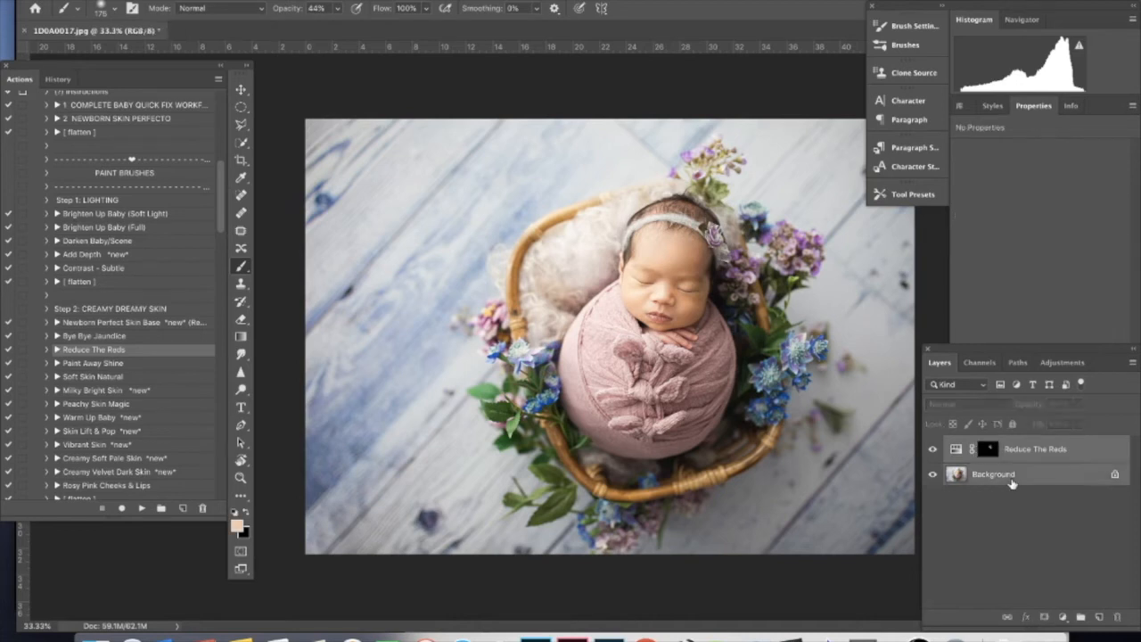
pyautogui.hotkey('ctrl', 'e')
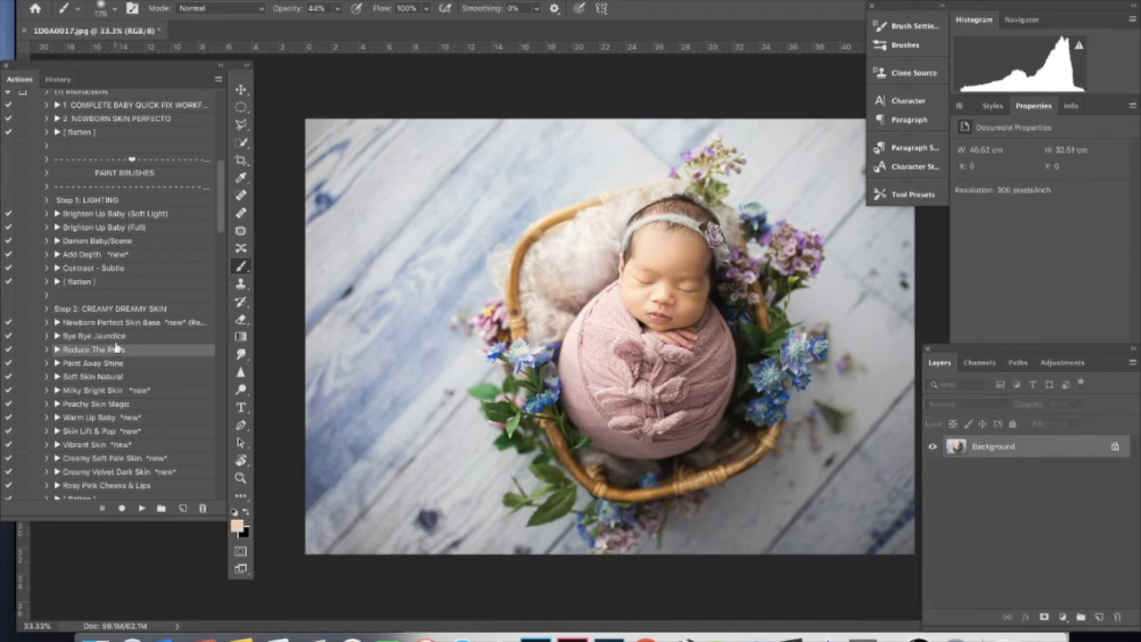
# Step: Run the Bye Bye Jaundice action and paint its effect over the baby's face with an enlarged brush at 44% opacity
pyautogui.click(117, 337)
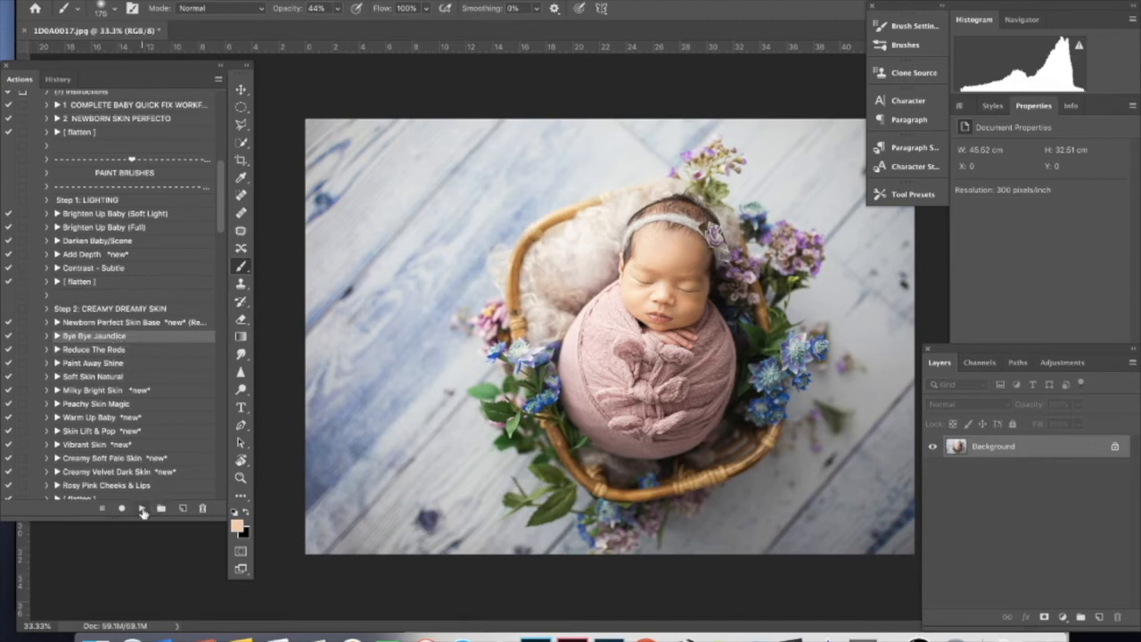
pyautogui.click(141, 509)
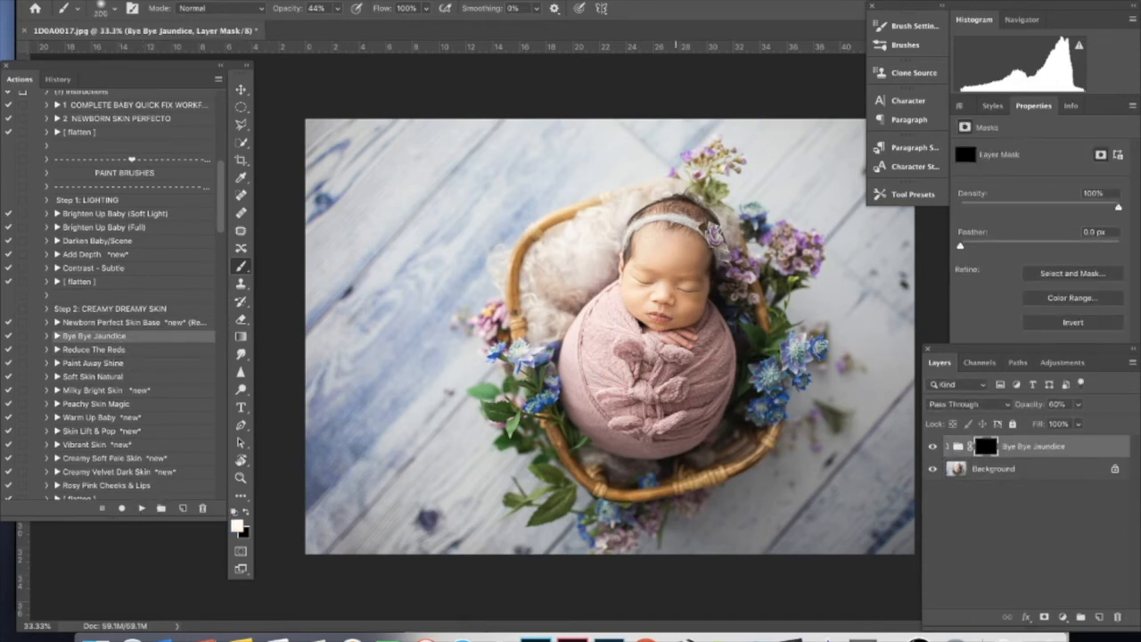
pyautogui.press(']')
pyautogui.press(']')
pyautogui.press(']')
pyautogui.moveTo(673, 245)
pyautogui.mouseDown()
pyautogui.moveTo(631, 299)
pyautogui.moveTo(638, 290)
pyautogui.mouseUp()
pyautogui.press('[')
# Step: Compare the portrait with and without Bye Bye Jaundice and merge the group into the background
pyautogui.click(933, 447)
pyautogui.click(932, 447)
pyautogui.click(932, 447)
pyautogui.click(932, 447)
pyautogui.click(933, 447)
pyautogui.click(933, 447)
pyautogui.keyDown('shift'); pyautogui.click(999, 475); pyautogui.keyUp('shift')
pyautogui.press('super+e')
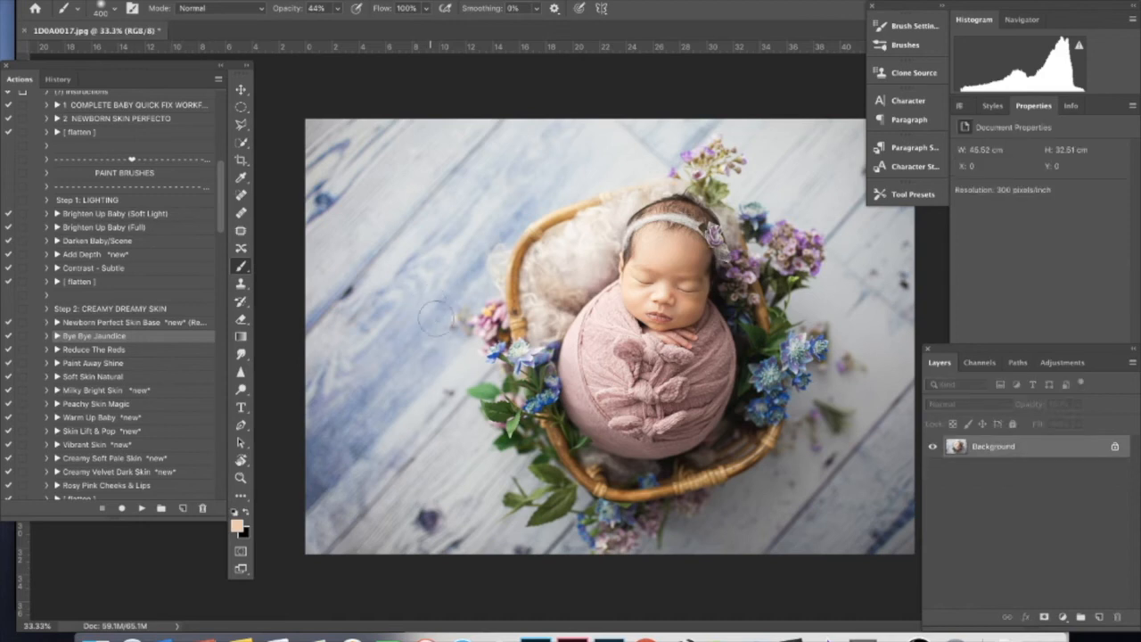
# Step: Run the Rosy Pink Cheeks & Lips action with the baby's face in view at 100%
pyautogui.press('super+plus')
pyautogui.press('super+plus')
pyautogui.press('super+plus')
pyautogui.press('super+plus')
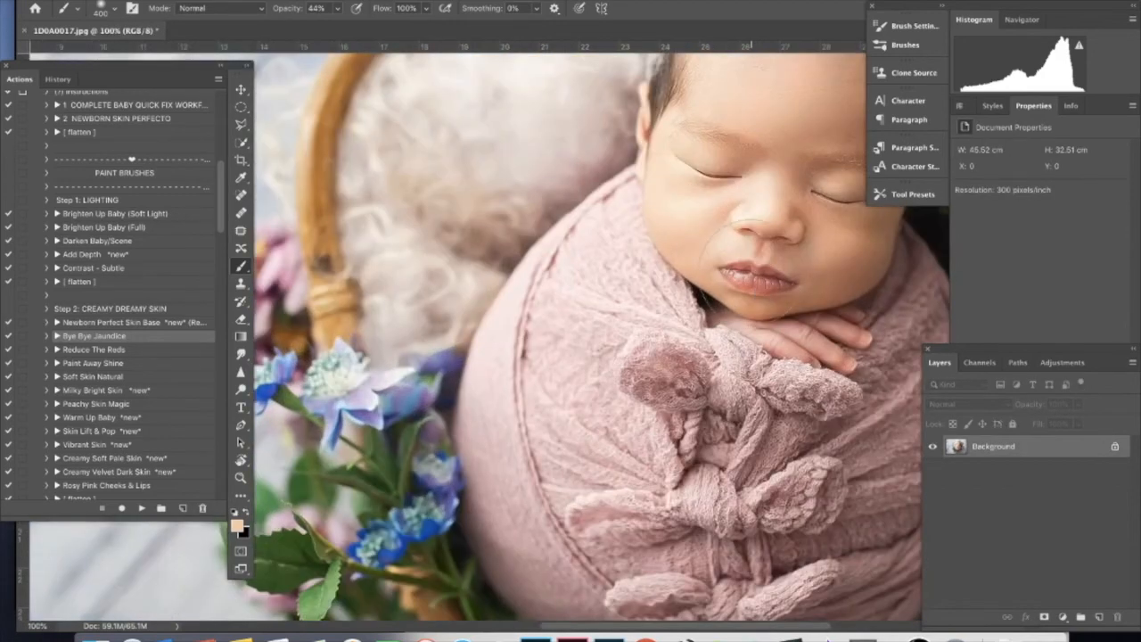
pyautogui.moveTo(749, 267); pyautogui.dragTo(622, 335)
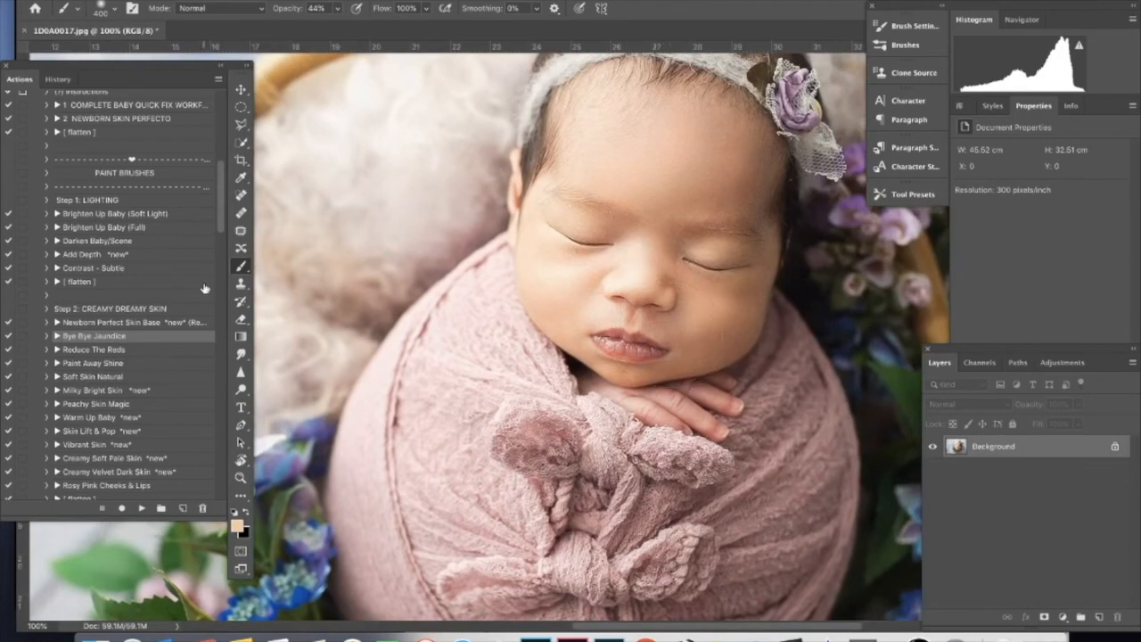
pyautogui.scroll(-2, 117, 406)
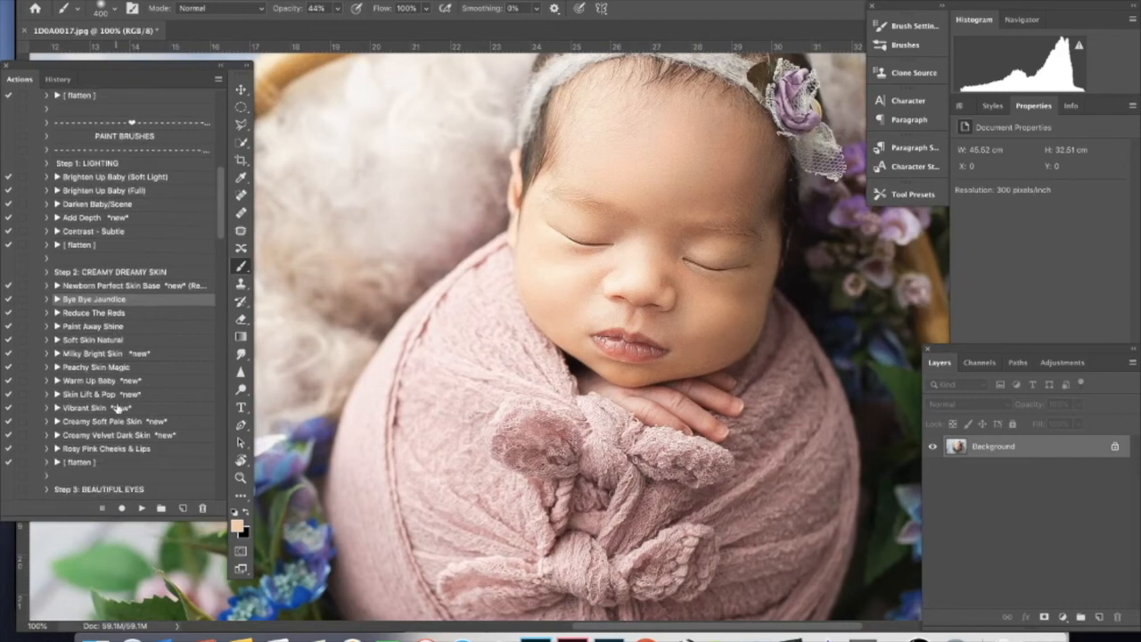
pyautogui.scroll(-1, 117, 406)
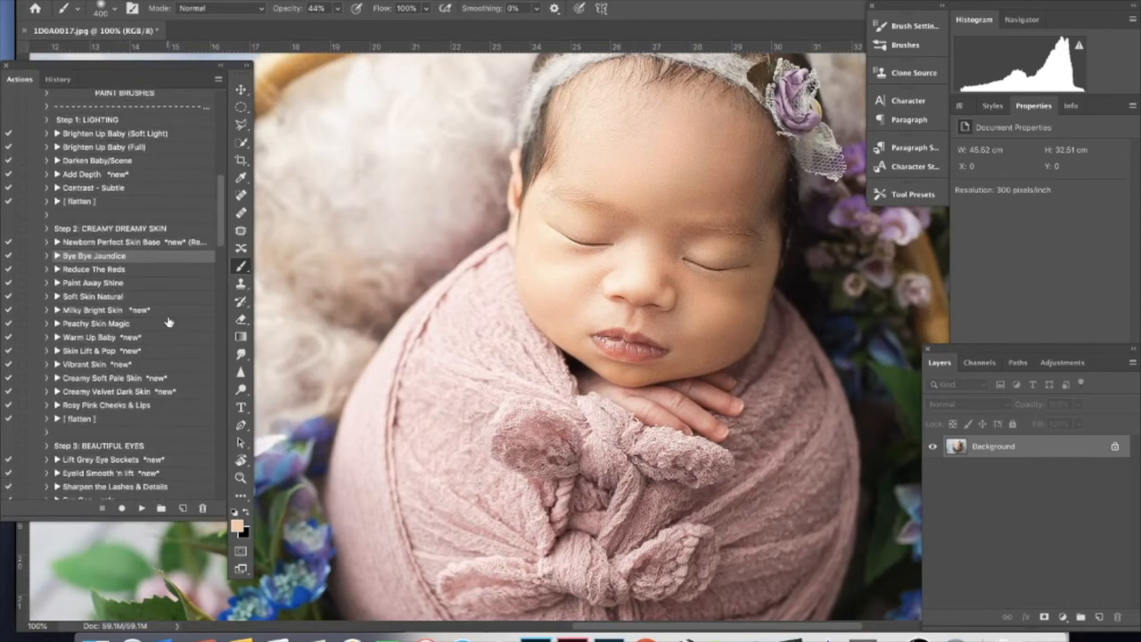
pyautogui.scroll(-1, 169, 322)
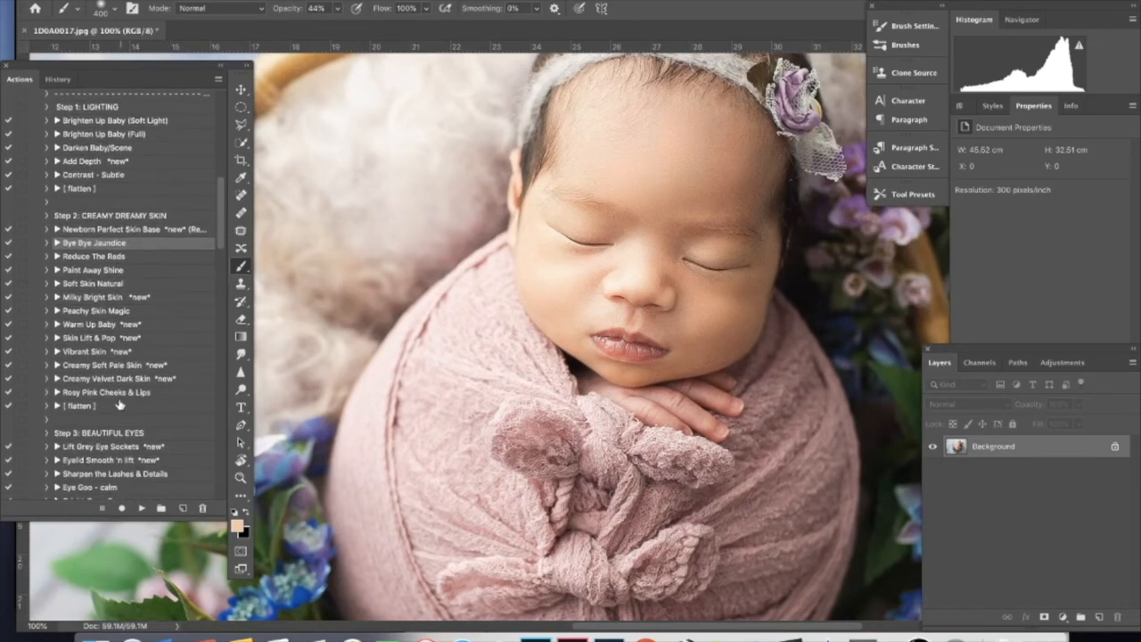
pyautogui.click(83, 393)
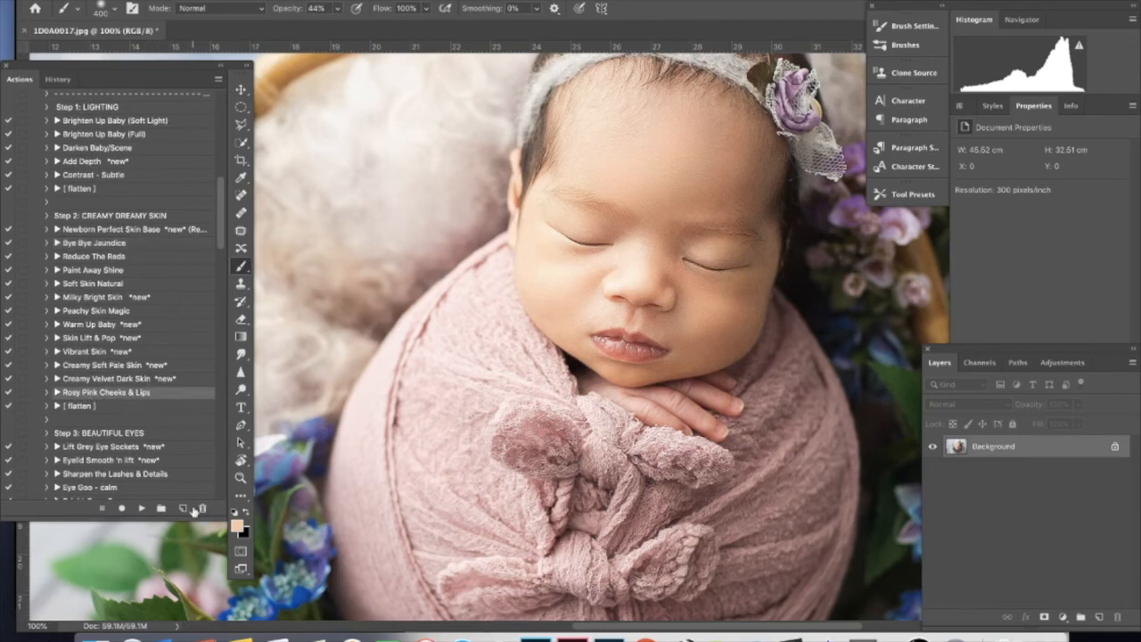
pyautogui.click(143, 509)
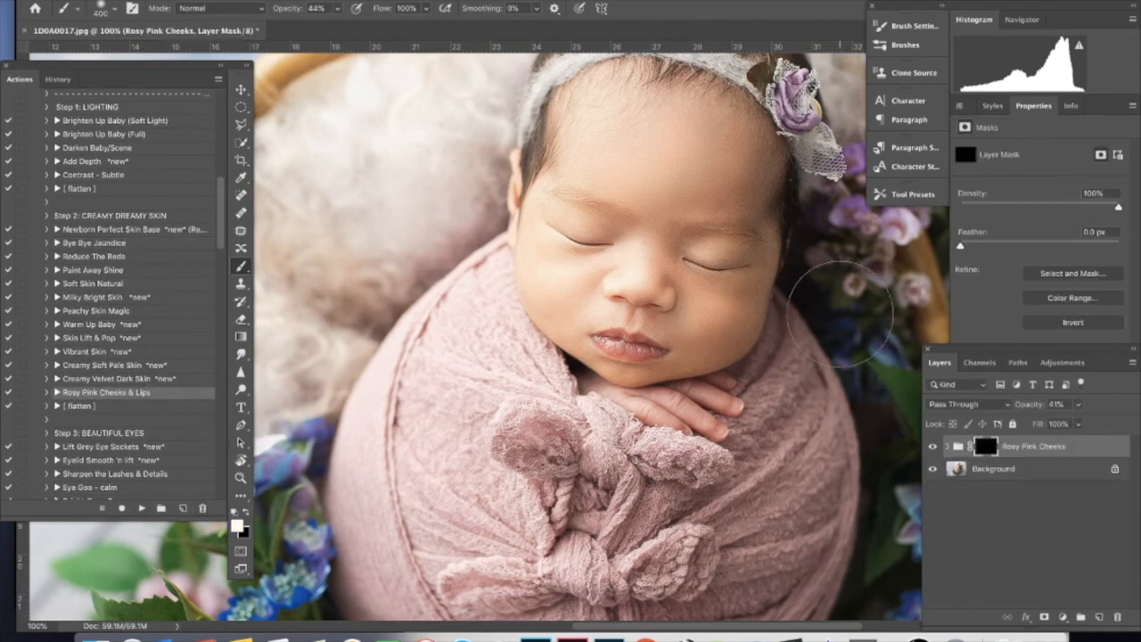
# Step: Paint the rosy effect onto the baby's lips with a size 30 brush at 100% opacity
pyautogui.press('[')
pyautogui.press('[')
pyautogui.press('[')
pyautogui.press('0')
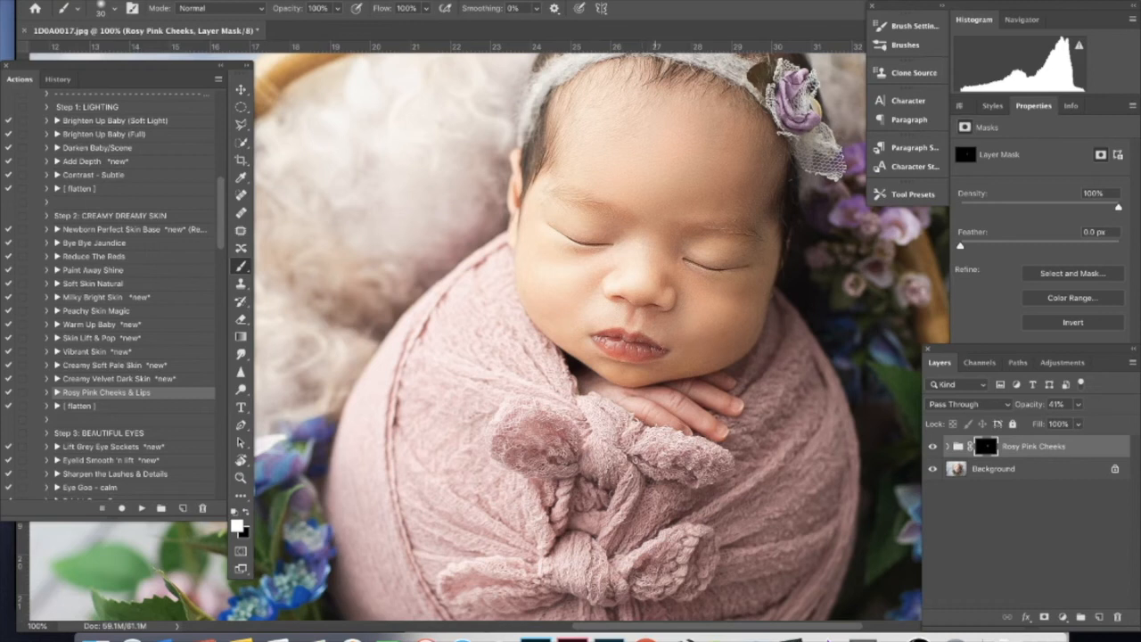
# Step: Reduce the Rosy Pink Cheeks group's opacity to 22%, judging it on the whole portrait
pyautogui.press('super+minus')
pyautogui.press('super+minus')
pyautogui.press('super+minus')
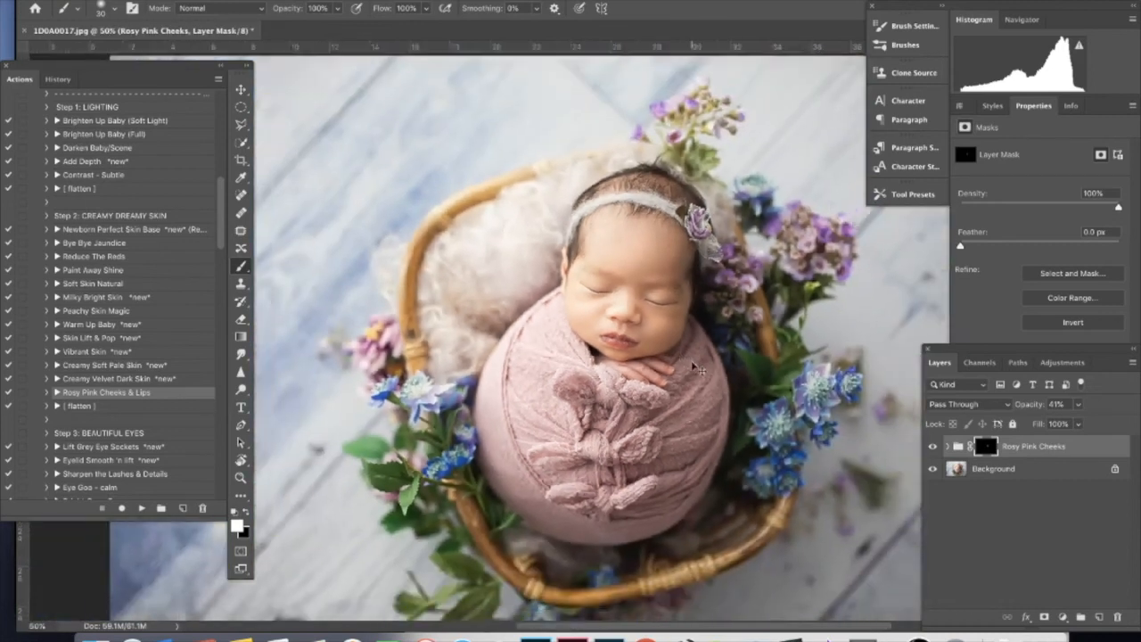
pyautogui.click(1078, 404)
pyautogui.moveTo(1064, 424); pyautogui.dragTo(1066, 424)
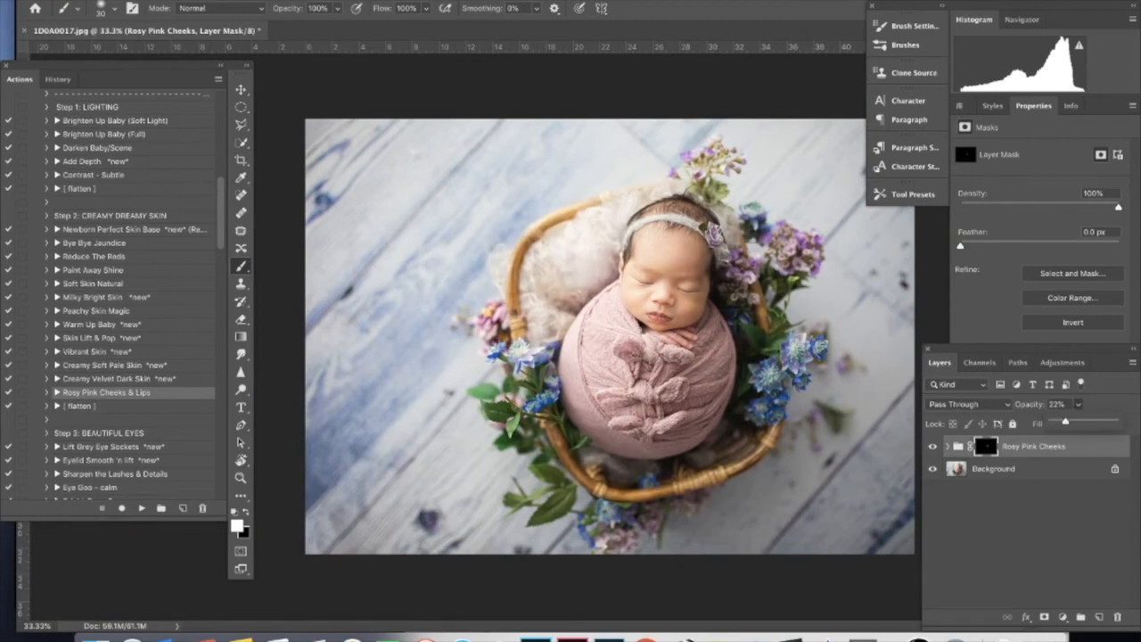
# Step: Paint the rosy effect onto the cheeks with a size 130 brush and compare the portrait with and without it
pyautogui.click(981, 442)
pyautogui.press(']')
pyautogui.press('[')
pyautogui.press('[')
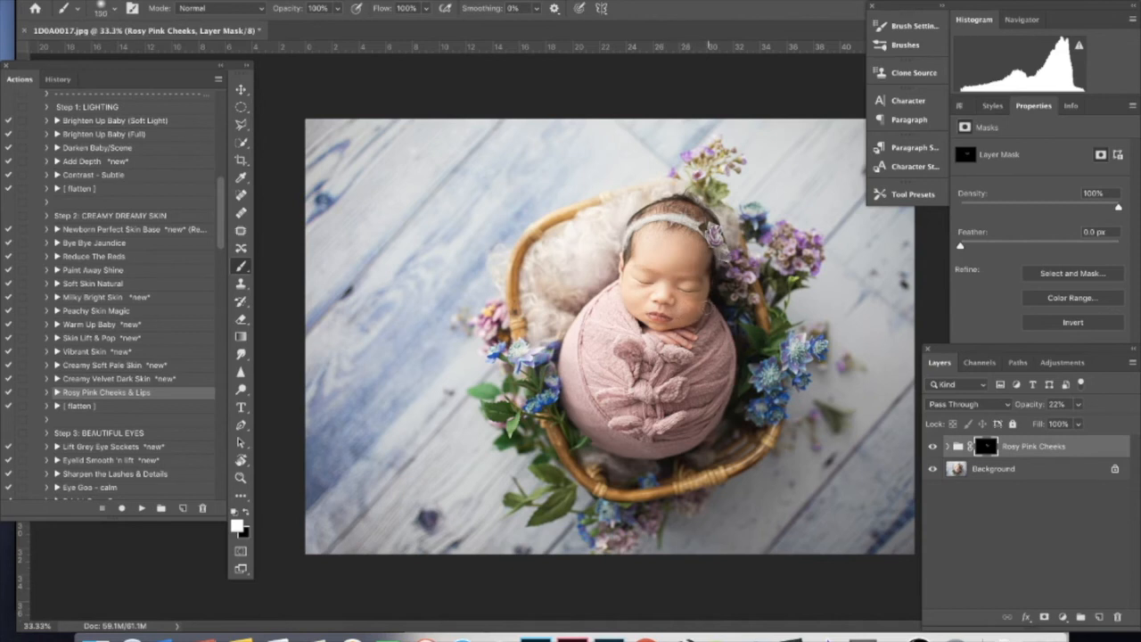
pyautogui.click(932, 446)
pyautogui.click(933, 447)
pyautogui.click(933, 447)
pyautogui.click(933, 447)
# Step: Refine the Rosy Pink Cheeks mask with a size 300 brush and merge the group into the background
pyautogui.press('x')
pyautogui.press('x')
pyautogui.press(']')
pyautogui.press(']')
pyautogui.press(']')
pyautogui.press(']')
pyautogui.press('x')
pyautogui.click(1030, 468)
pyautogui.press('Delete')
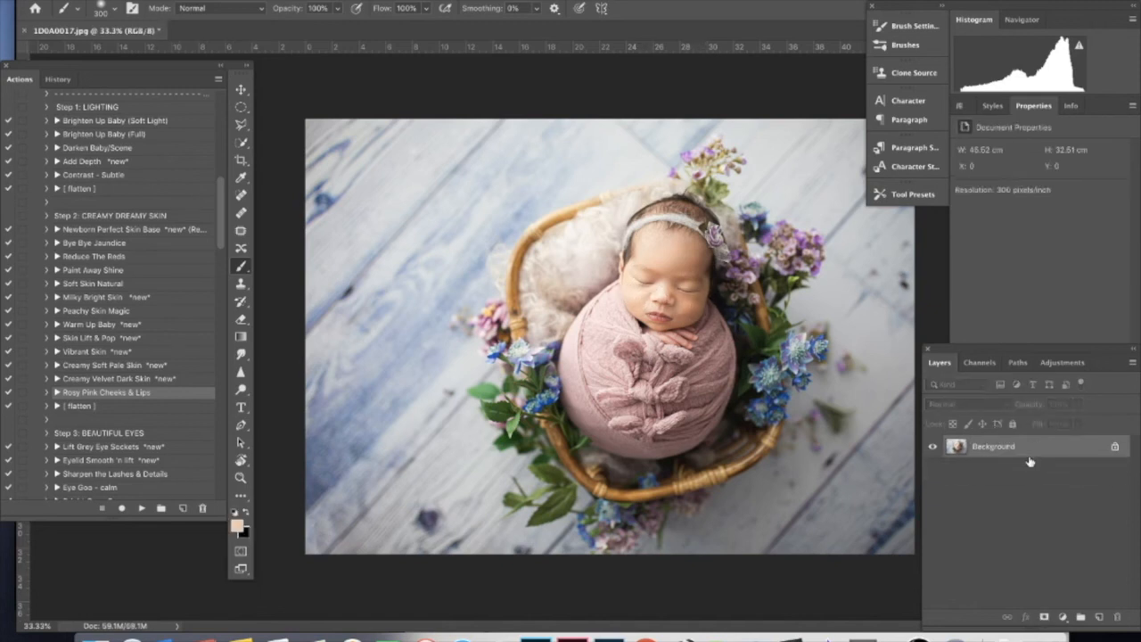
# Step: Sample the pale blue-grey of the wooden backdrop and add a Gradient fill layer in that color
pyautogui.hotkey('ctrl', '-')
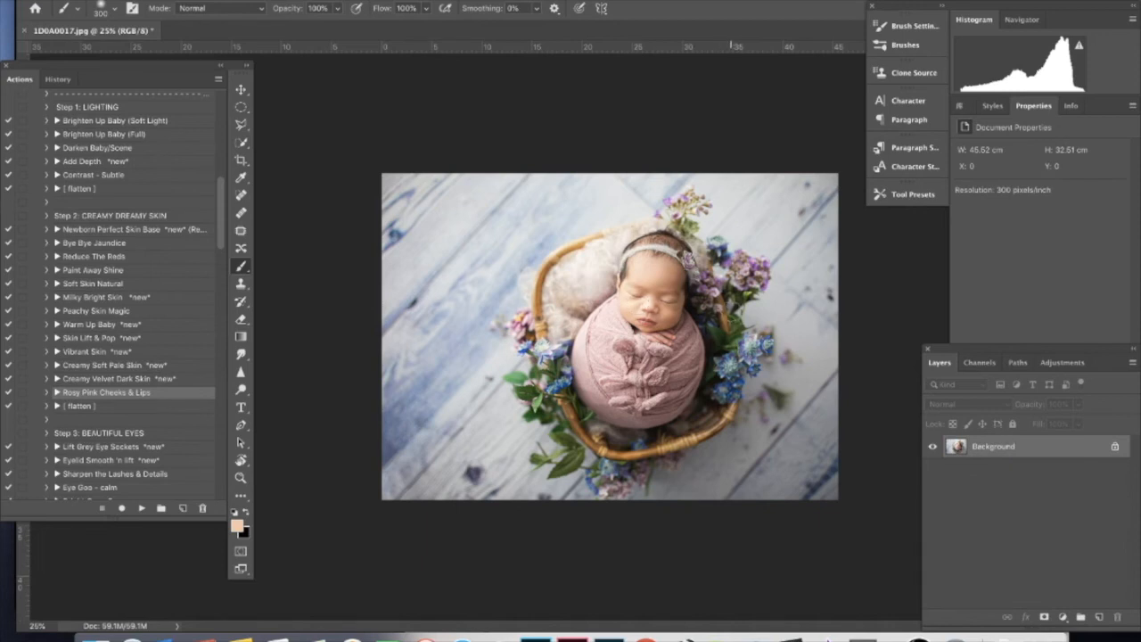
pyautogui.press('i')
pyautogui.click(511, 239)
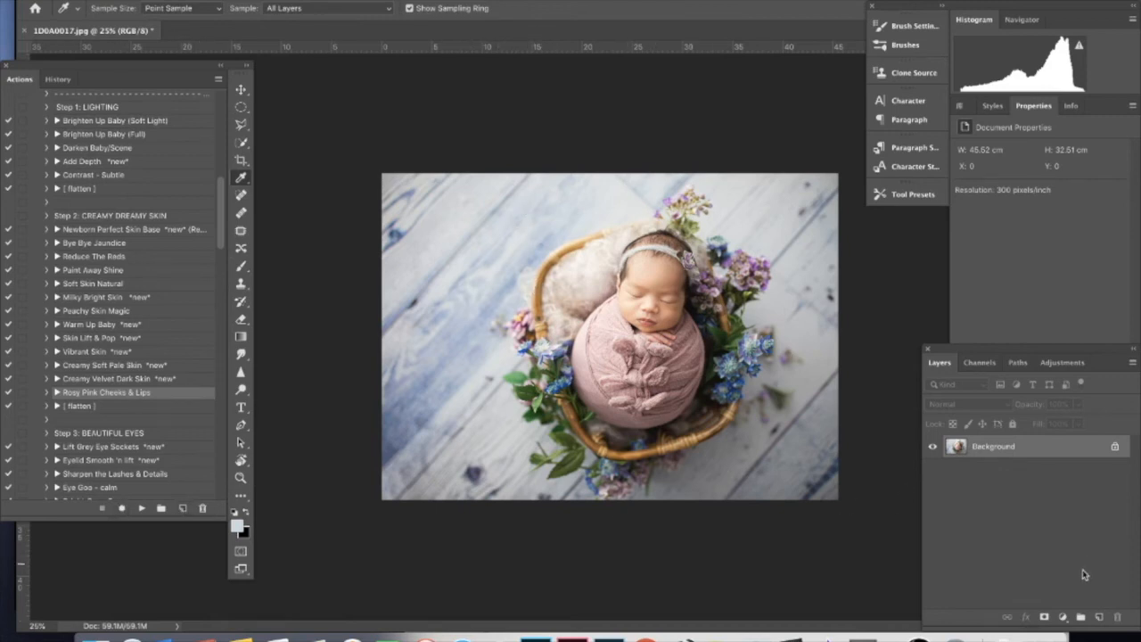
pyautogui.click(1063, 617)
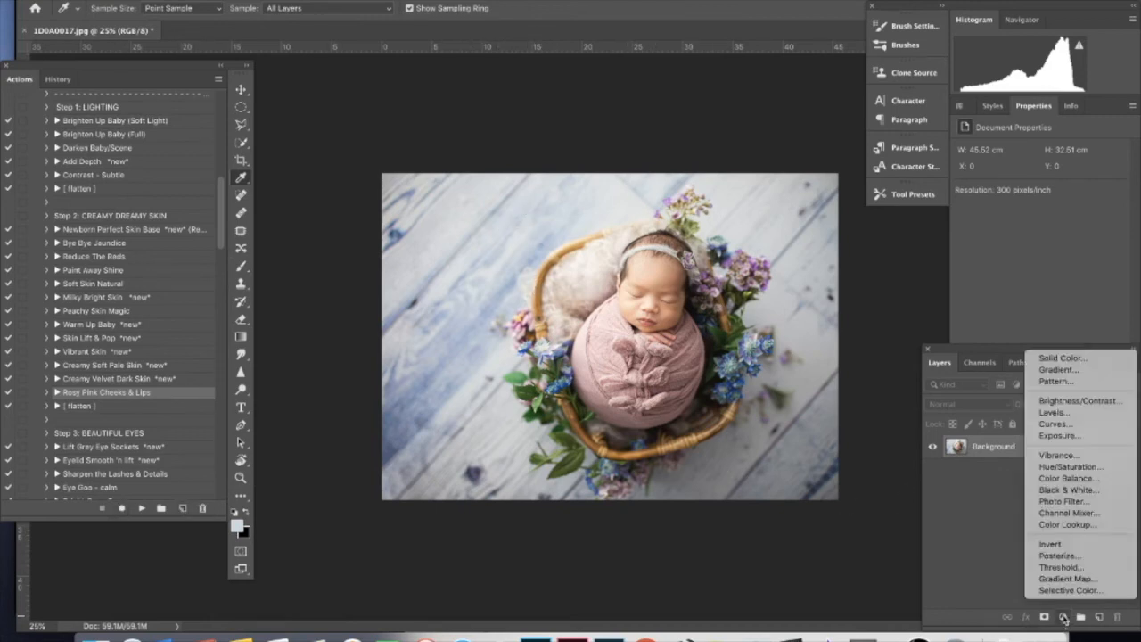
pyautogui.click(1058, 369)
# Step: Make the gradient fill radial and reversed with a scale of 253%, and apply it
pyautogui.click(289, 366)
pyautogui.click(299, 372)
pyautogui.click(302, 430)
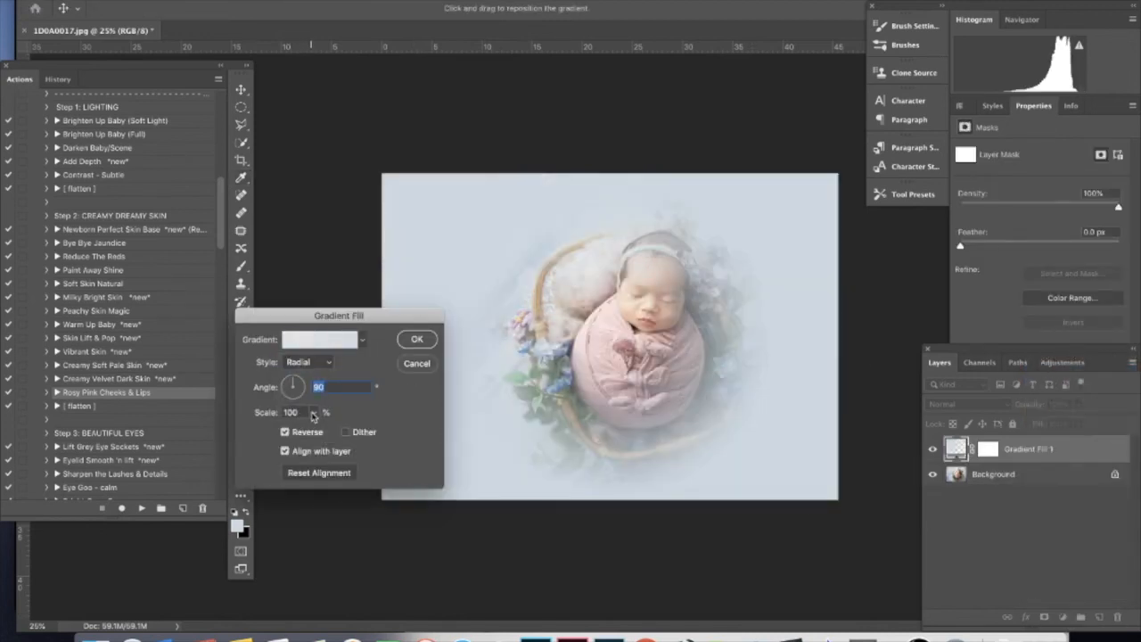
pyautogui.click(314, 414)
pyautogui.moveTo(315, 431); pyautogui.dragTo(322, 433)
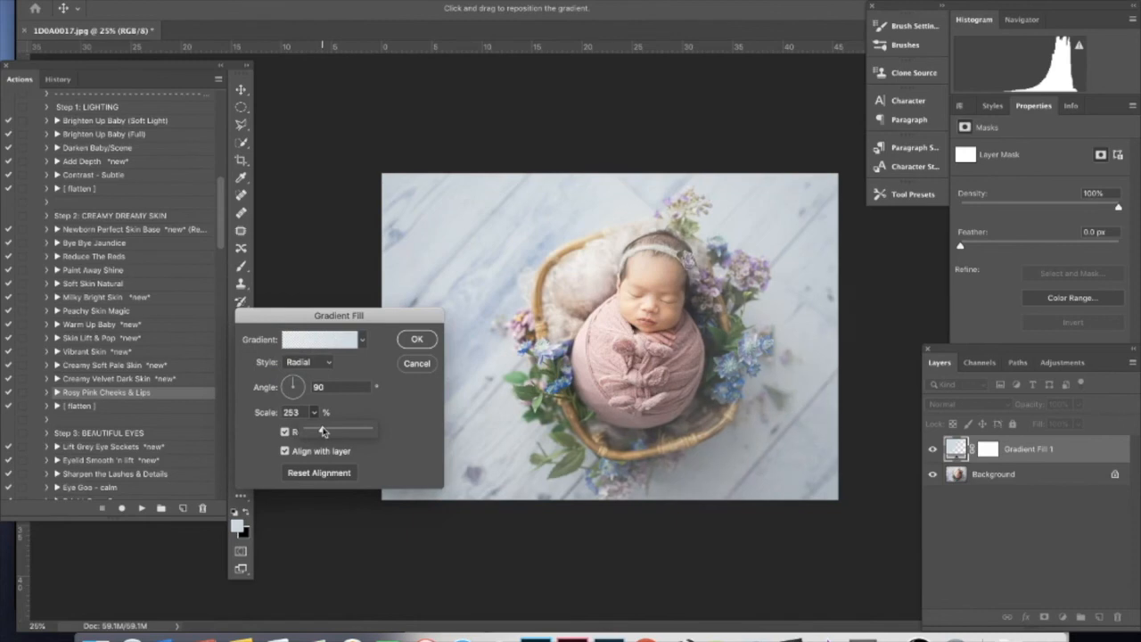
pyautogui.click(417, 339)
pyautogui.click(416, 339)
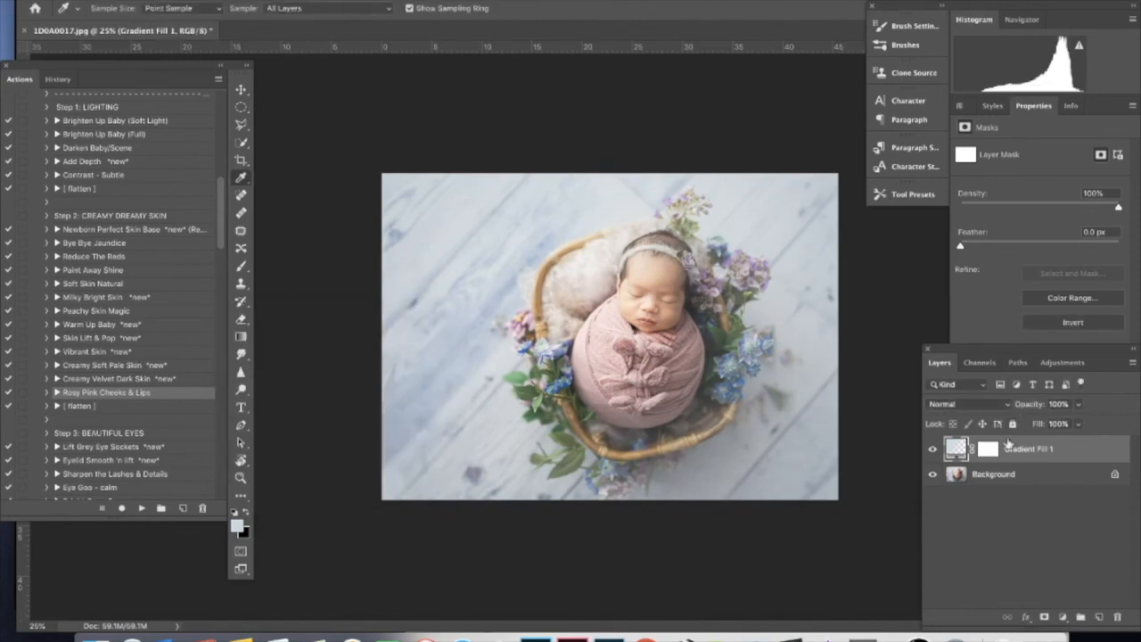
# Step: Mask the gradient fill off the baby and basket by painting black with a greatly enlarged brush at 100% opacity
pyautogui.click(988, 448)
pyautogui.press('d')
pyautogui.press('b')
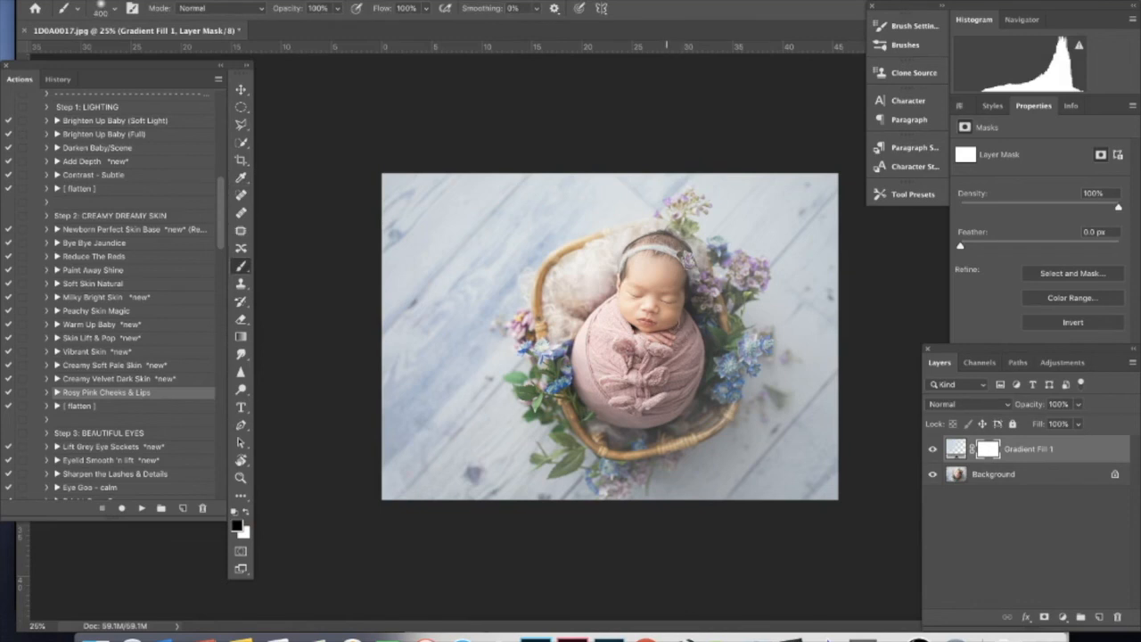
pyautogui.press(']')
pyautogui.press(']')
pyautogui.press(']')
pyautogui.press(']')
pyautogui.press(']')
pyautogui.press(']')
pyautogui.press(']')
pyautogui.press(']')
pyautogui.press(']')
pyautogui.press(']')
pyautogui.press(']')
pyautogui.press(']')
pyautogui.moveTo(593, 308)
pyautogui.mouseDown()
pyautogui.moveTo(535, 299)
pyautogui.moveTo(667, 278)
pyautogui.moveTo(705, 316)
pyautogui.moveTo(714, 357)
pyautogui.moveTo(535, 381)
pyautogui.moveTo(510, 348)
pyautogui.moveTo(527, 333)
pyautogui.moveTo(628, 326)
pyautogui.mouseUp()
# Step: Mask the gradient fill off the wood and flowers right of the basket with a size 3200 black brush
pyautogui.press(']')
pyautogui.press(']')
pyautogui.press(']')
pyautogui.press(']')
pyautogui.moveTo(790, 369)
pyautogui.mouseDown()
pyautogui.moveTo(776, 242)
pyautogui.moveTo(765, 408)
pyautogui.moveTo(665, 553)
pyautogui.moveTo(686, 241)
pyautogui.moveTo(746, 300)
pyautogui.moveTo(721, 535)
pyautogui.moveTo(735, 478)
pyautogui.mouseUp()
# Step: Blend the gradient fill's mask by painting white around the backdrop at 31% brush opacity, easing it back with black
pyautogui.press('x')
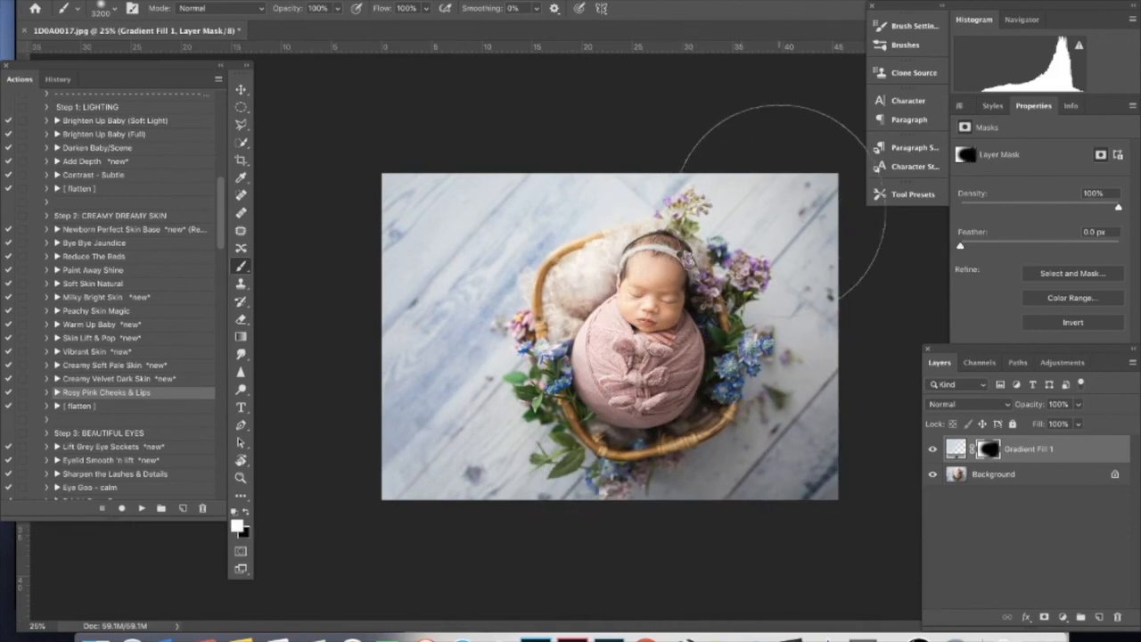
pyautogui.moveTo(759, 173); pyautogui.dragTo(808, 192)
pyautogui.press('5')
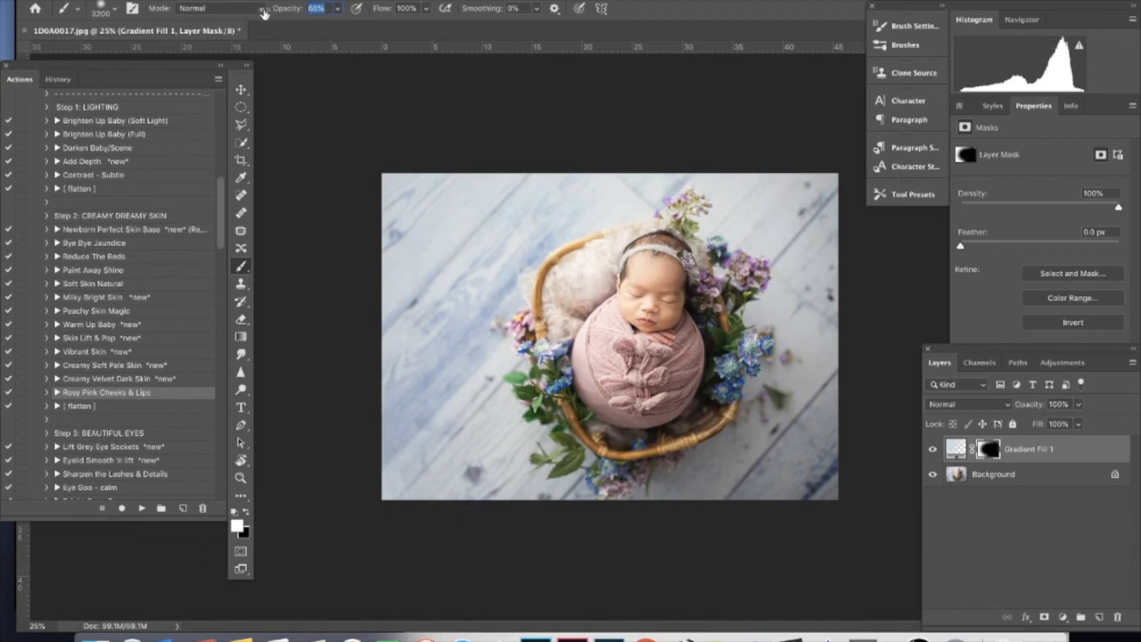
pyautogui.moveTo(285, 13); pyautogui.dragTo(273, 17)
pyautogui.write('31')
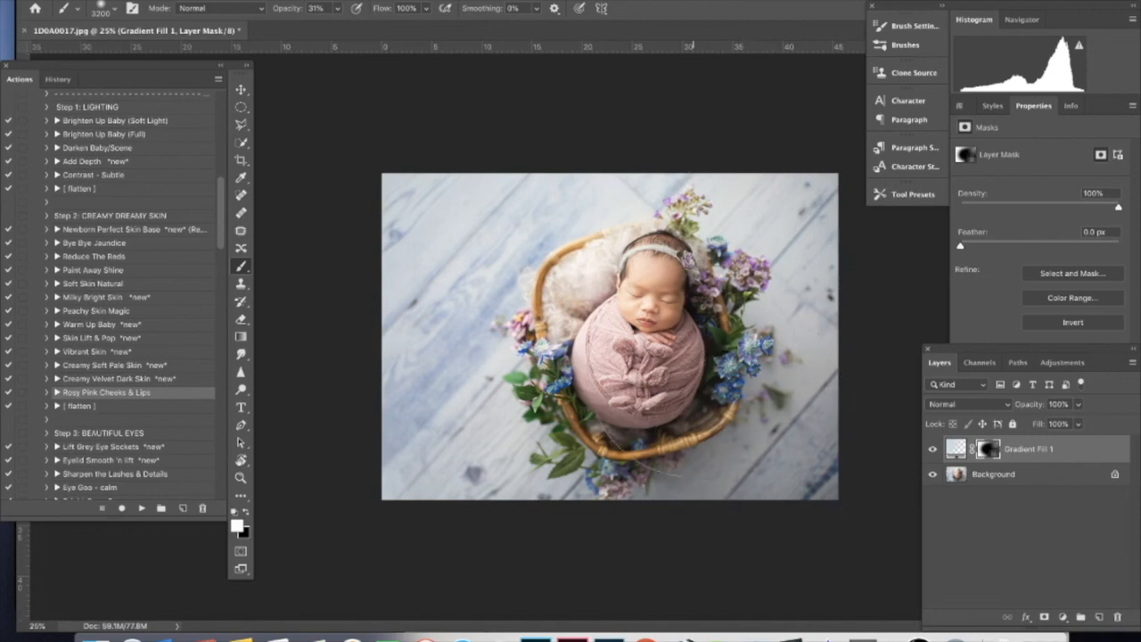
pyautogui.write('x')
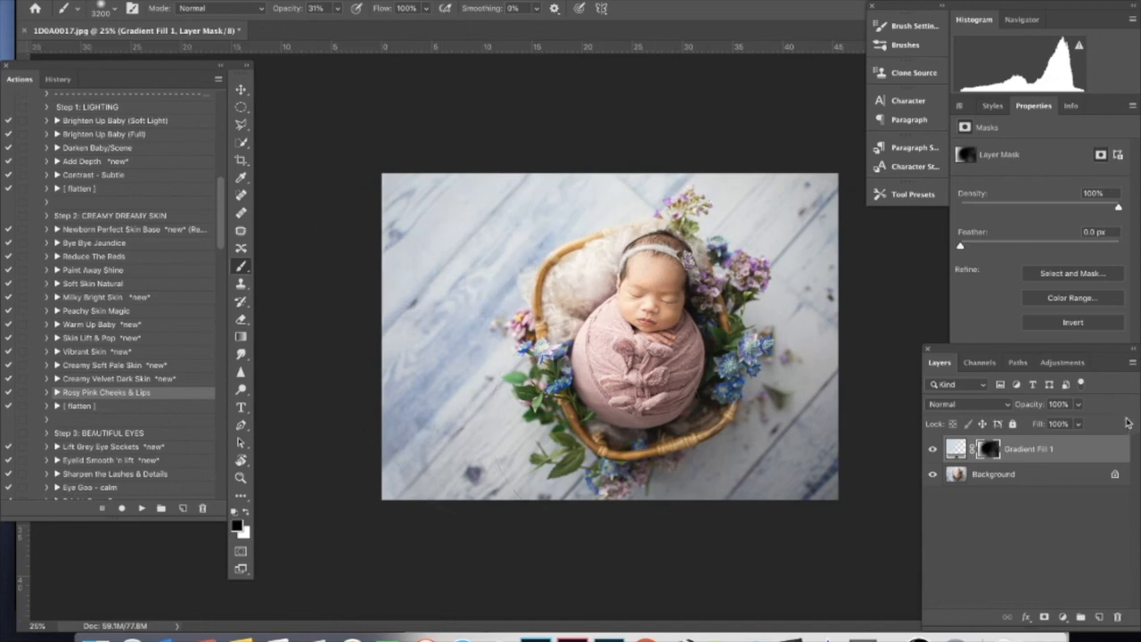
# Step: Compare the portrait with and without the gradient fill and merge it into the background
pyautogui.click(931, 453)
pyautogui.click(932, 453)
pyautogui.click(932, 451)
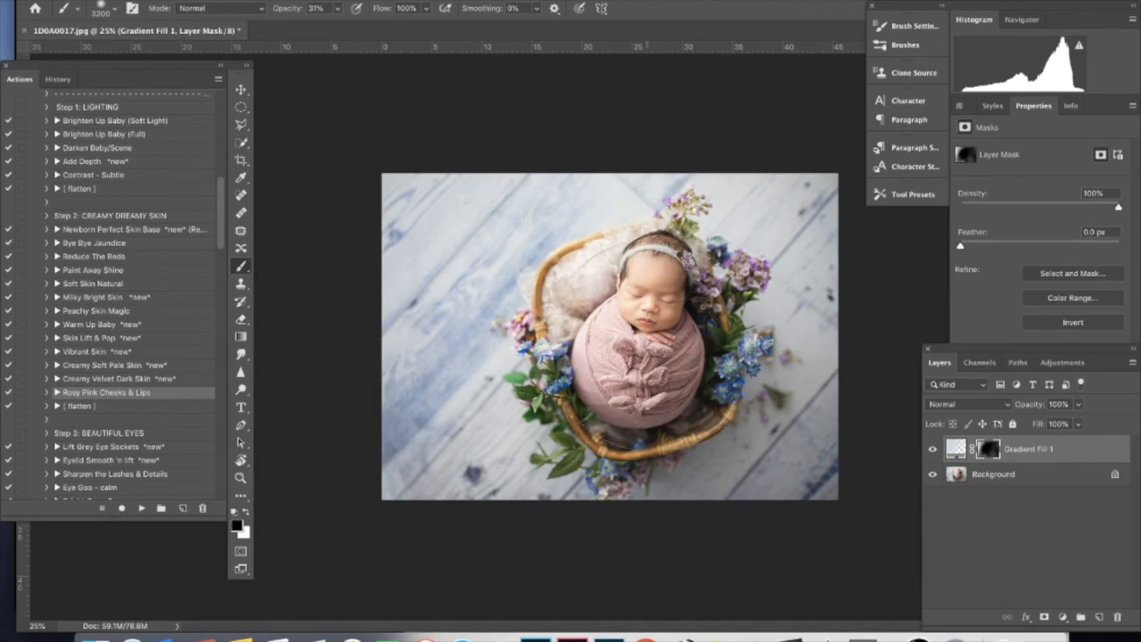
pyautogui.click(1032, 473)
pyautogui.hotkey('ctrl', 'shift', 'e')
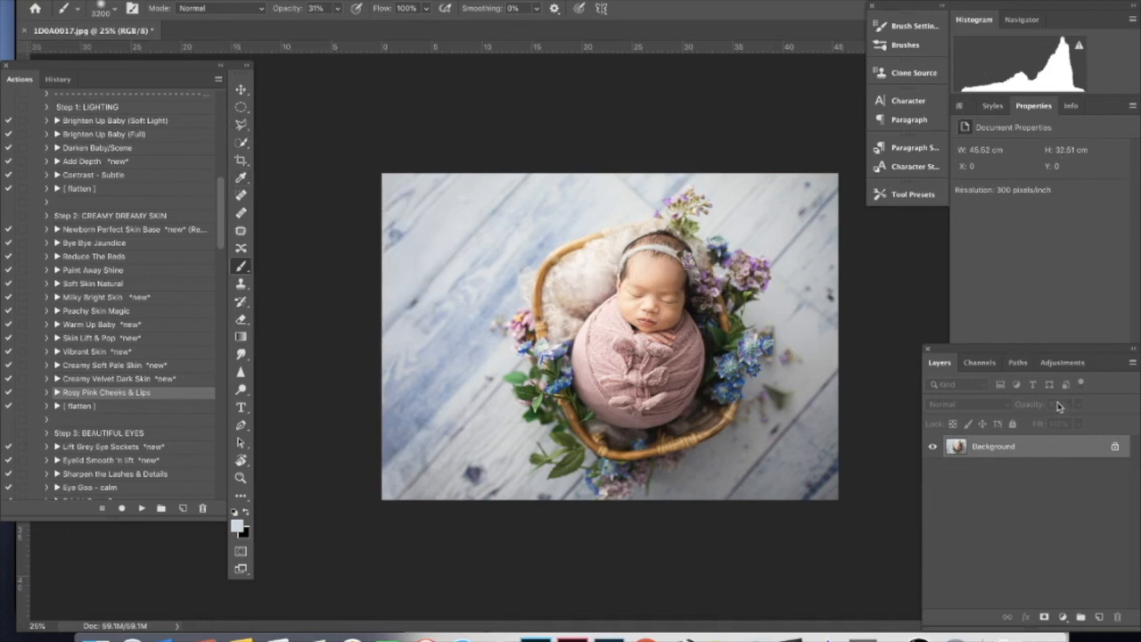
# Step: Add a Curves adjustment lowering the midtones to input 134, output 114, and invert its mask to black
pyautogui.click(1063, 362)
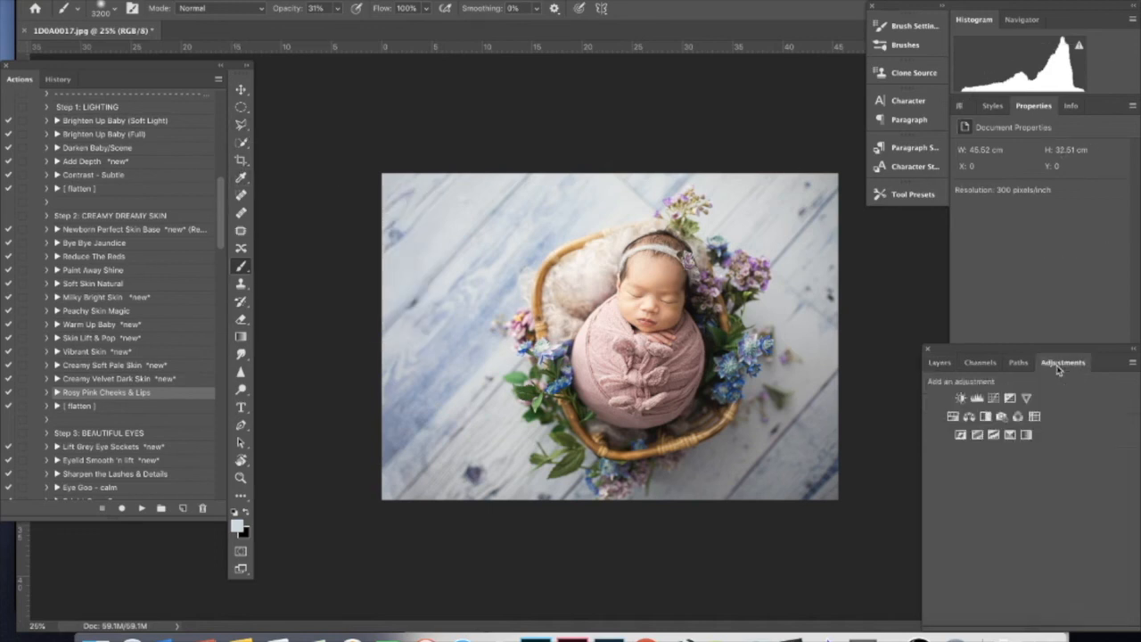
pyautogui.click(993, 399)
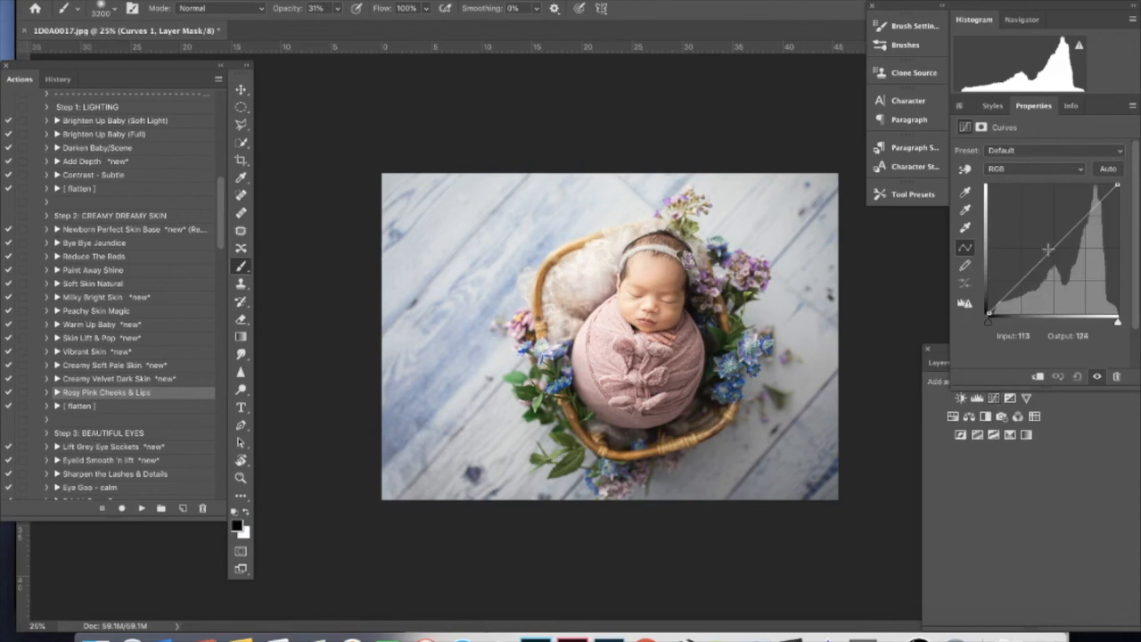
pyautogui.moveTo(1050, 250); pyautogui.dragTo(1057, 256)
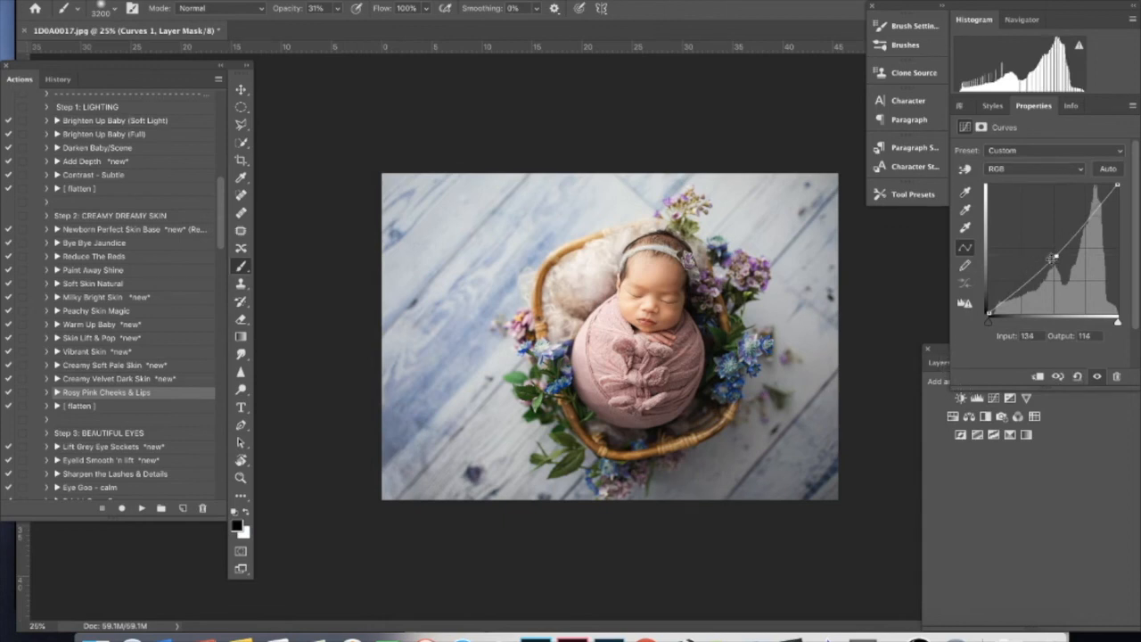
pyautogui.click(940, 362)
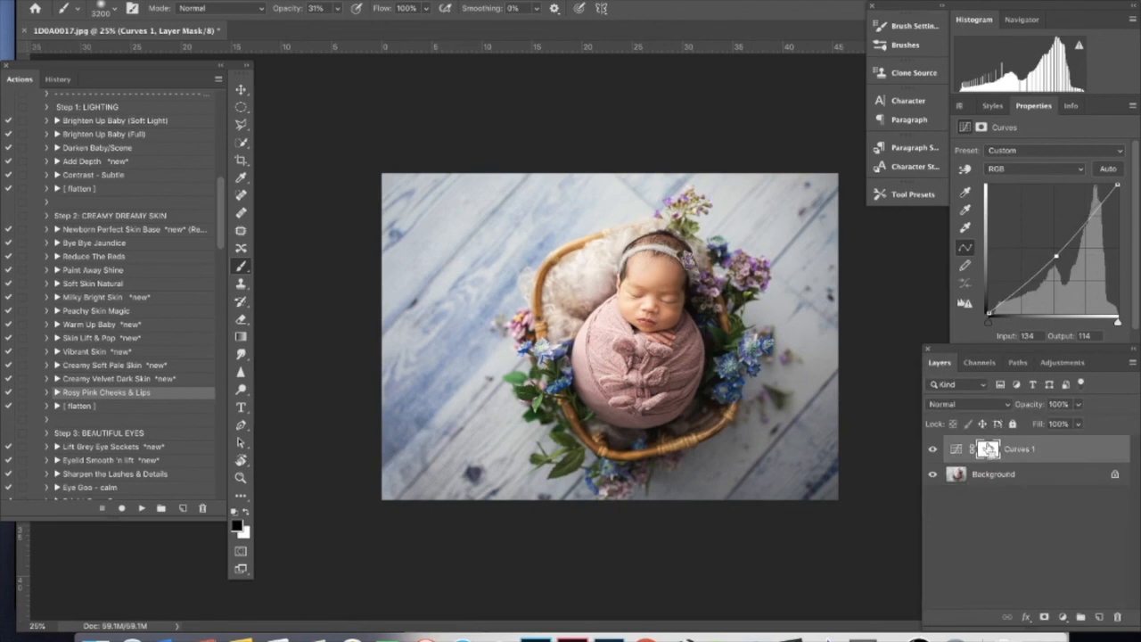
pyautogui.hotkey('ctrl', 'i')
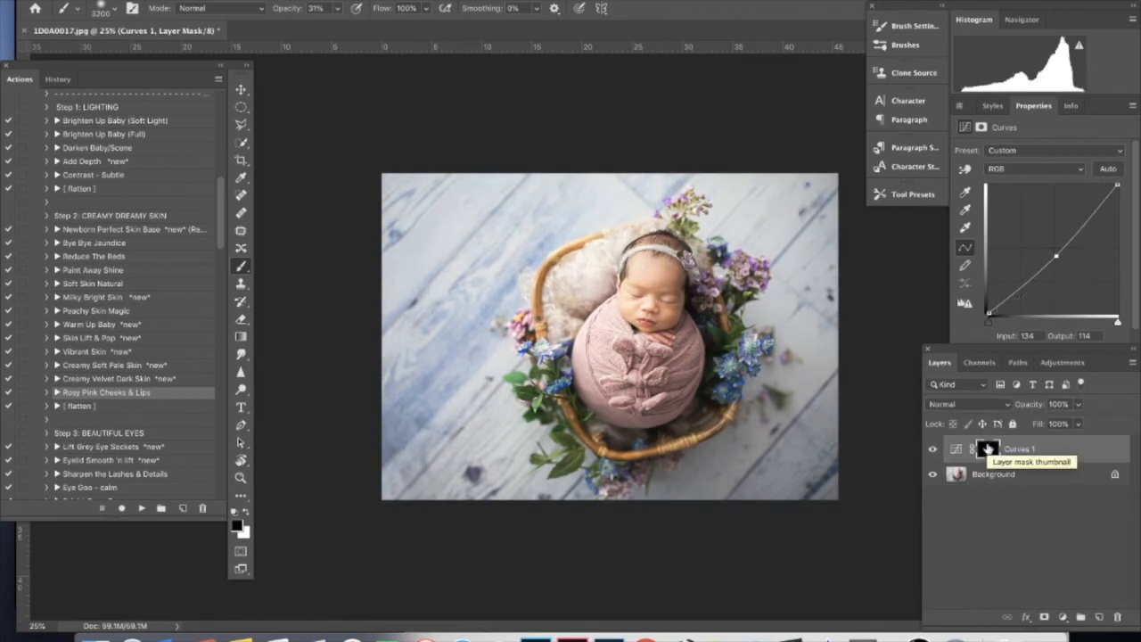
# Step: Paint the Curves mask white at 31% opacity over the backdrop's right and lower areas, resizing the brush to 1200 and 2100, and switch to black
pyautogui.press('x')
pyautogui.press('[')
pyautogui.press('[')
pyautogui.press('[')
pyautogui.press('[')
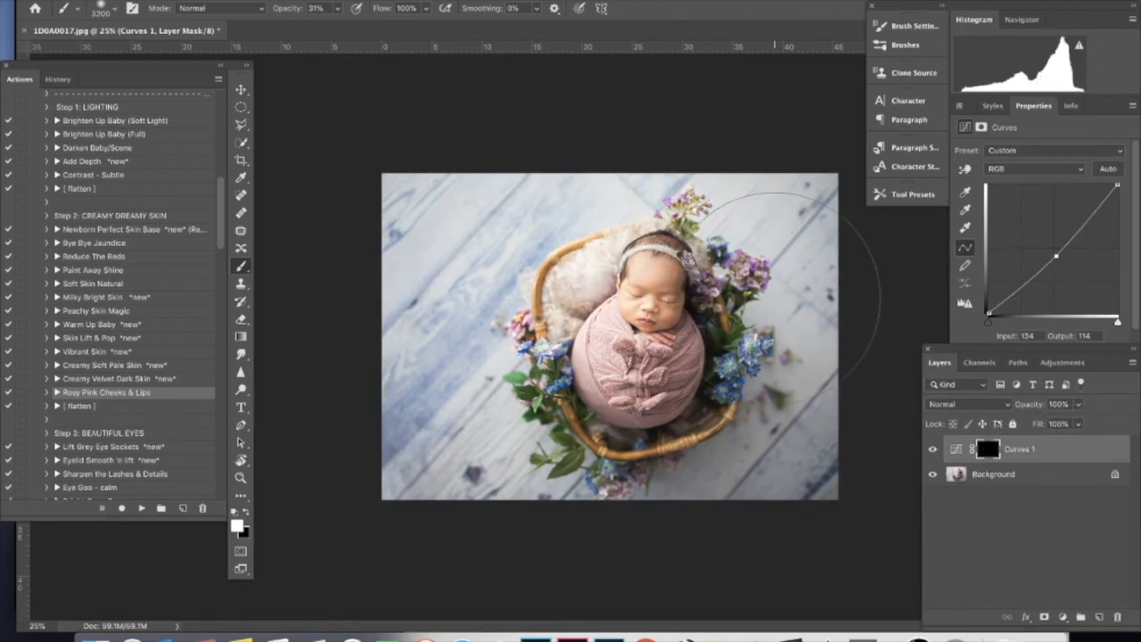
pyautogui.press('[')
pyautogui.press('[')
pyautogui.press('[')
pyautogui.press('[')
pyautogui.press('[')
pyautogui.press('[')
pyautogui.press('[')
pyautogui.press('[')
pyautogui.press('[')
pyautogui.press('[')
pyautogui.press('[')
pyautogui.press('[')
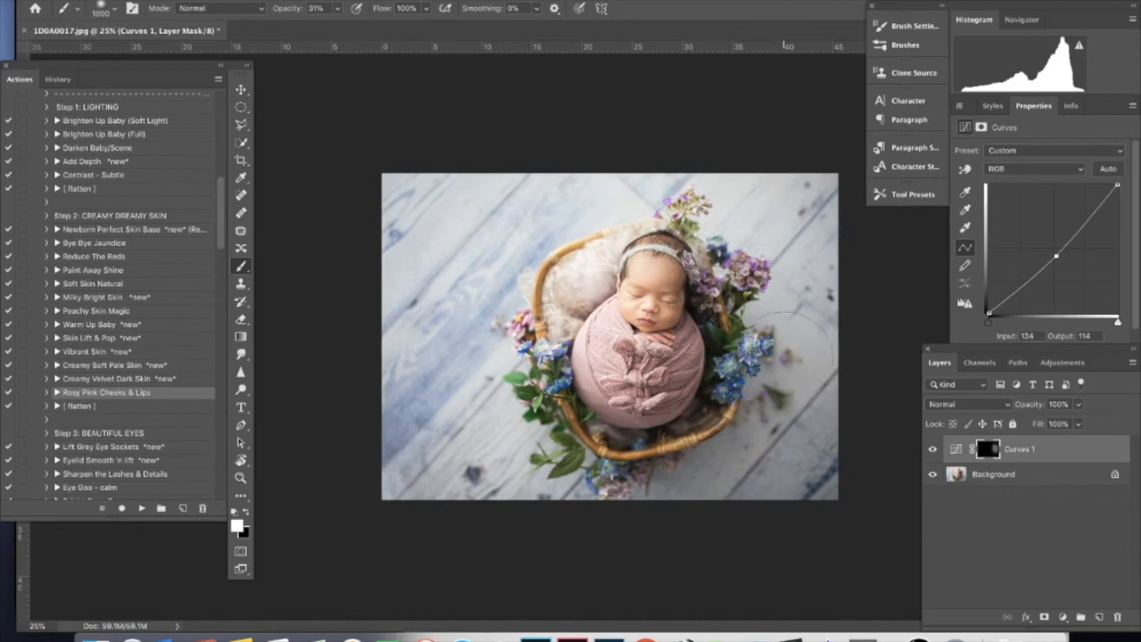
pyautogui.moveTo(796, 308)
pyautogui.mouseDown()
pyautogui.moveTo(624, 521)
pyautogui.moveTo(579, 508)
pyautogui.mouseUp()
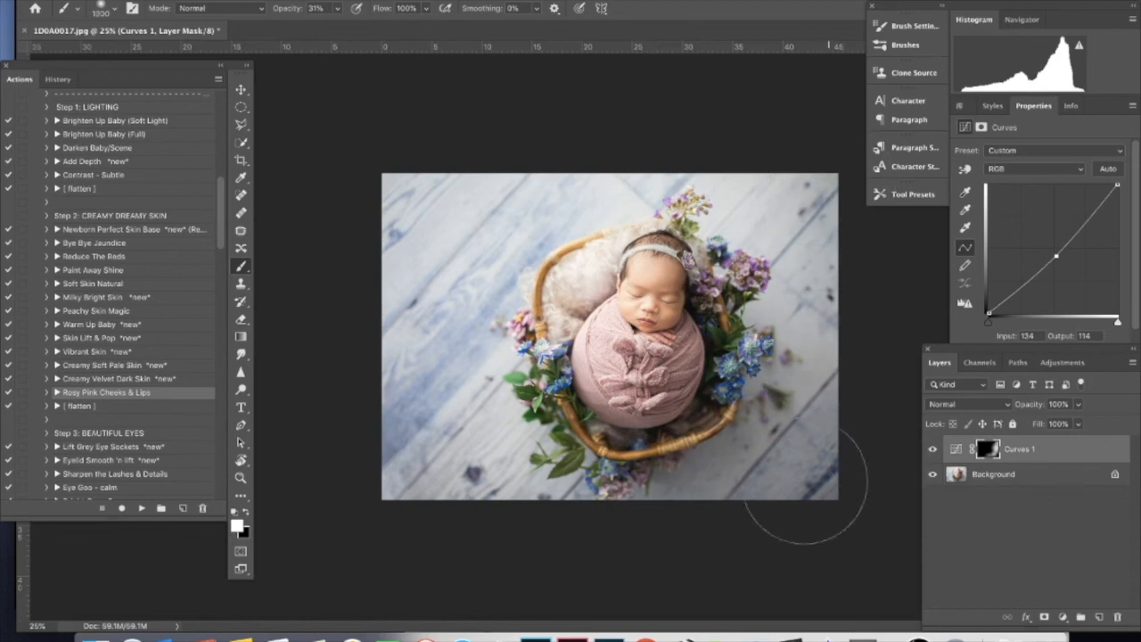
pyautogui.press(']')
pyautogui.press(']')
pyautogui.press(']')
pyautogui.press(']')
pyautogui.press(']')
pyautogui.press('x')
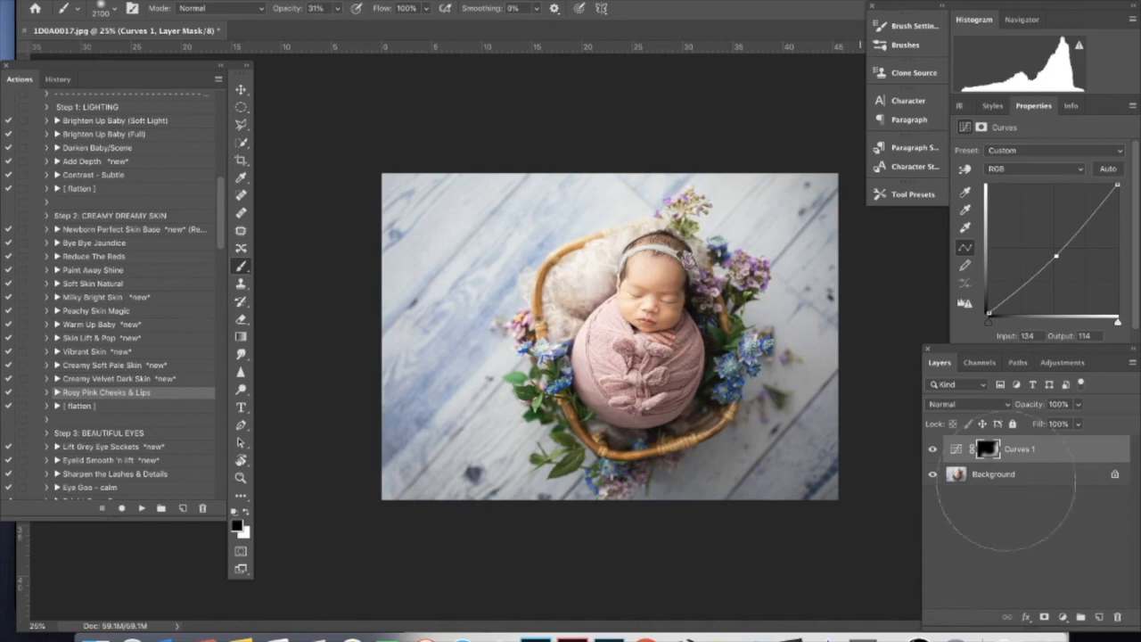
# Step: Compare the portrait with and without the Curves darkening and merge the adjustment into the background
pyautogui.click(933, 449)
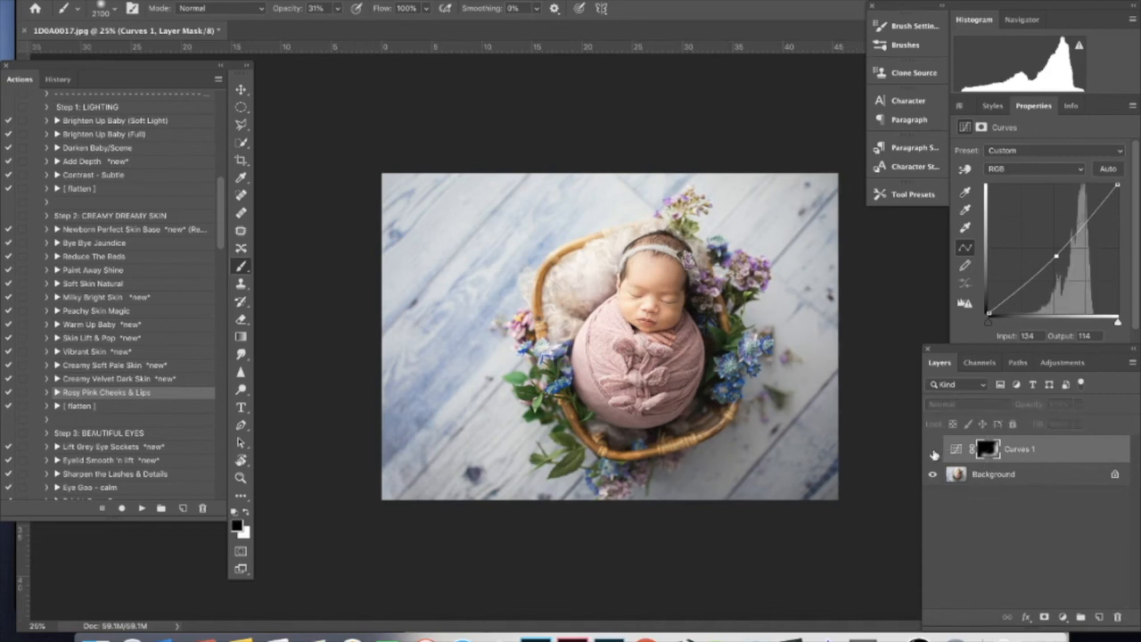
pyautogui.click(933, 451)
pyautogui.click(934, 451)
pyautogui.click(933, 452)
pyautogui.click(934, 451)
pyautogui.click(934, 451)
pyautogui.click(934, 452)
pyautogui.click(934, 452)
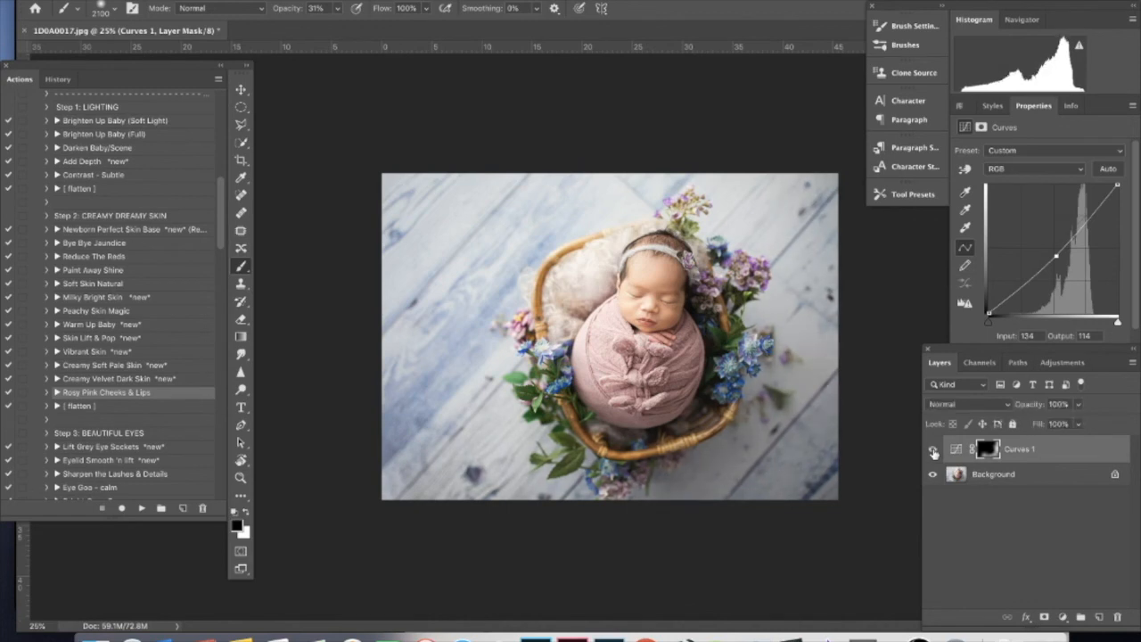
pyautogui.click(933, 452)
pyautogui.click(933, 453)
pyautogui.click(1025, 475)
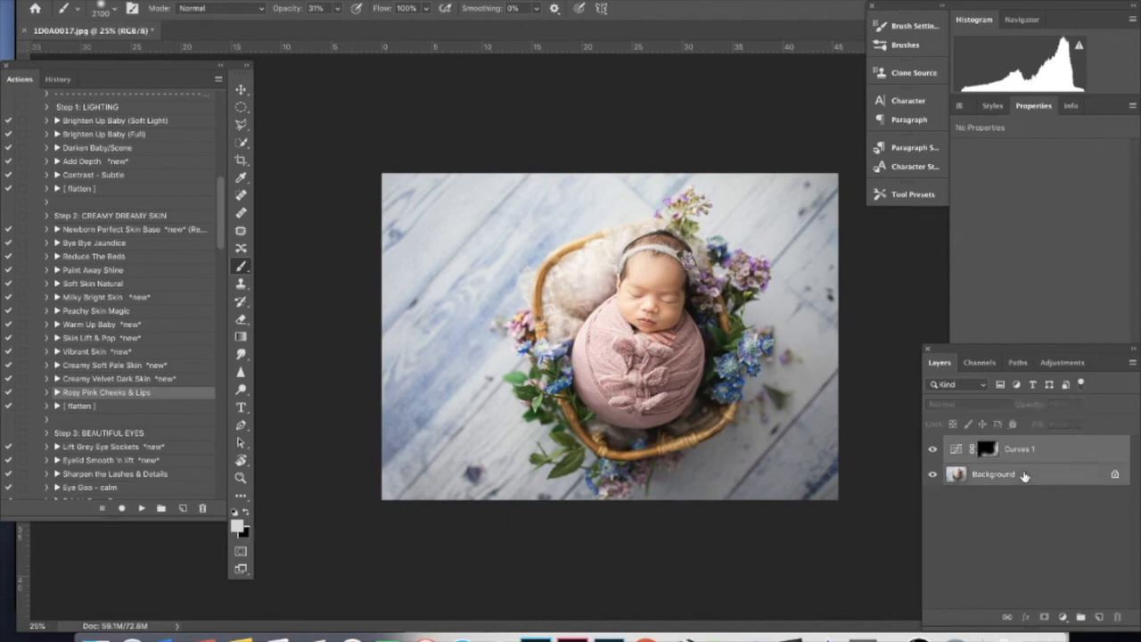
pyautogui.hotkey('ctrl', 'shift', 'e')
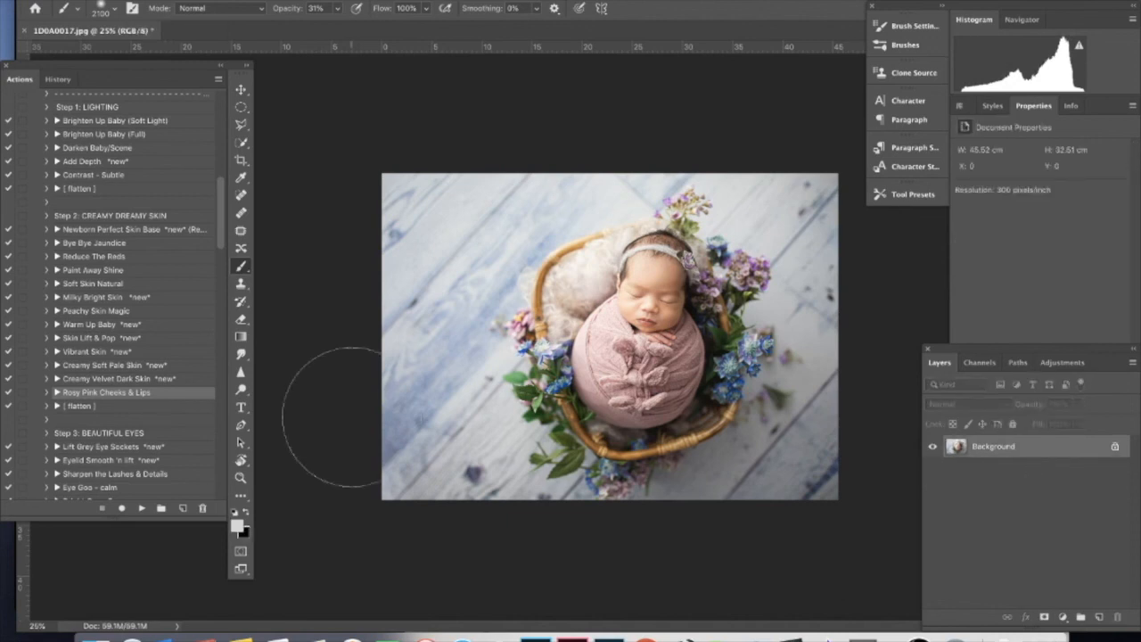
# Step: Compare the retouched portrait with its opening state in the history and return to the Merge Layers state
pyautogui.click(58, 79)
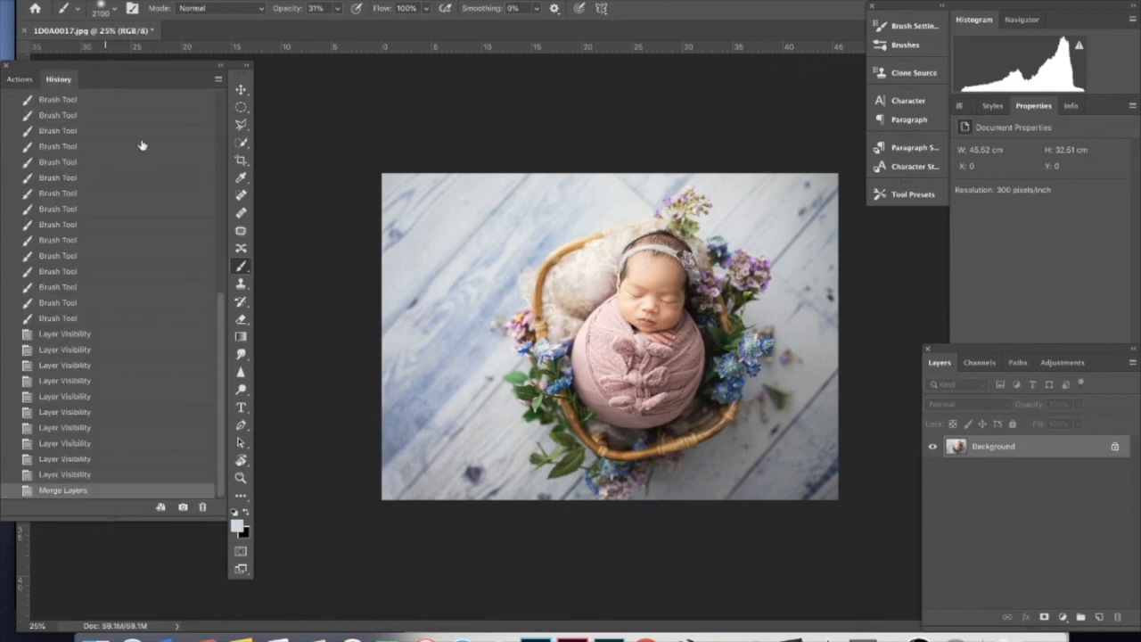
pyautogui.moveTo(224, 373); pyautogui.dragTo(227, 161)
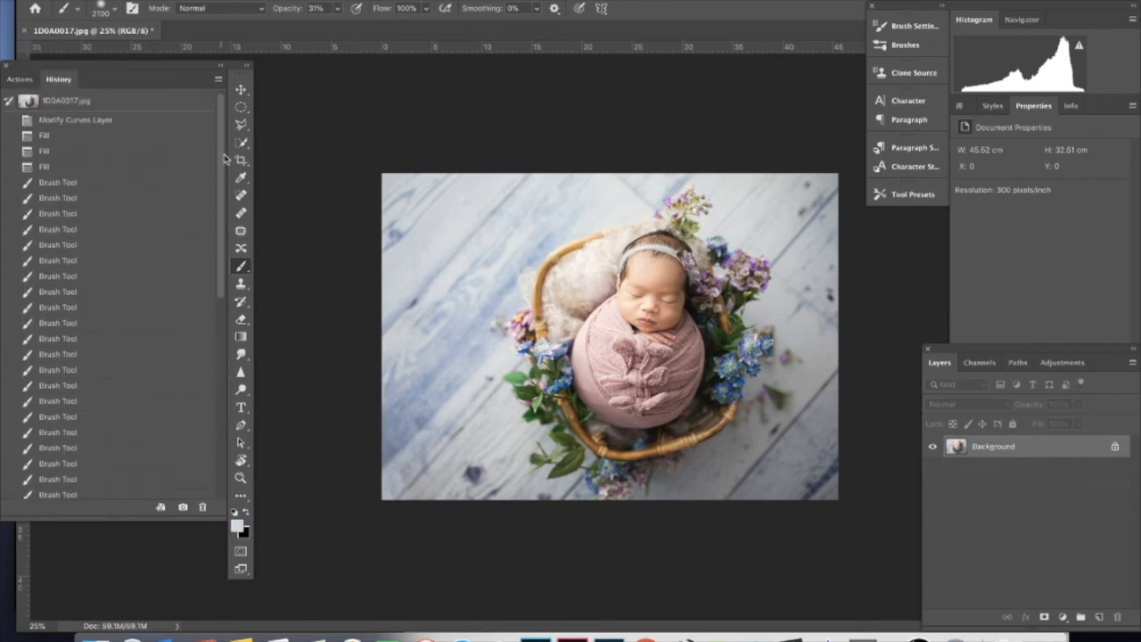
pyautogui.click(173, 101)
pyautogui.moveTo(217, 184); pyautogui.dragTo(223, 383)
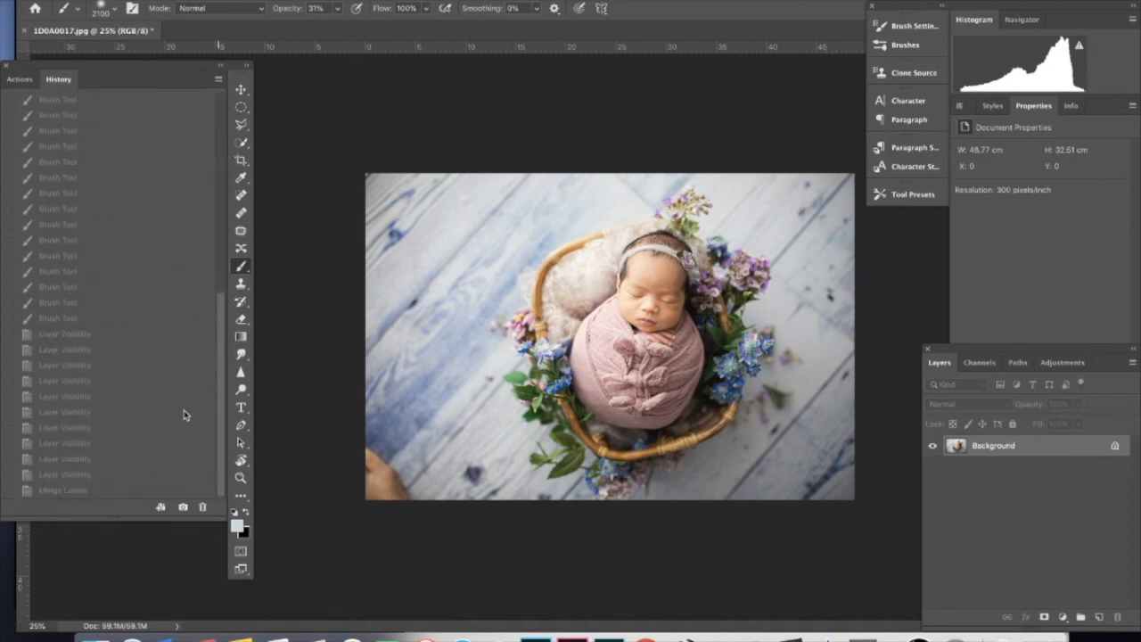
pyautogui.click(107, 493)
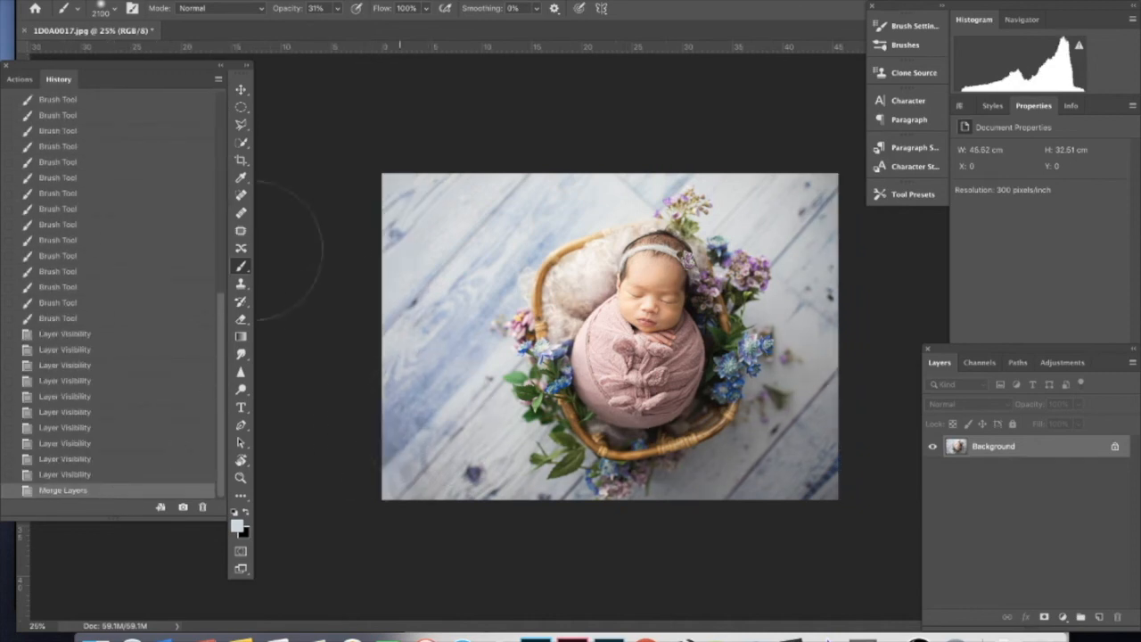
pyautogui.scroll(10, 221, 323)
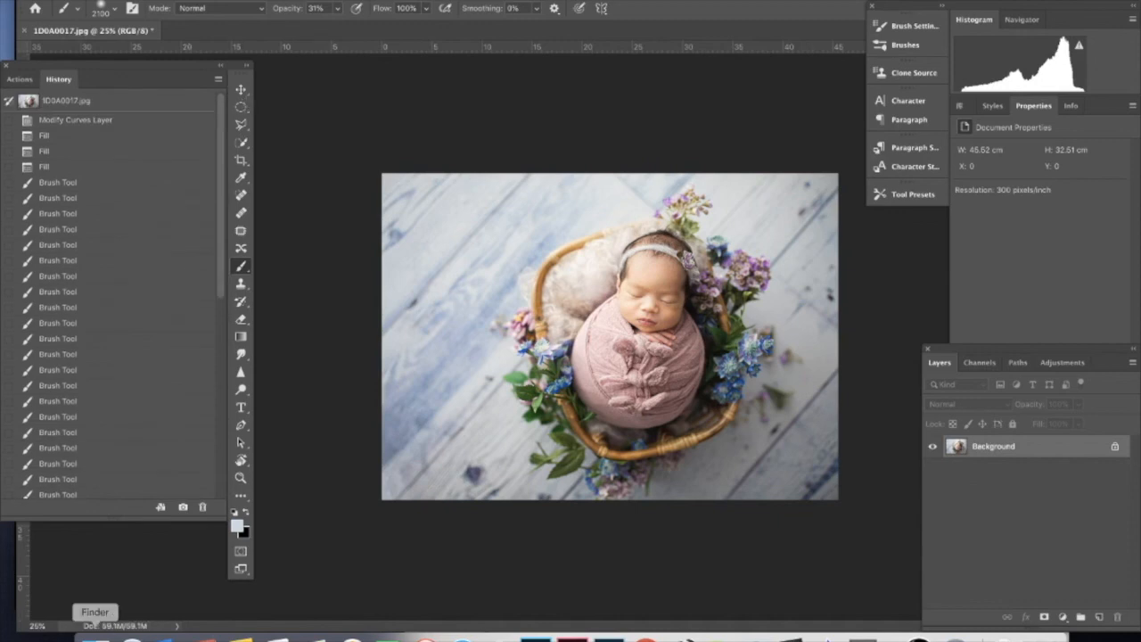
# Step: Switch to Finder and preview the unedited 1D0A0017.JPG from the shoot folder that contains the retouched folder
pyautogui.click(94, 635)
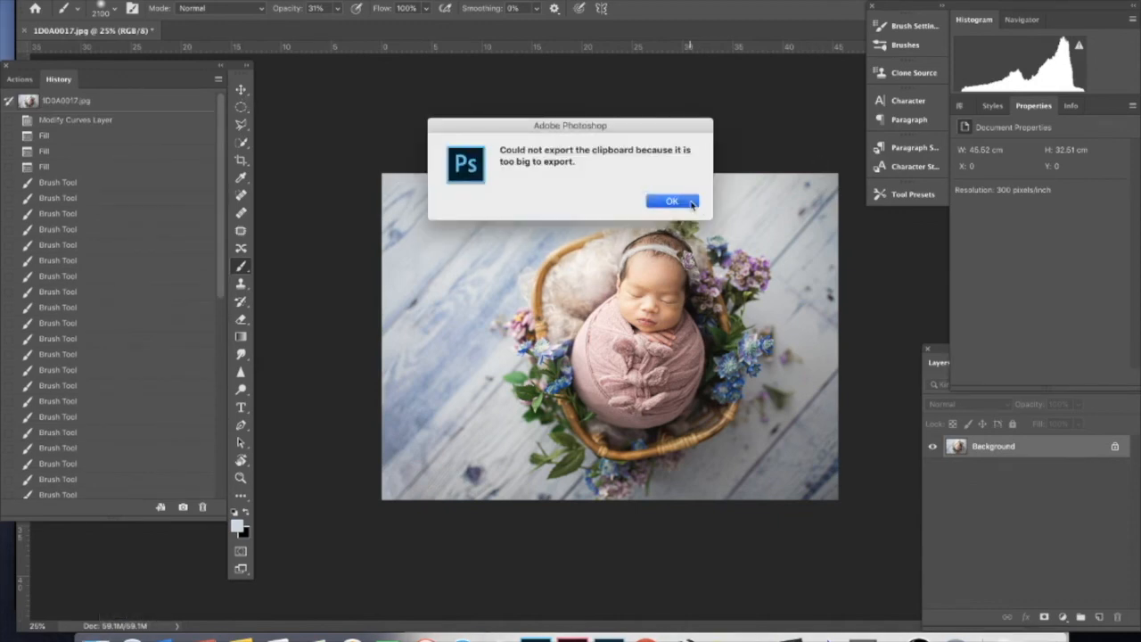
pyautogui.press('Return')
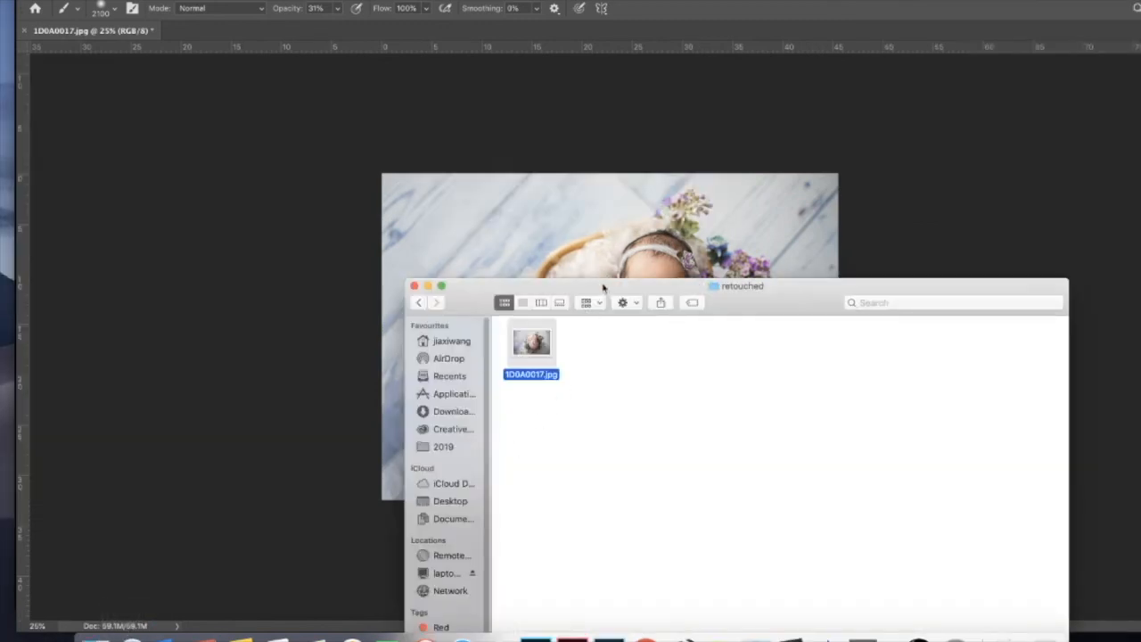
pyautogui.moveTo(603, 287); pyautogui.dragTo(1034, 135)
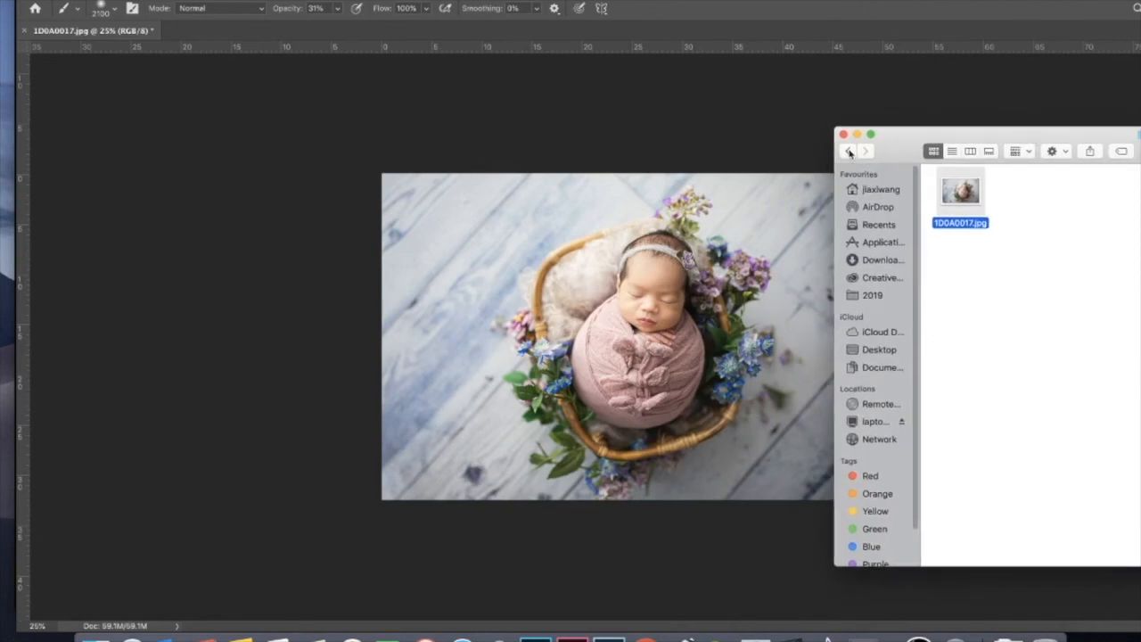
pyautogui.click(850, 152)
pyautogui.moveTo(995, 138); pyautogui.dragTo(664, 179)
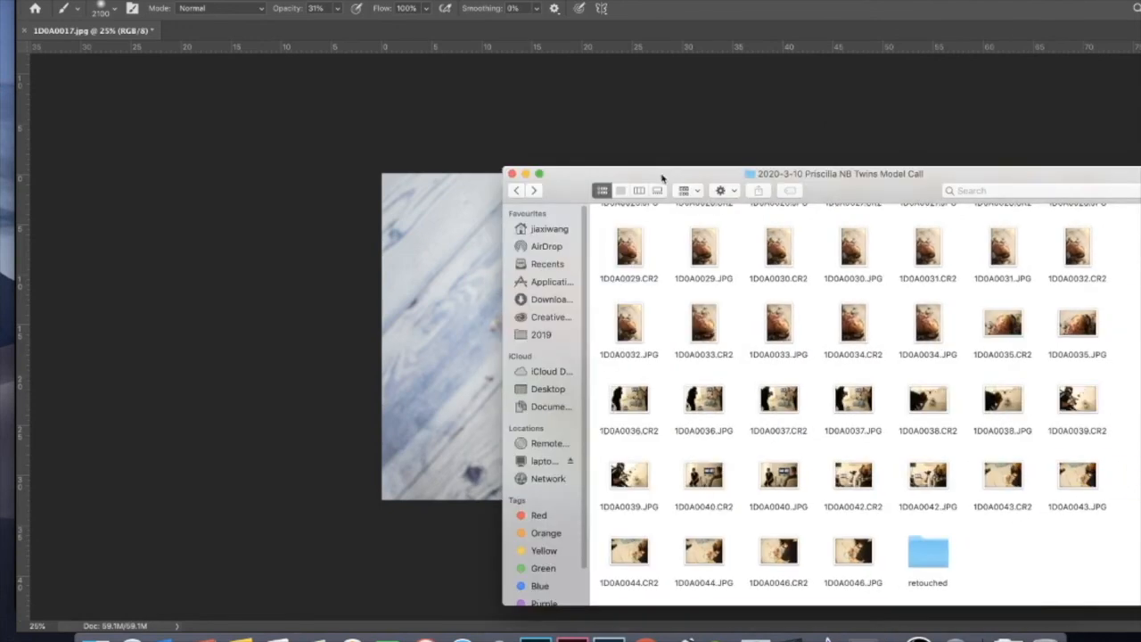
pyautogui.scroll(10, 774, 334)
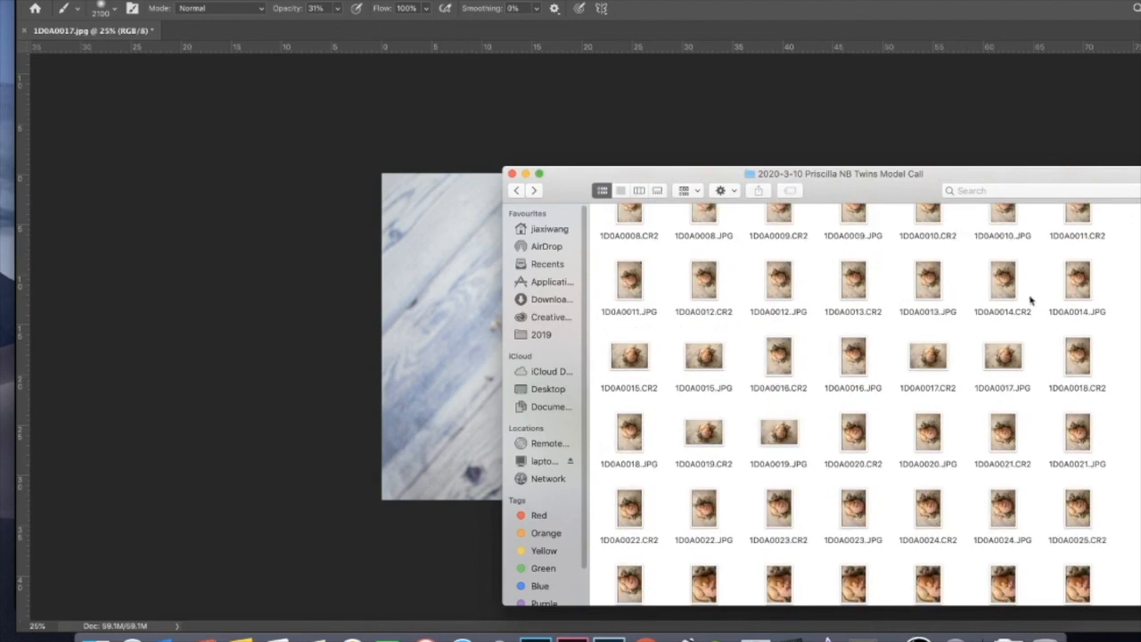
pyautogui.click(990, 361)
pyautogui.press('space')
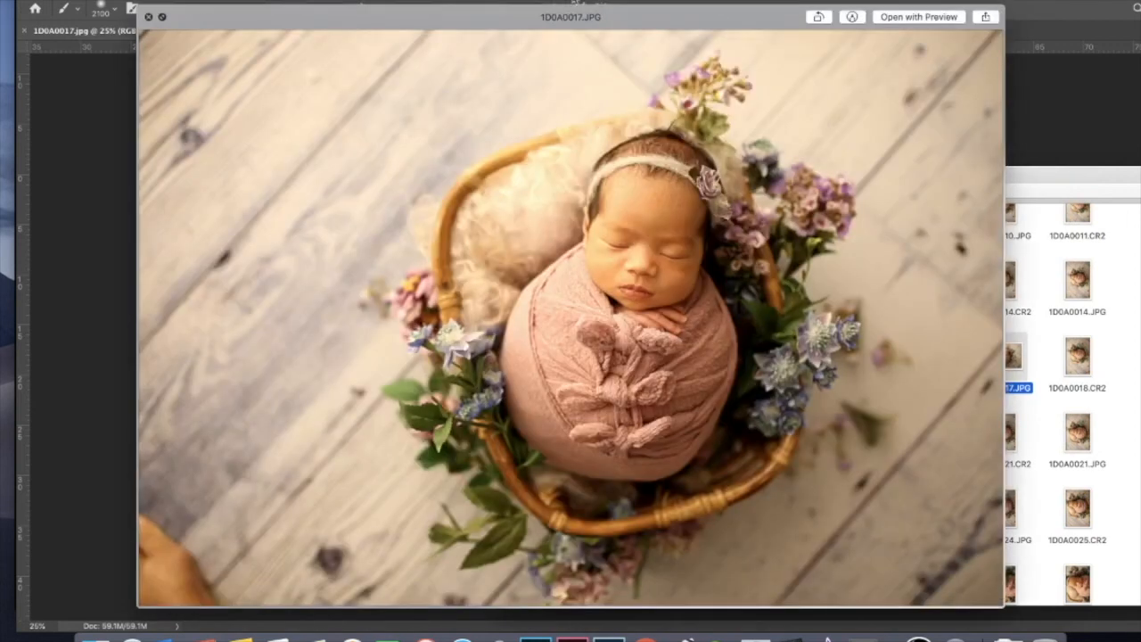
# Step: Place the unedited photo's preview beside the retouched portrait to compare them, and switch back to Photoshop
pyautogui.moveTo(612, 26); pyautogui.dragTo(228, 43)
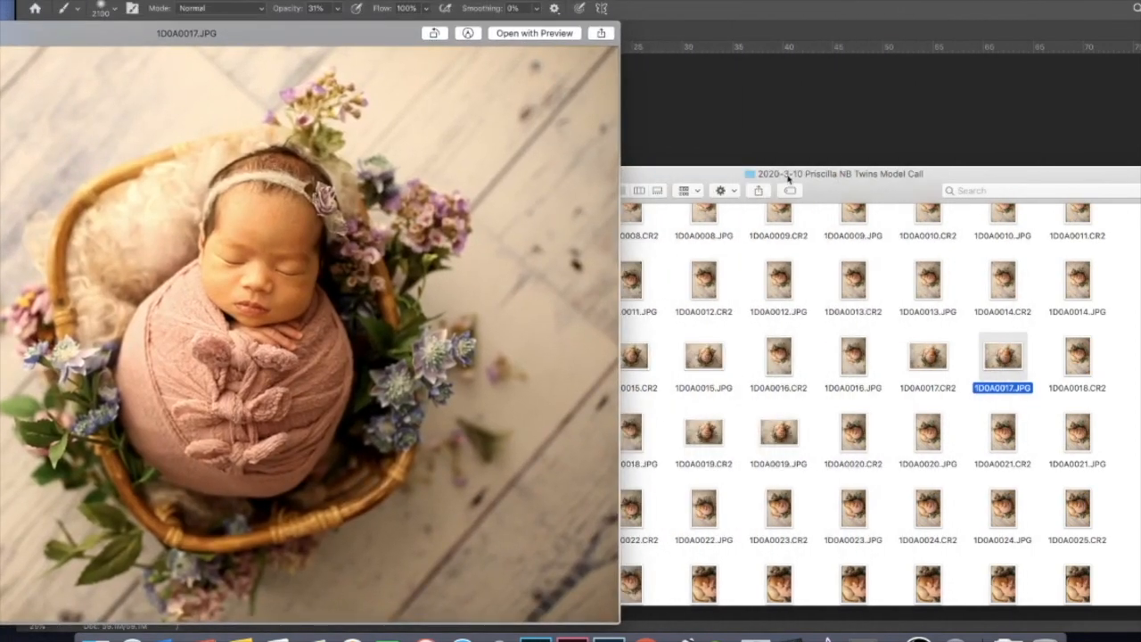
pyautogui.moveTo(788, 179); pyautogui.dragTo(1051, 377)
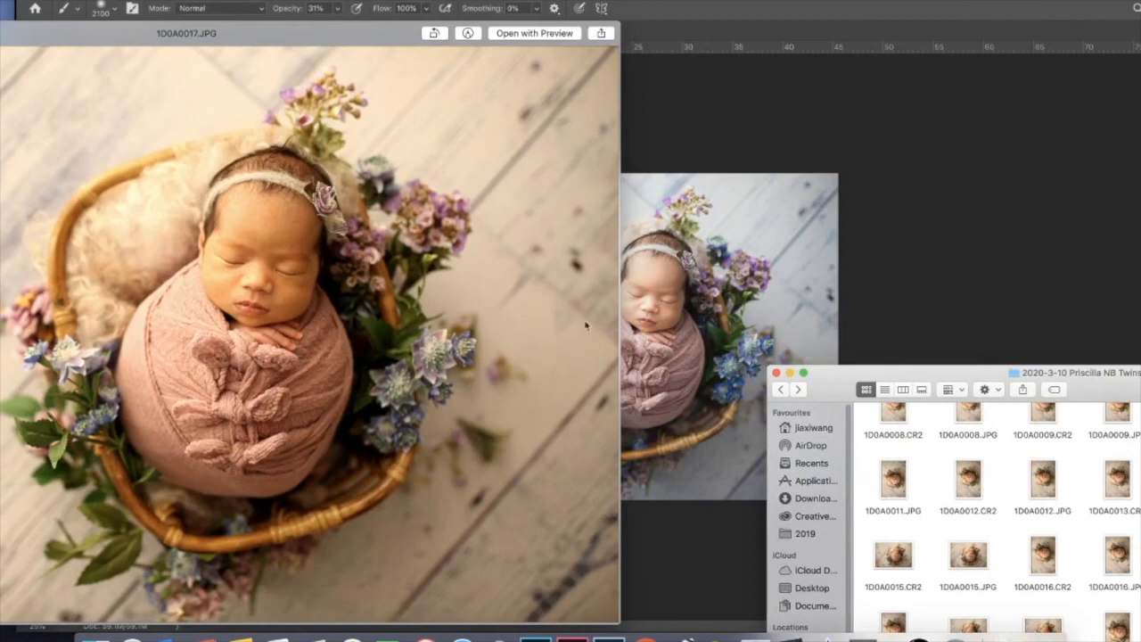
pyautogui.click(759, 8)
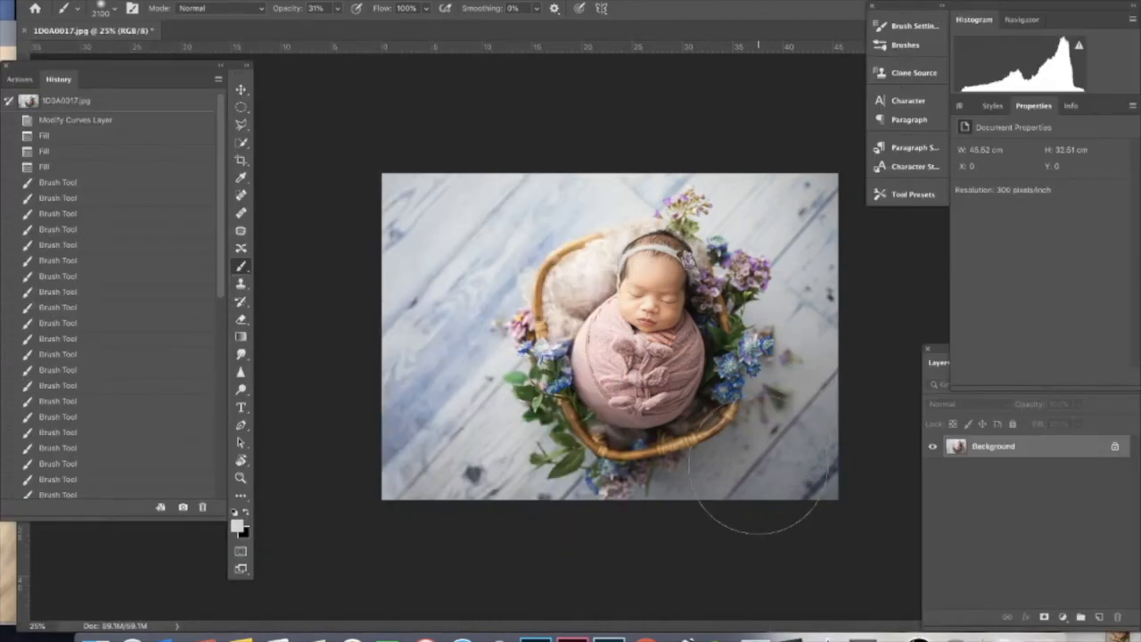